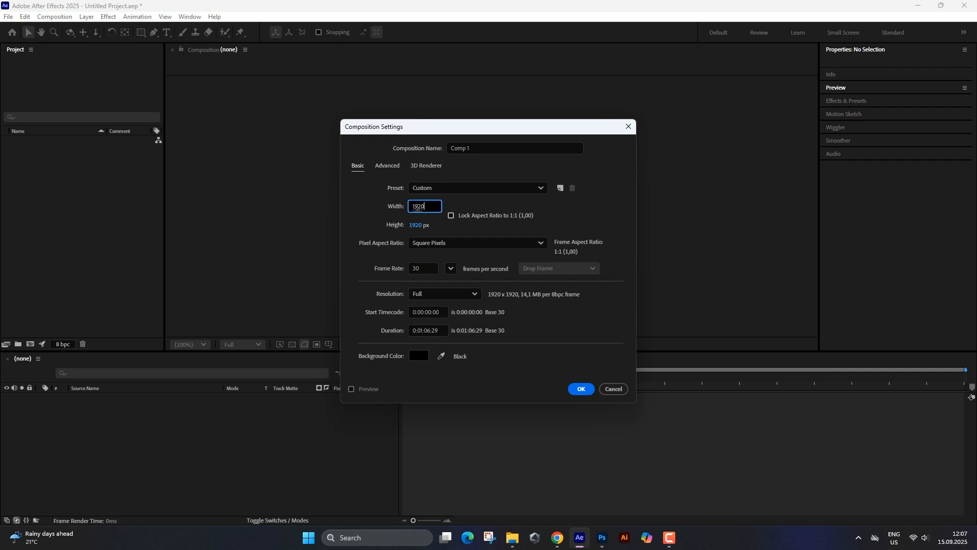
# Set the new composition's height to 1080 px and its duration to 0:00:05:00.
pyautogui.press('Tab')
pyautogui.write('1080')
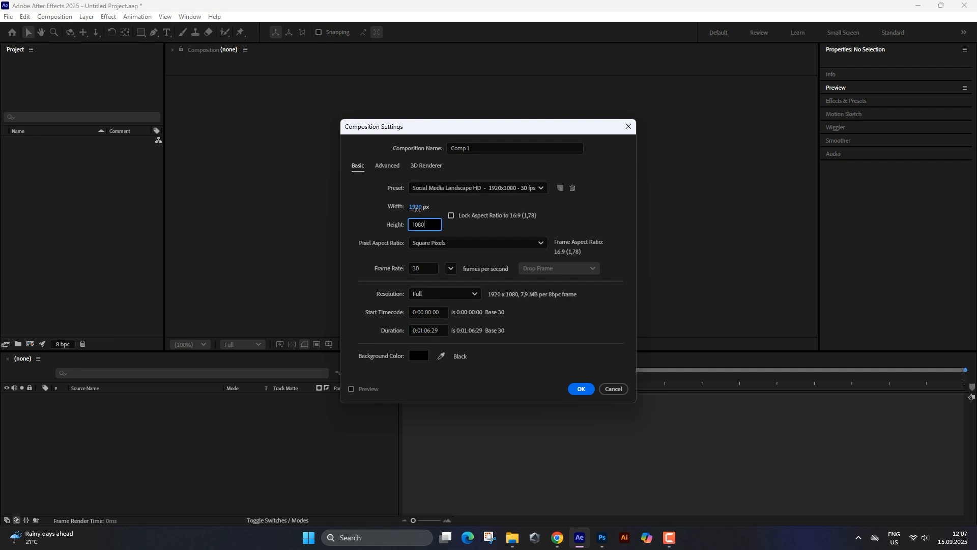
pyautogui.click(422, 331)
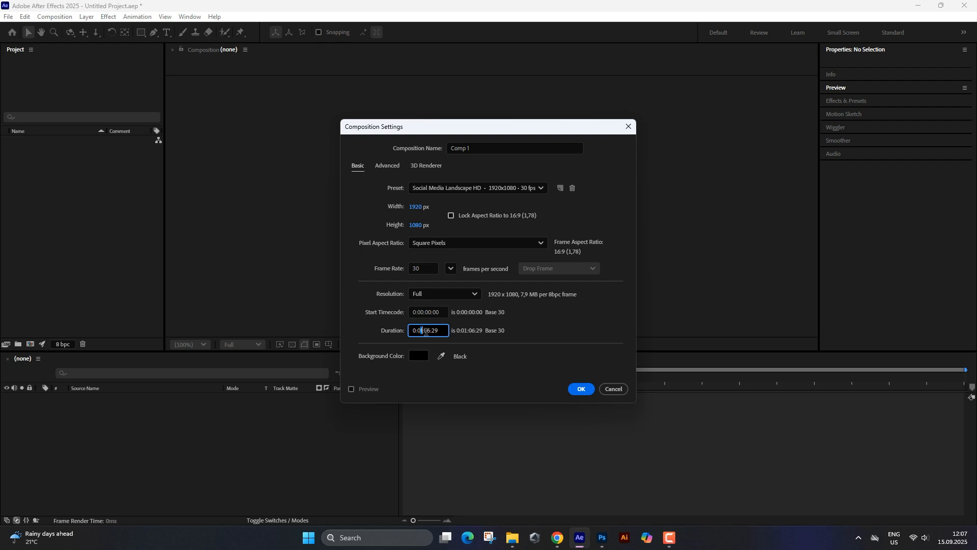
pyautogui.press('Delete')
pyautogui.write('0')
pyautogui.press('Delete')
pyautogui.write('5')
pyautogui.press('BackSpace')
pyautogui.press('BackSpace')
pyautogui.write('00')
pyautogui.click(501, 342)
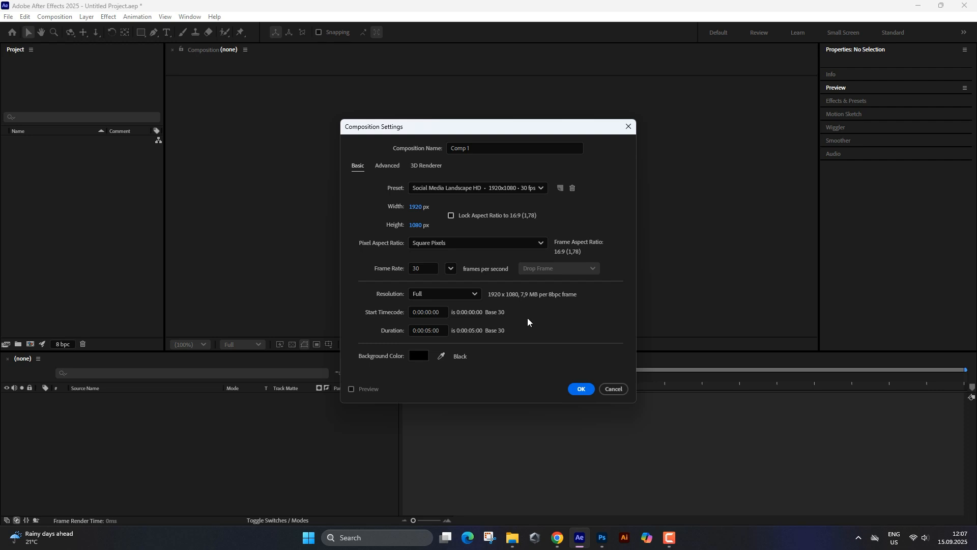
# Name the composition Corasel and create it.
pyautogui.click(438, 146)
pyautogui.write('Corasel')
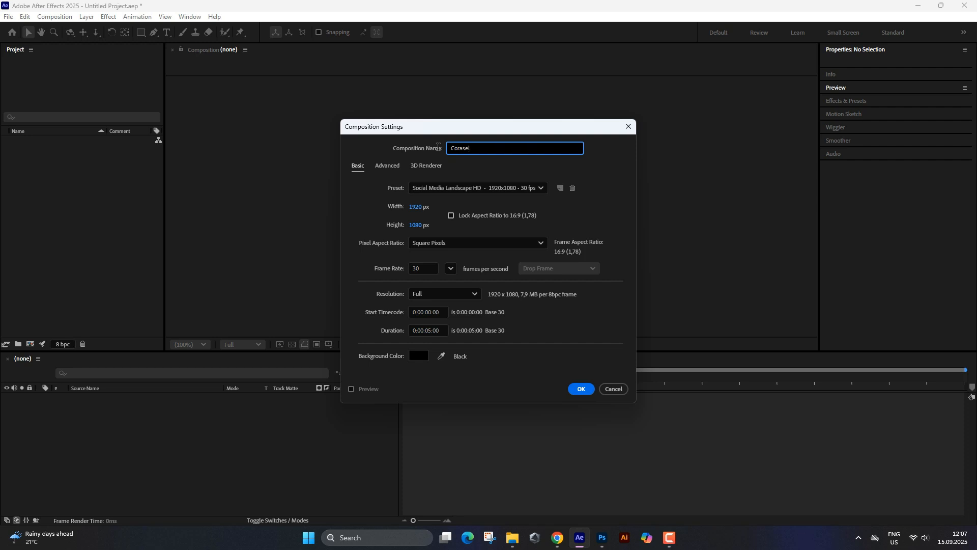
pyautogui.press('Return')
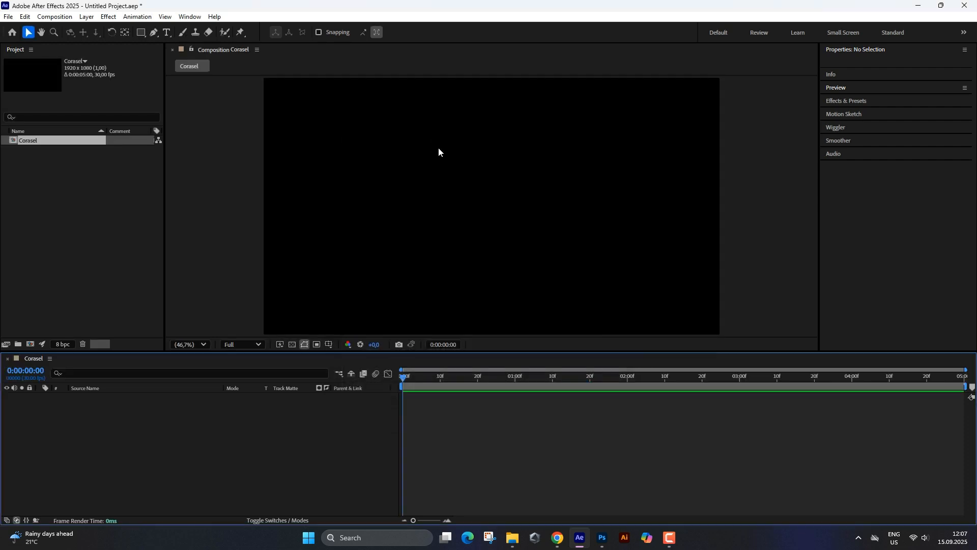
# Add a full-frame solid layer in white (FFFFFF) to the Corasel composition.
pyautogui.scroll(-2, 381, 263)
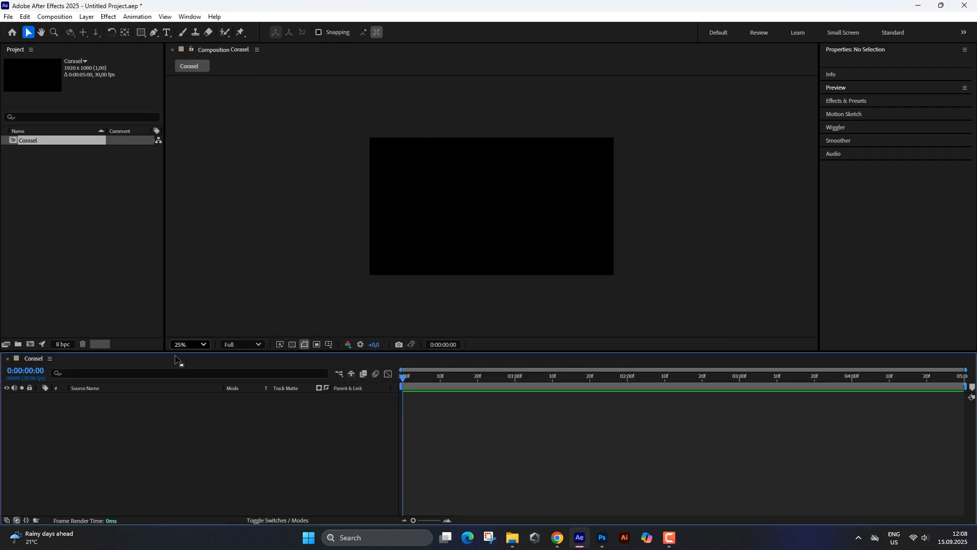
pyautogui.click(54, 16)
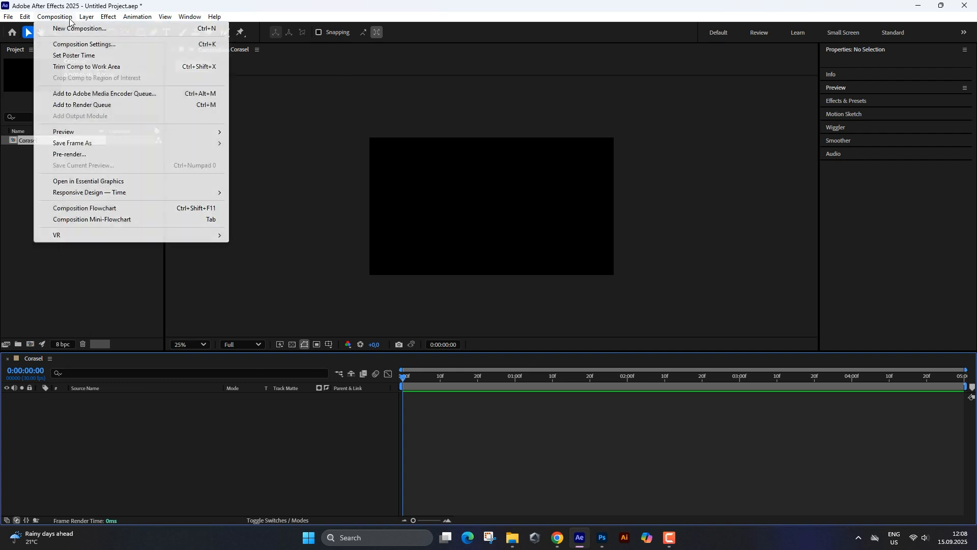
pyautogui.moveTo(87, 16)
pyautogui.moveTo(204, 29)
pyautogui.click(268, 40)
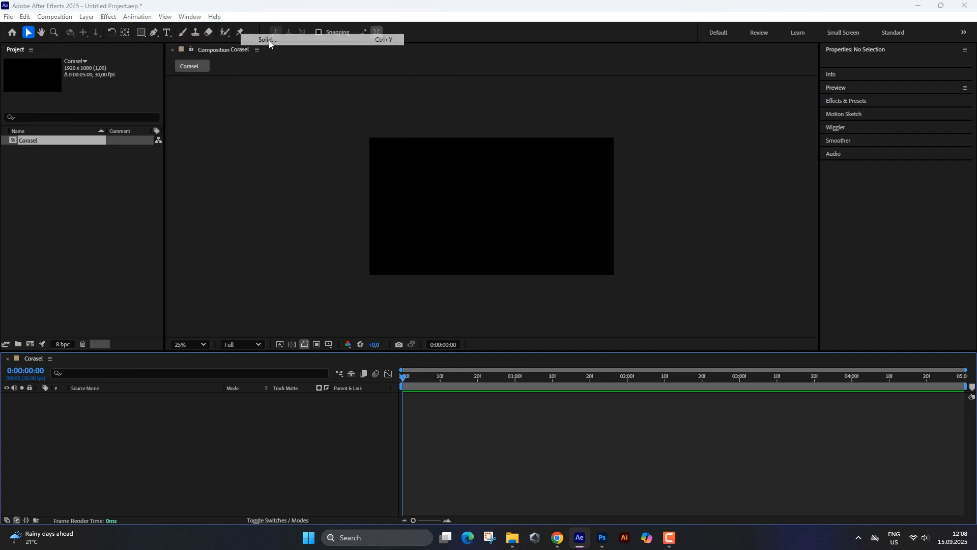
pyautogui.click(483, 345)
pyautogui.moveTo(386, 217); pyautogui.dragTo(334, 168)
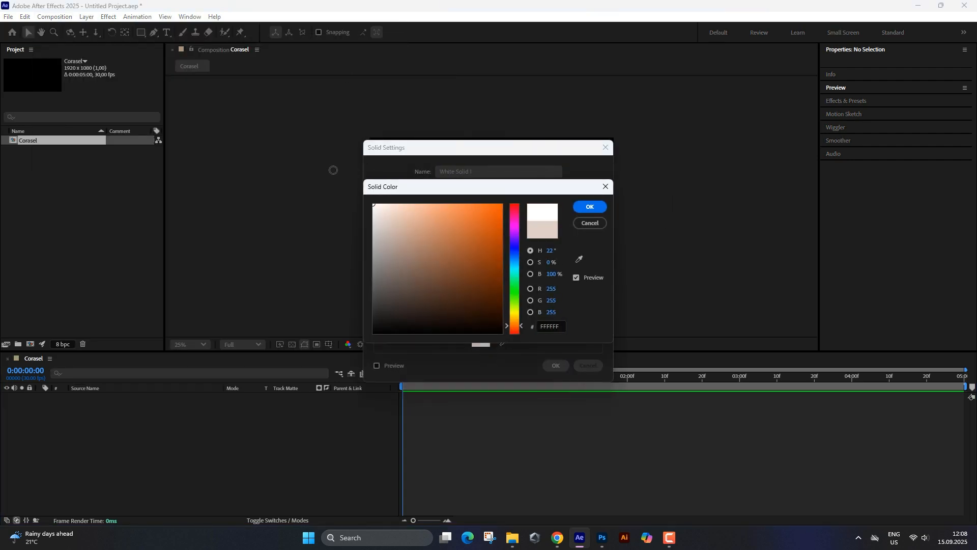
pyautogui.click(589, 206)
pyautogui.click(556, 365)
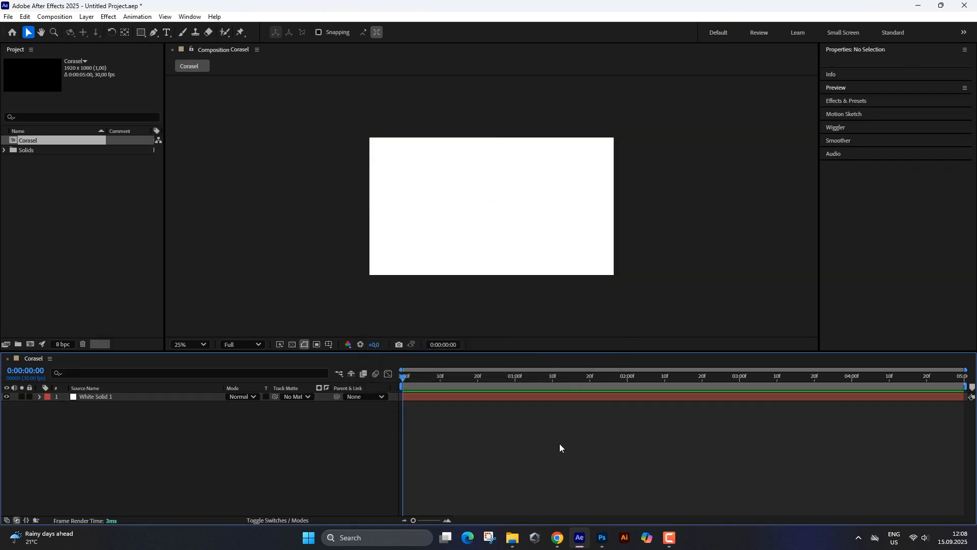
# Change the Corasel composition's frame rate to 50 frames per second.
pyautogui.click(190, 344)
pyautogui.click(192, 142)
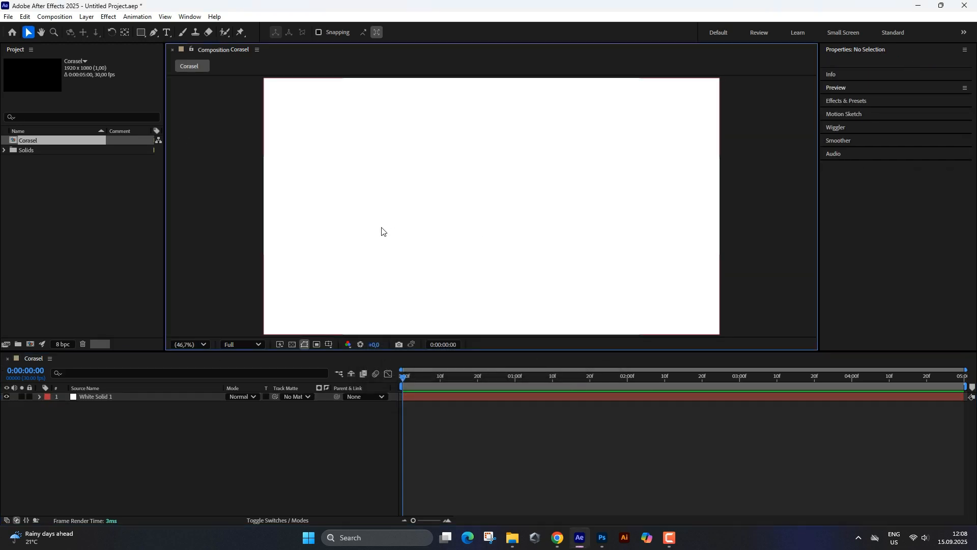
pyautogui.rightClick(29, 358)
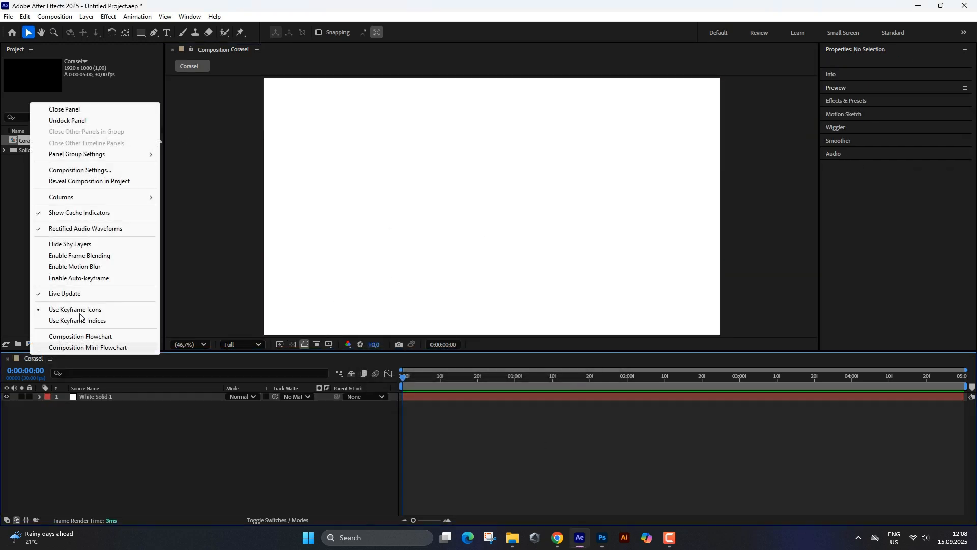
pyautogui.click(77, 170)
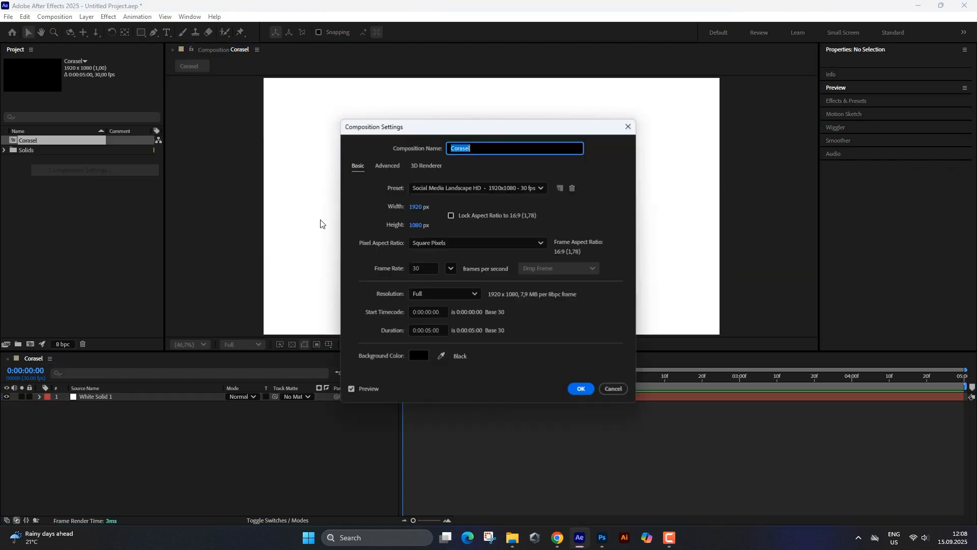
pyautogui.click(451, 269)
pyautogui.click(461, 383)
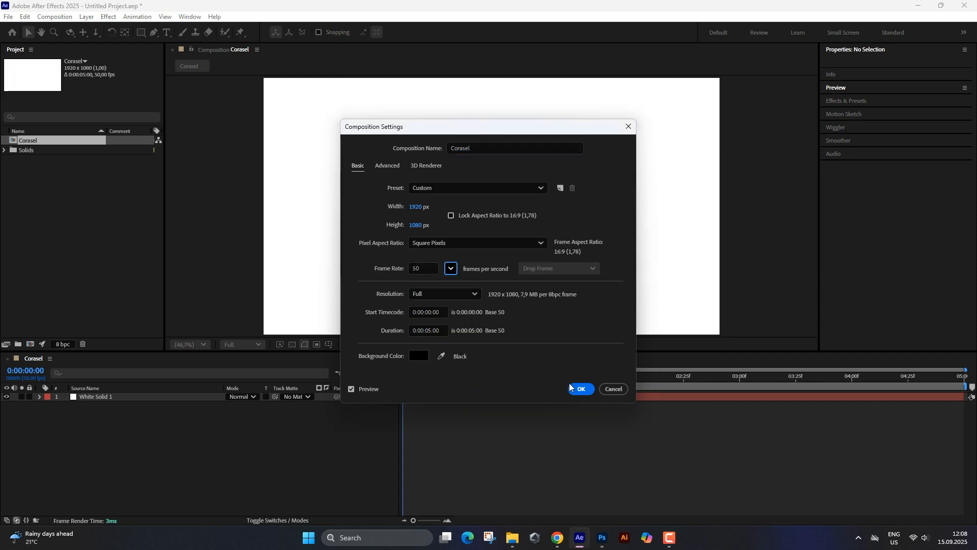
pyautogui.click(581, 389)
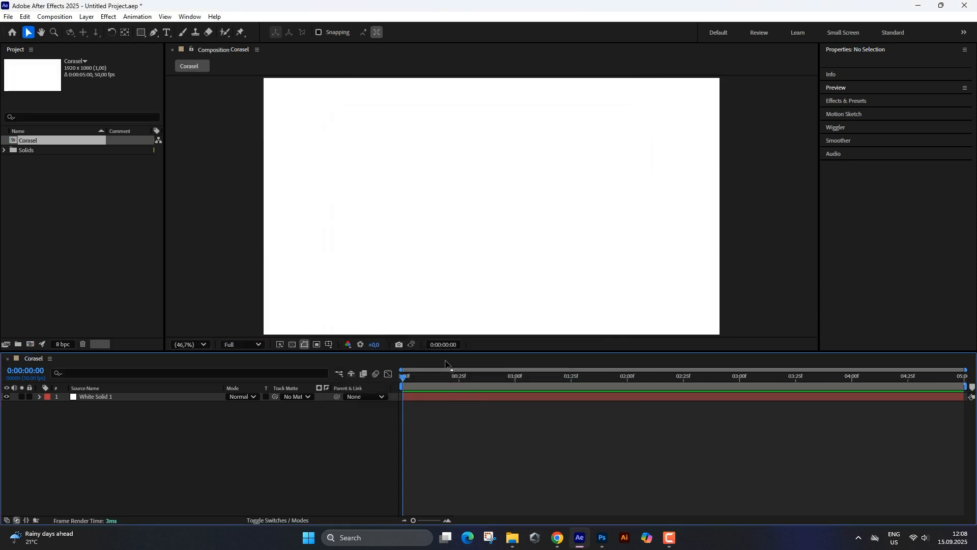
# Import all images and both videos from the After Effects Carousel folder into the project, leaving out the Hawkmoth MP3.
pyautogui.moveTo(516, 538)
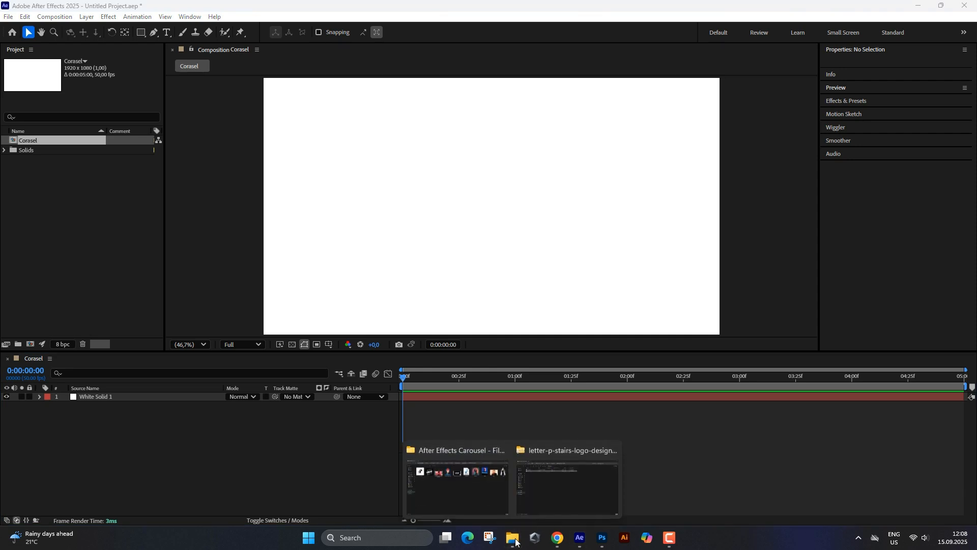
pyautogui.click(477, 493)
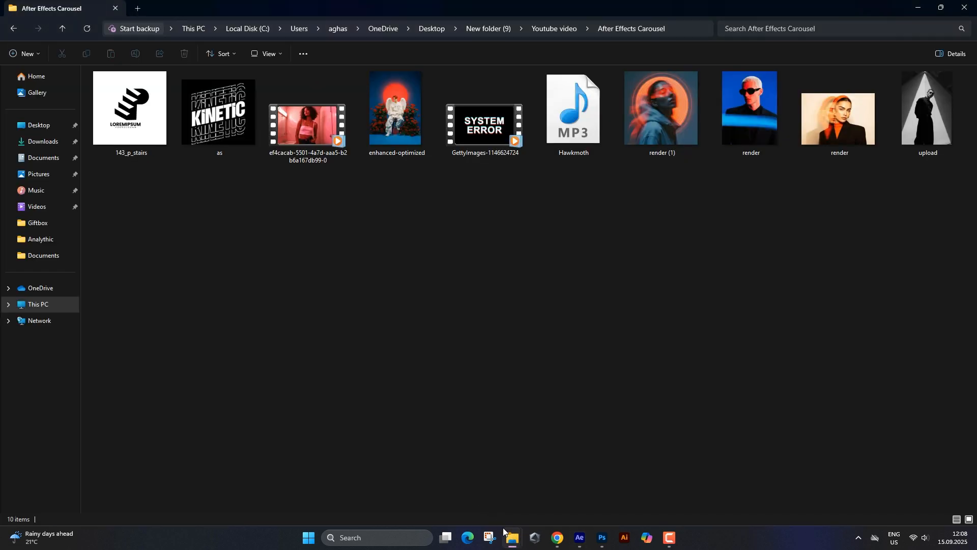
pyautogui.click(613, 451)
pyautogui.click(508, 478)
pyautogui.moveTo(930, 216); pyautogui.dragTo(634, 114)
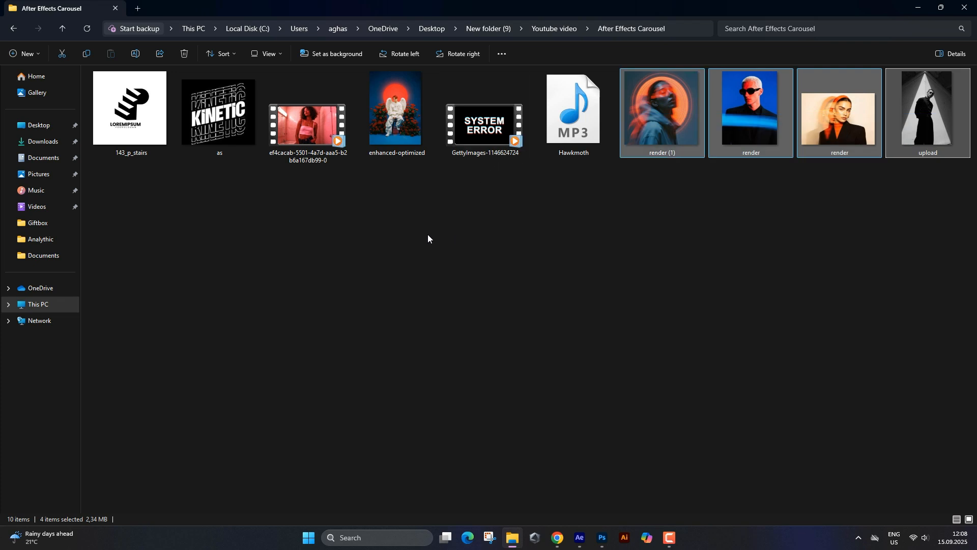
pyautogui.moveTo(128, 219); pyautogui.dragTo(225, 130)
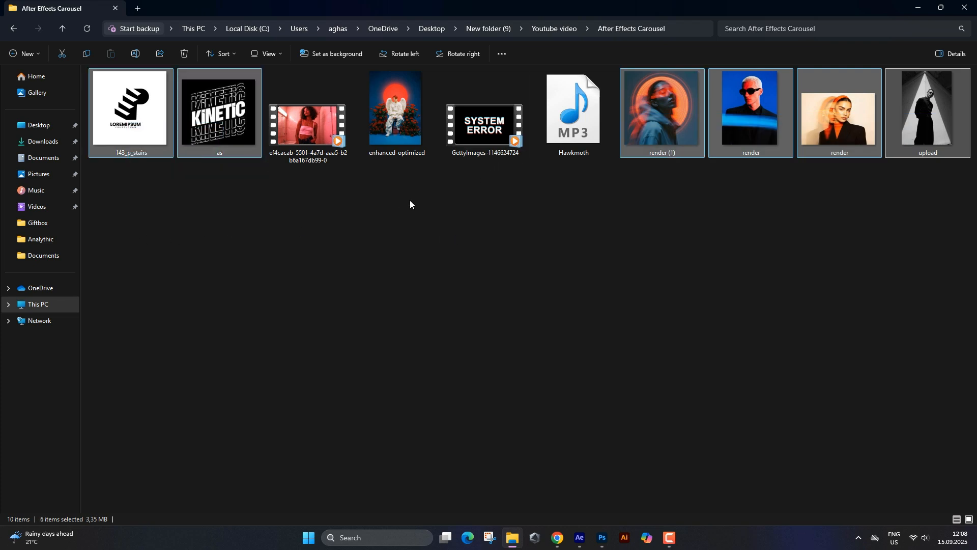
pyautogui.keyDown('ctrl'); pyautogui.click(415, 147); pyautogui.keyUp('ctrl')
pyautogui.keyDown('ctrl'); pyautogui.click(486, 148); pyautogui.keyUp('ctrl')
pyautogui.keyDown('ctrl'); pyautogui.click(313, 153); pyautogui.keyUp('ctrl')
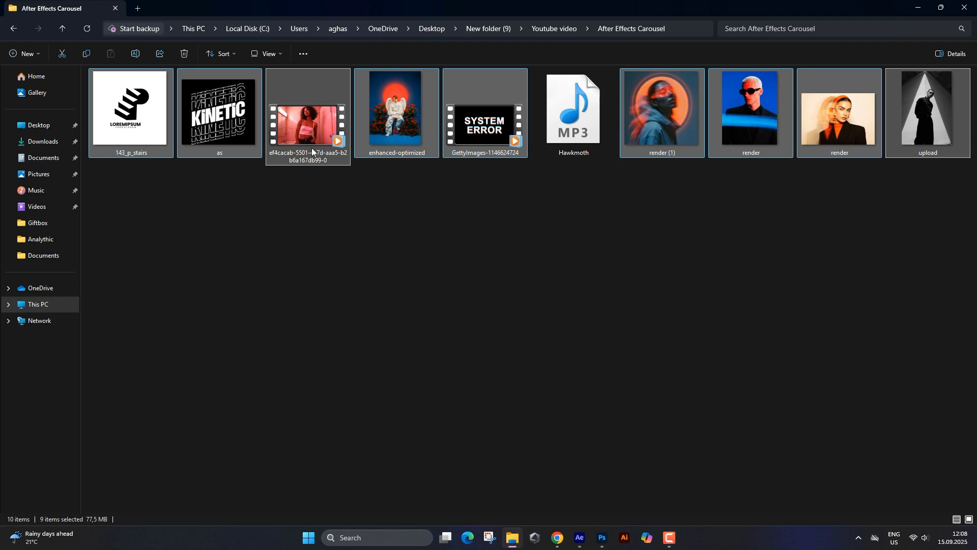
pyautogui.moveTo(314, 153); pyautogui.dragTo(47, 201)
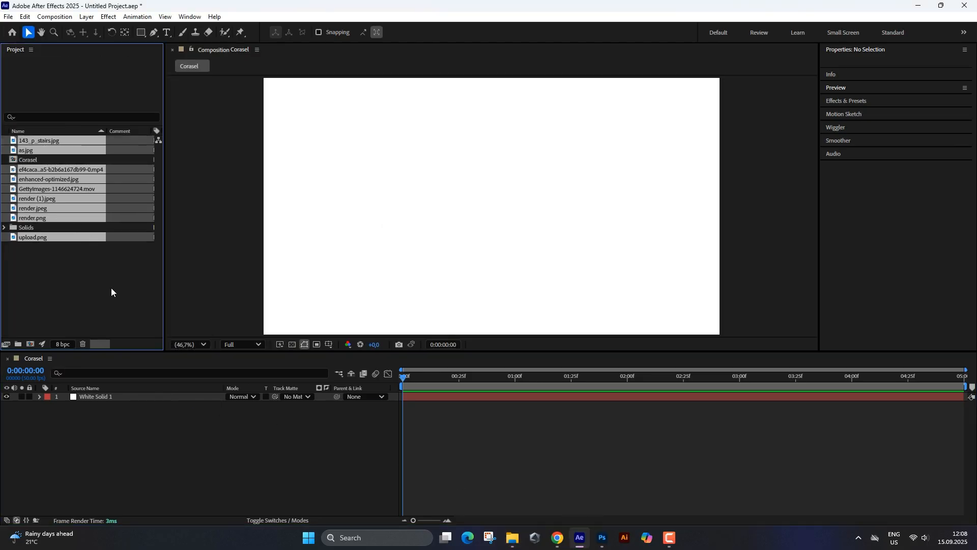
# Add 143_p_stairs.jpg to the Corasel composition as a layer and scale it down to about 4.8%.
pyautogui.click(112, 289)
pyautogui.click(40, 227)
pyautogui.click(40, 237)
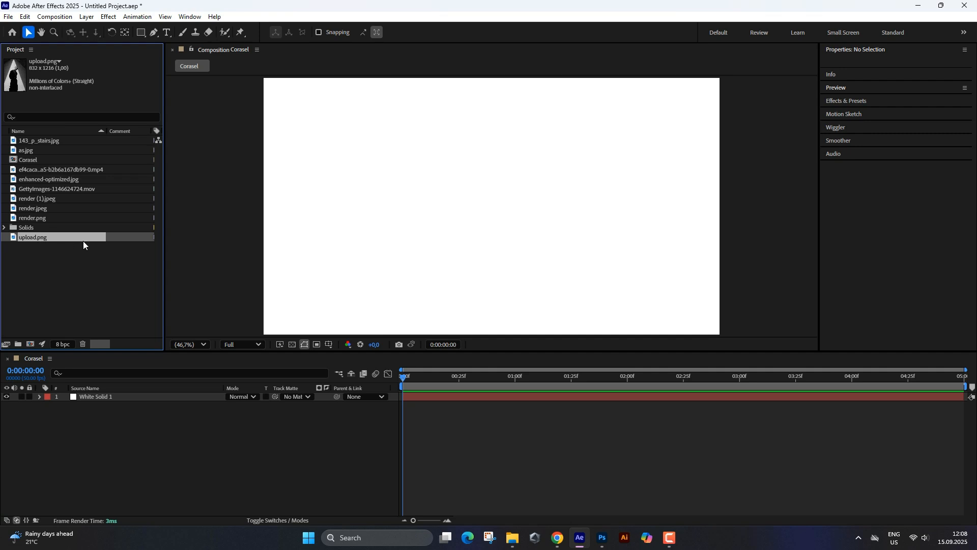
pyautogui.click(29, 142)
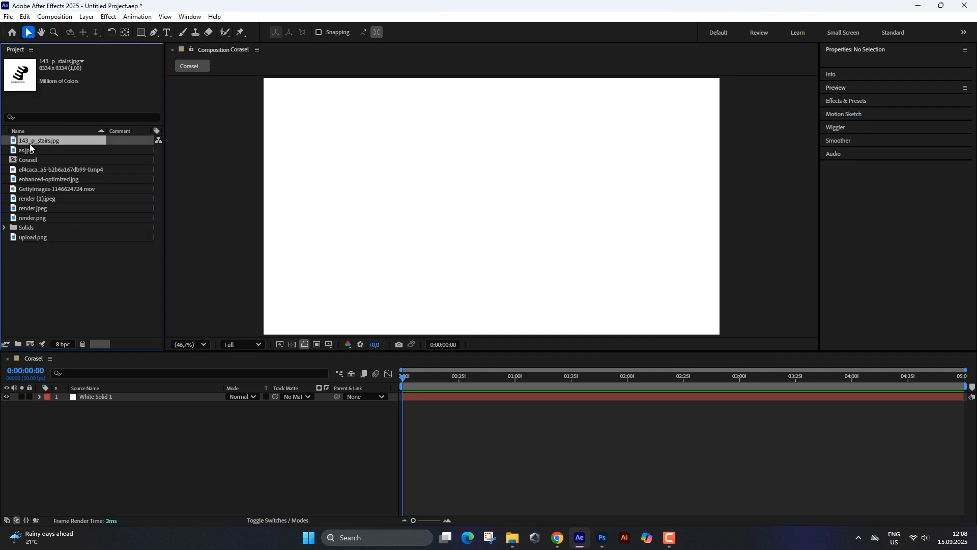
pyautogui.moveTo(38, 141); pyautogui.dragTo(88, 412)
pyautogui.scroll(-3, 506, 221)
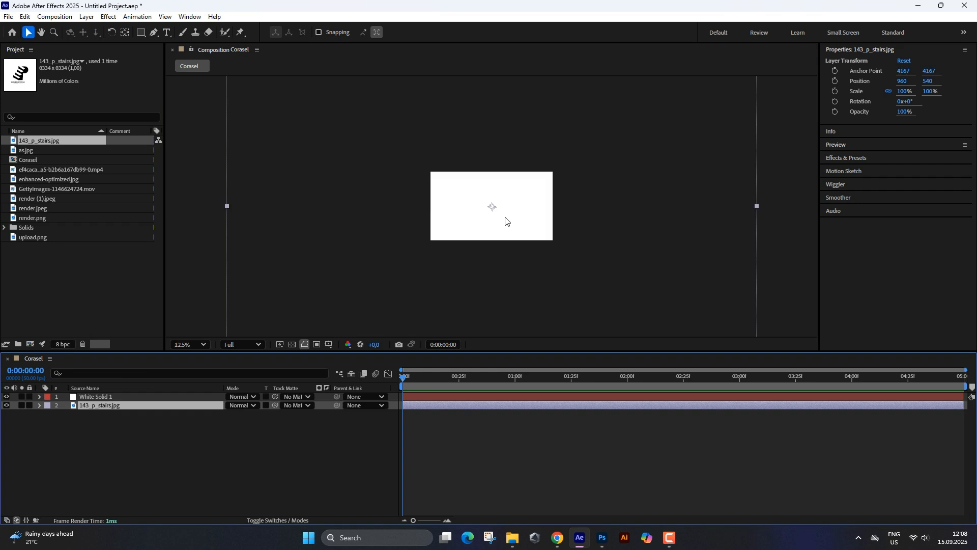
pyautogui.moveTo(757, 206); pyautogui.dragTo(503, 215)
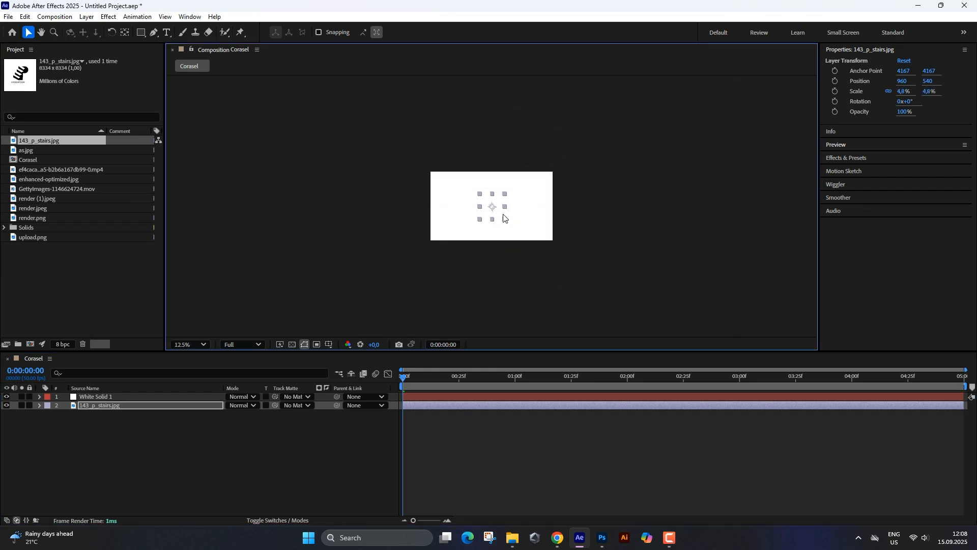
# Move the white solid below the 143_p_stairs.jpg layer and scale the logo image to about 3.8%.
pyautogui.moveTo(85, 400); pyautogui.dragTo(94, 445)
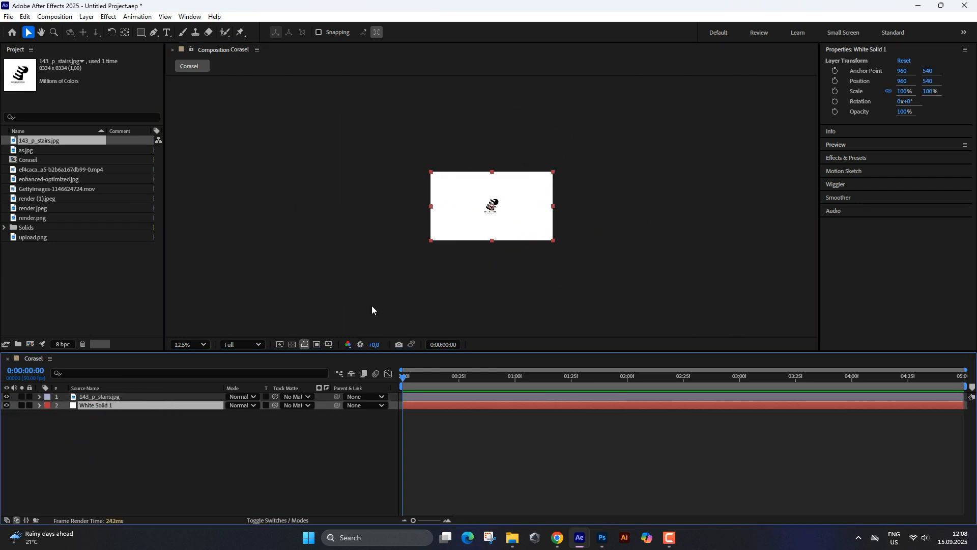
pyautogui.scroll(2, 530, 214)
pyautogui.click(142, 398)
pyautogui.scroll(1, 534, 206)
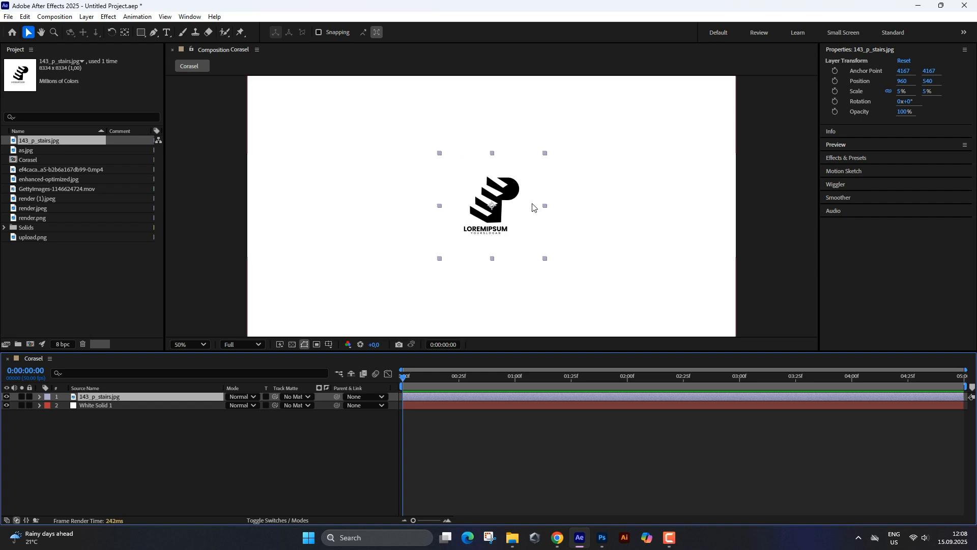
pyautogui.moveTo(548, 206); pyautogui.dragTo(556, 209)
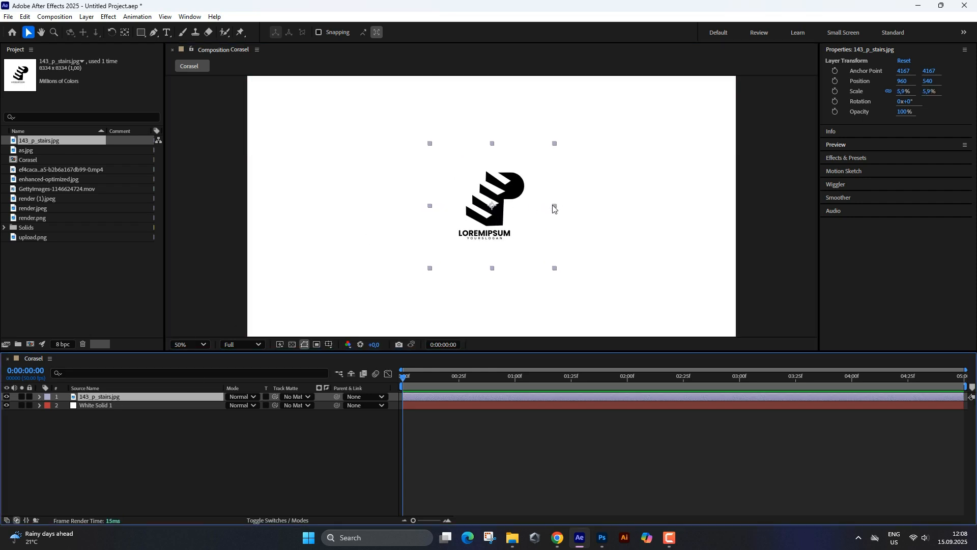
pyautogui.moveTo(555, 207); pyautogui.dragTo(533, 207)
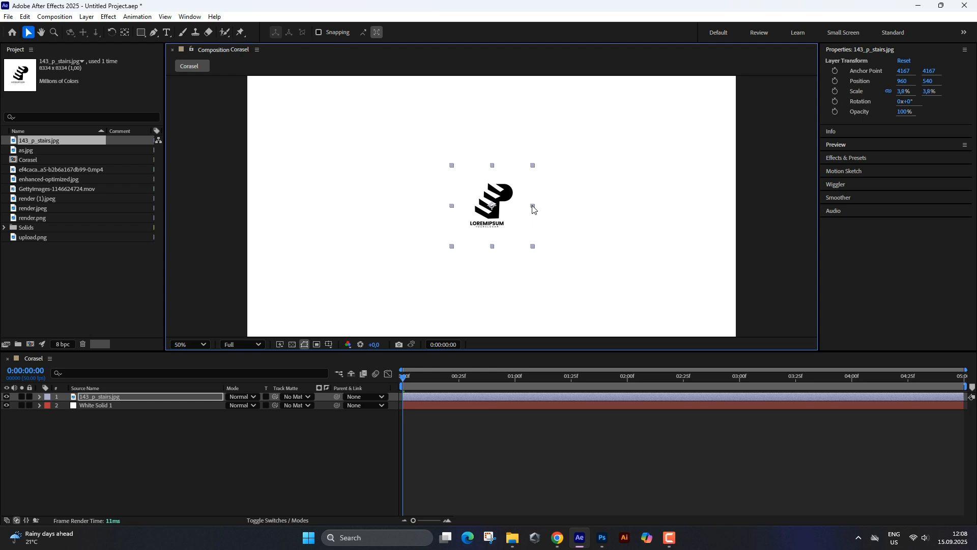
# Find the Fill effect and apply it to the White Solid 1 layer.
pyautogui.click(132, 406)
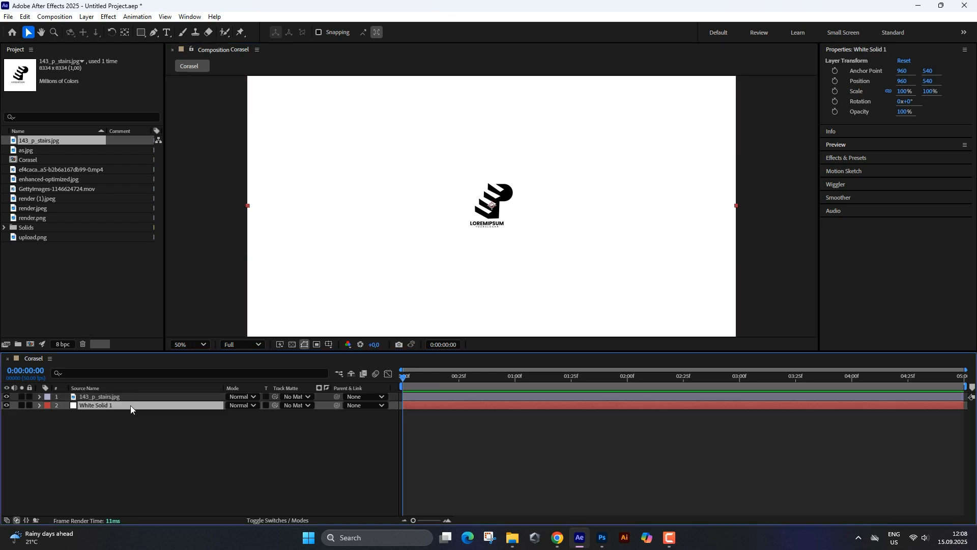
pyautogui.click(860, 159)
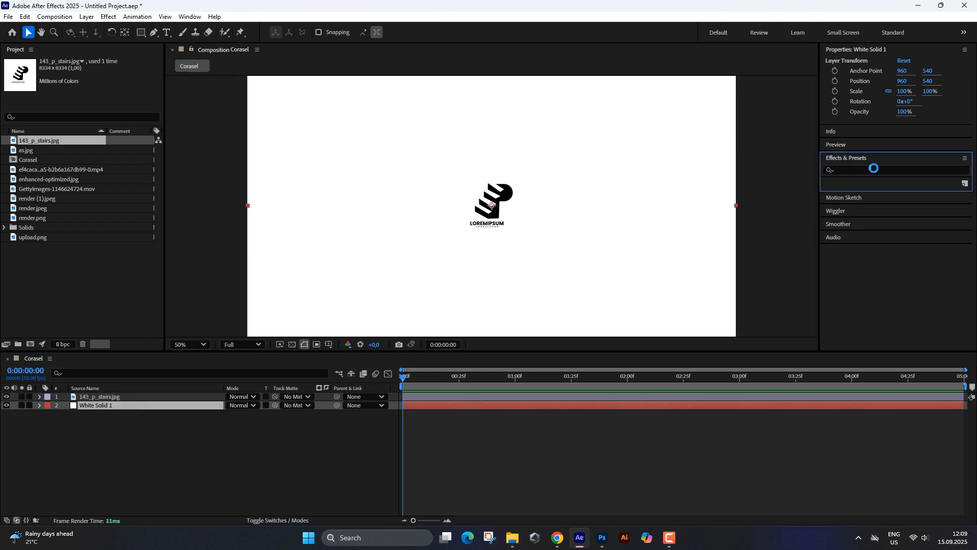
pyautogui.click(875, 171)
pyautogui.write('fill')
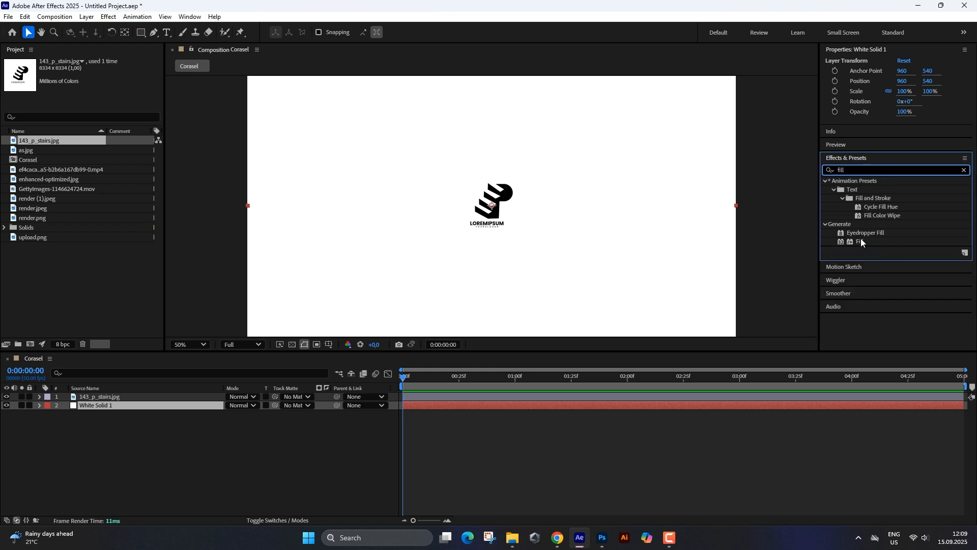
pyautogui.moveTo(862, 242); pyautogui.dragTo(142, 405)
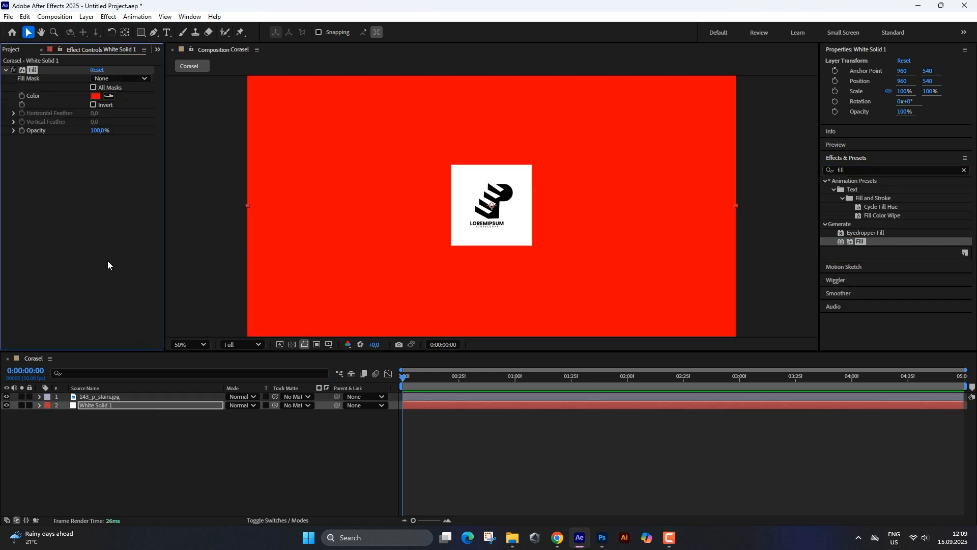
# Change the solid's Fill color to a light gray.
pyautogui.click(95, 96)
pyautogui.click(580, 259)
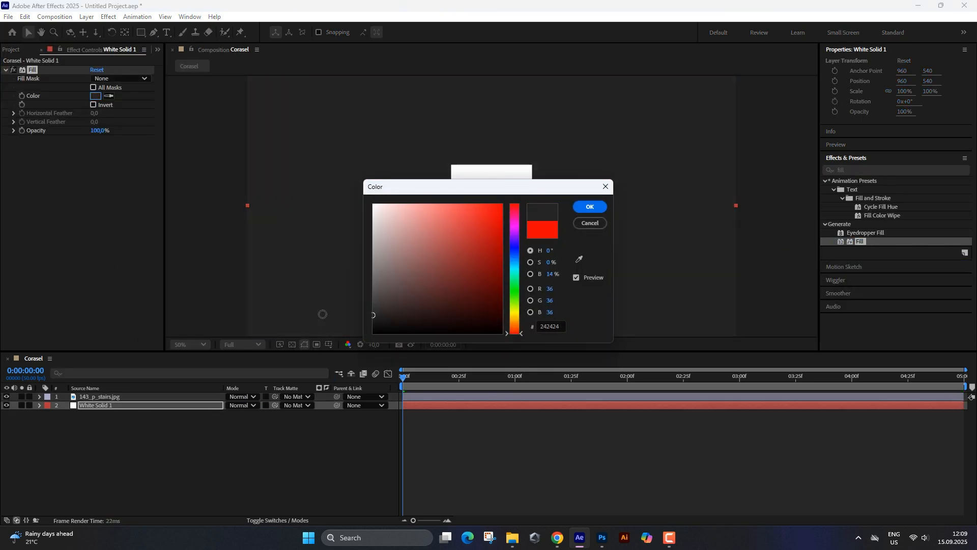
pyautogui.click(590, 207)
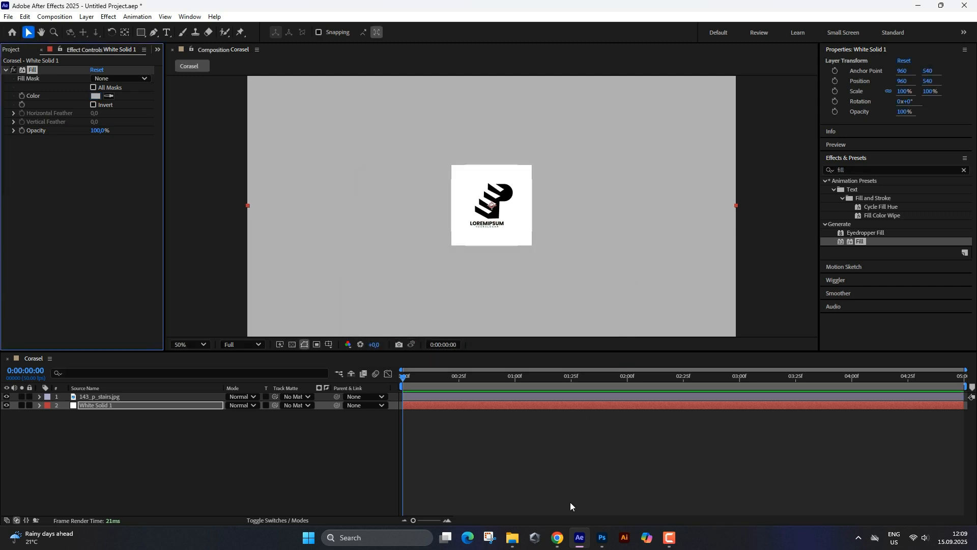
# Duplicate the 143_p_stairs.jpg layer six times in the Corasel composition.
pyautogui.click(570, 502)
pyautogui.click(105, 396)
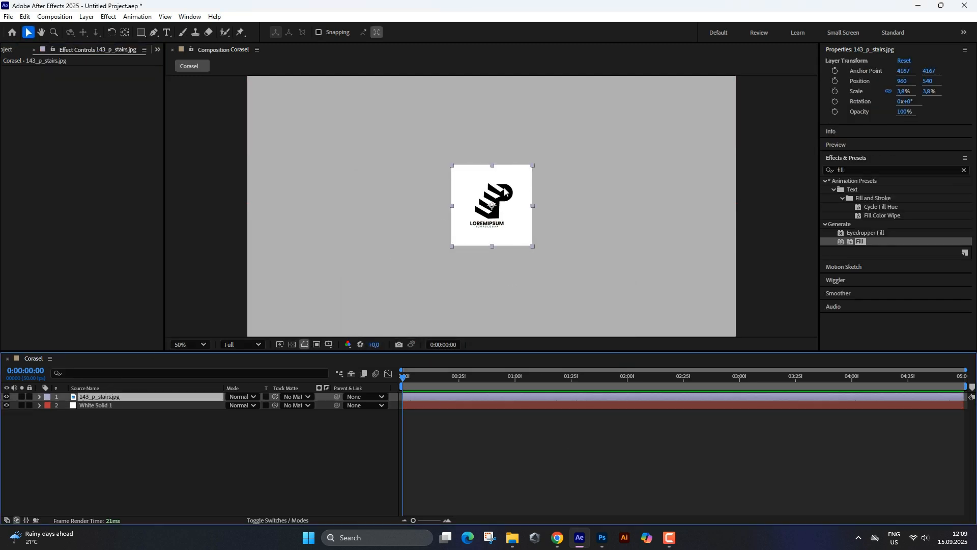
pyautogui.rightClick(122, 397)
pyautogui.click(96, 399)
pyautogui.hotkey('ctrl', 'd')
pyautogui.hotkey('ctrl', 'd')
pyautogui.hotkey('ctrl', 'd')
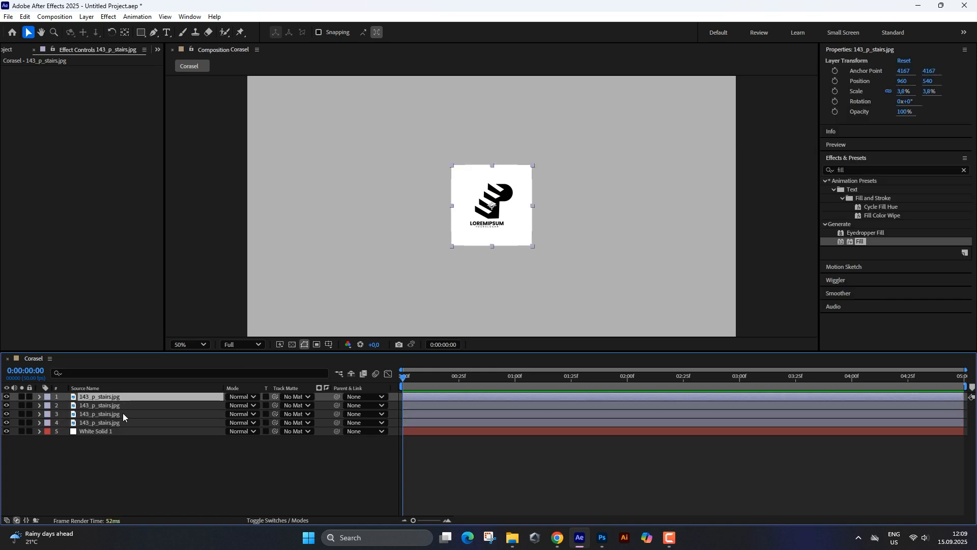
pyautogui.hotkey('ctrl', 'd')
pyautogui.hotkey('ctrl', 'd')
pyautogui.hotkey('ctrl', 'd')
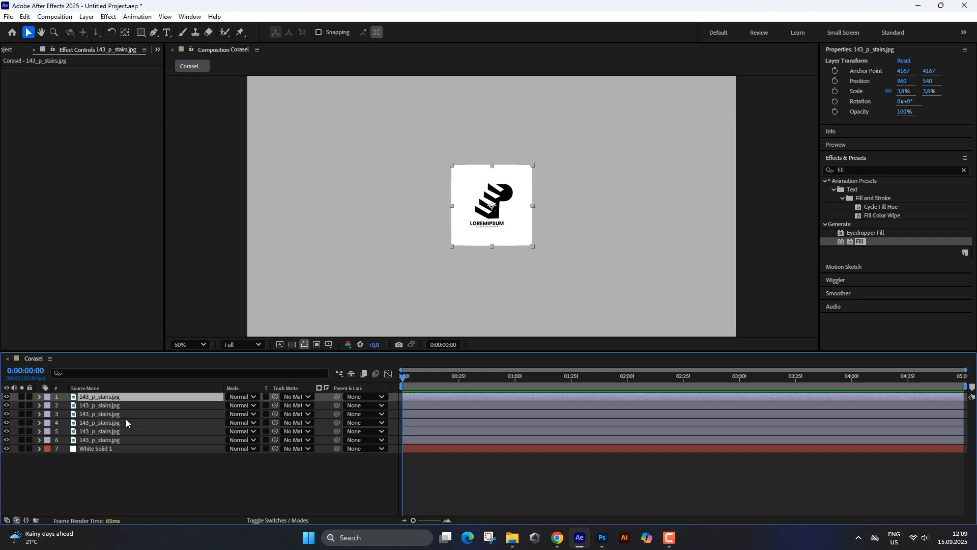
pyautogui.click(115, 448)
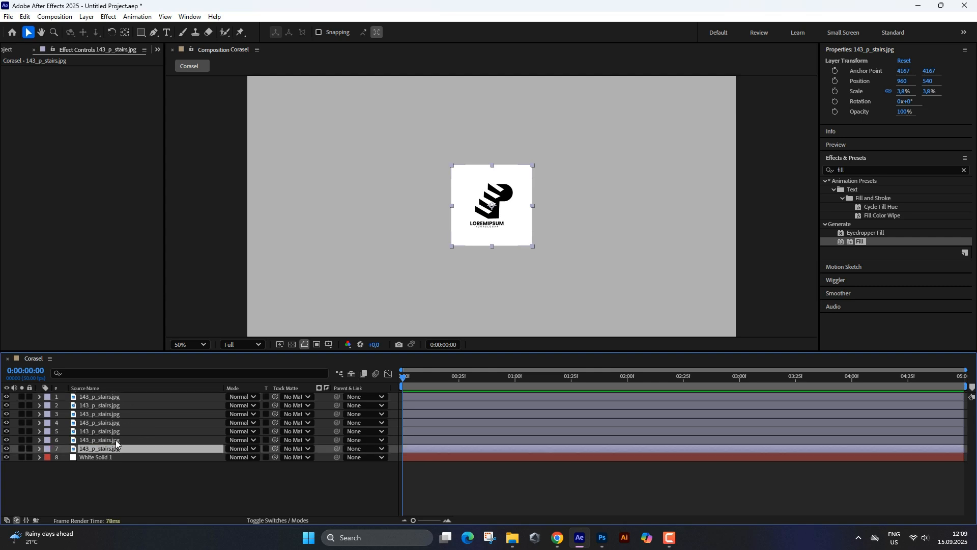
pyautogui.keyDown('shift'); pyautogui.click(118, 430); pyautogui.keyUp('shift')
pyautogui.keyDown('shift'); pyautogui.click(114, 422); pyautogui.keyUp('shift')
pyautogui.keyDown('shift'); pyautogui.click(113, 413); pyautogui.keyUp('shift')
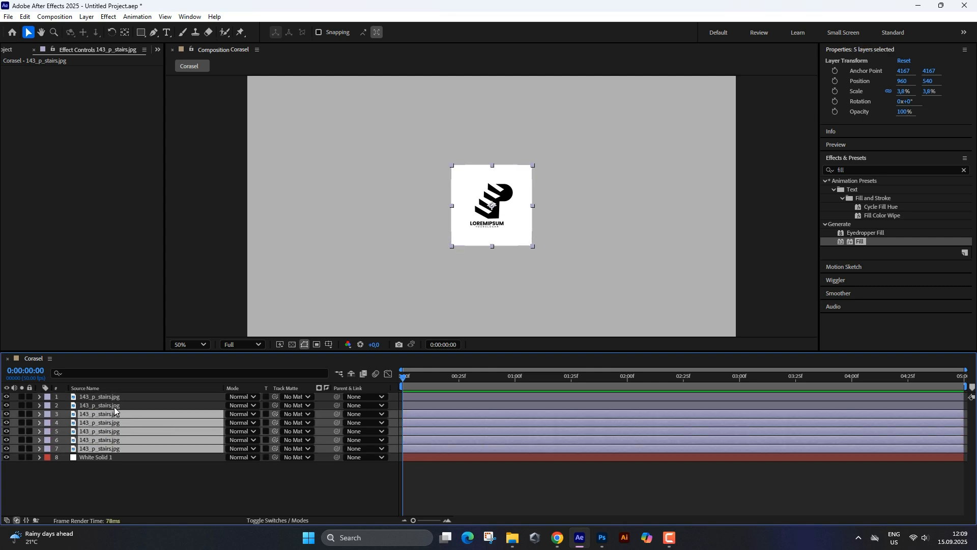
pyautogui.keyDown('shift'); pyautogui.click(114, 406); pyautogui.keyUp('shift')
pyautogui.keyDown('shift'); pyautogui.click(117, 397); pyautogui.keyUp('shift')
pyautogui.doubleClick(117, 396)
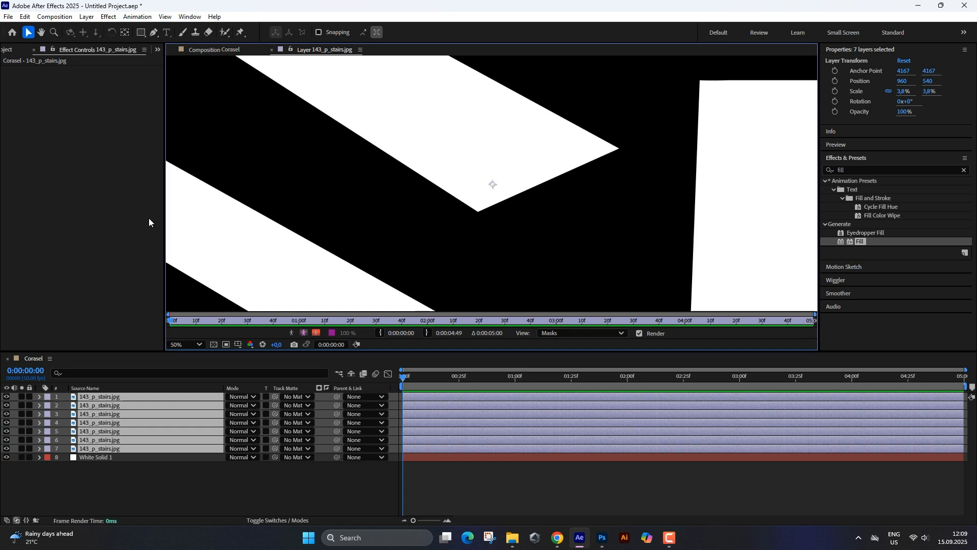
pyautogui.click(199, 51)
pyautogui.click(142, 463)
# Duplicate the top logo layer once more and pre-compose each of the three lowest logo layers separately under its default name.
pyautogui.click(104, 397)
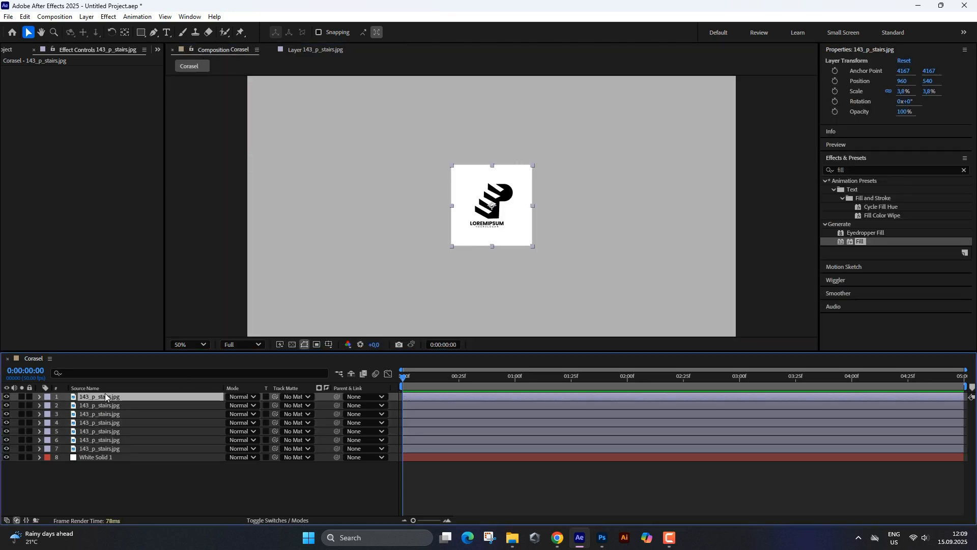
pyautogui.hotkey('ctrl', 'd')
pyautogui.rightClick(113, 456)
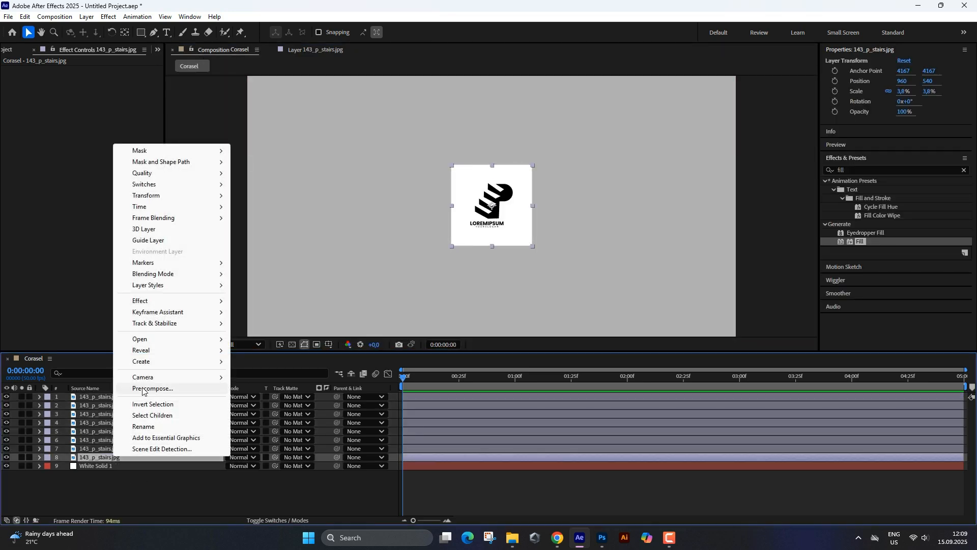
pyautogui.click(153, 388)
pyautogui.press('Return')
pyautogui.rightClick(117, 449)
pyautogui.click(161, 382)
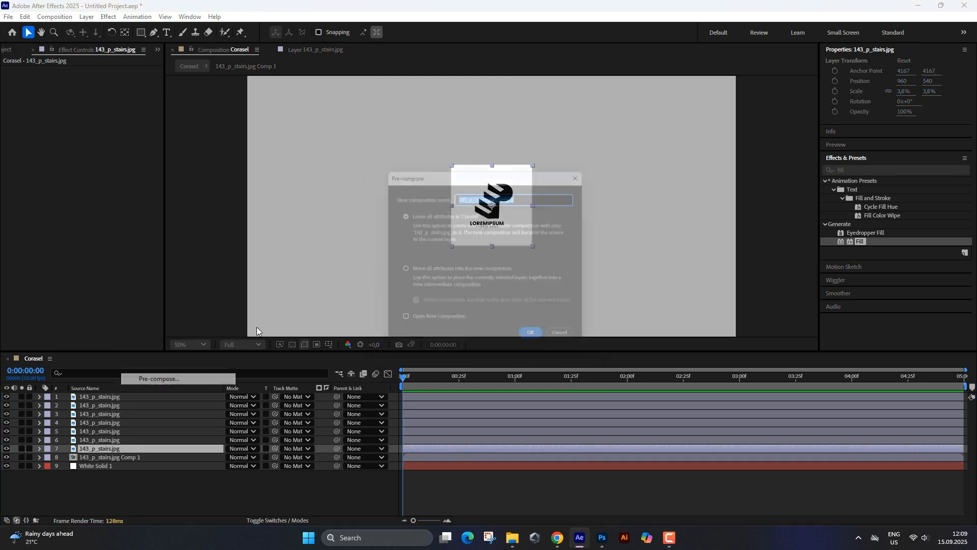
pyautogui.press('Return')
pyautogui.rightClick(102, 441)
pyautogui.click(157, 375)
pyautogui.press('Return')
# Pre-compose the two lowest remaining 143_p_stairs.jpg layers individually, naming the compositions 4 and 5.
pyautogui.rightClick(120, 431)
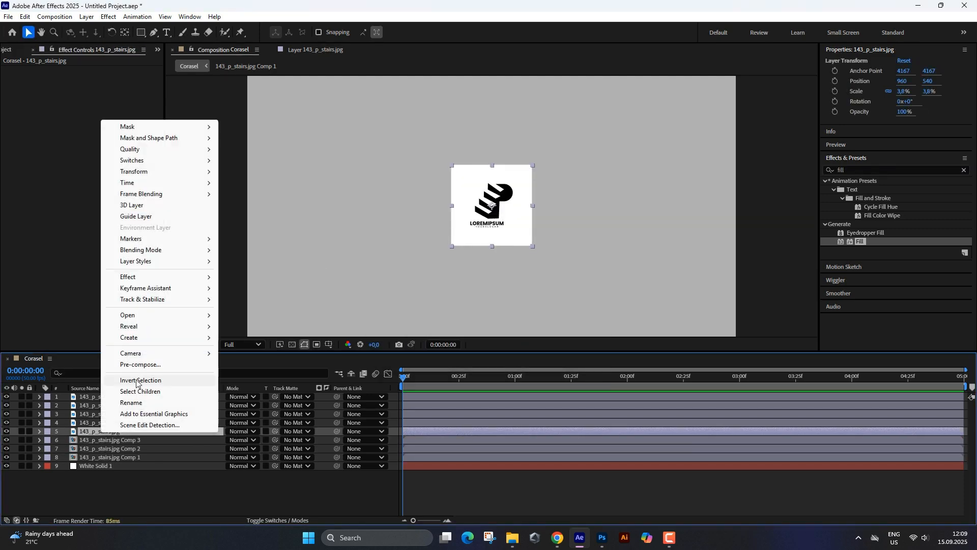
pyautogui.click(152, 369)
pyautogui.write('4')
pyautogui.press('Return')
pyautogui.rightClick(112, 422)
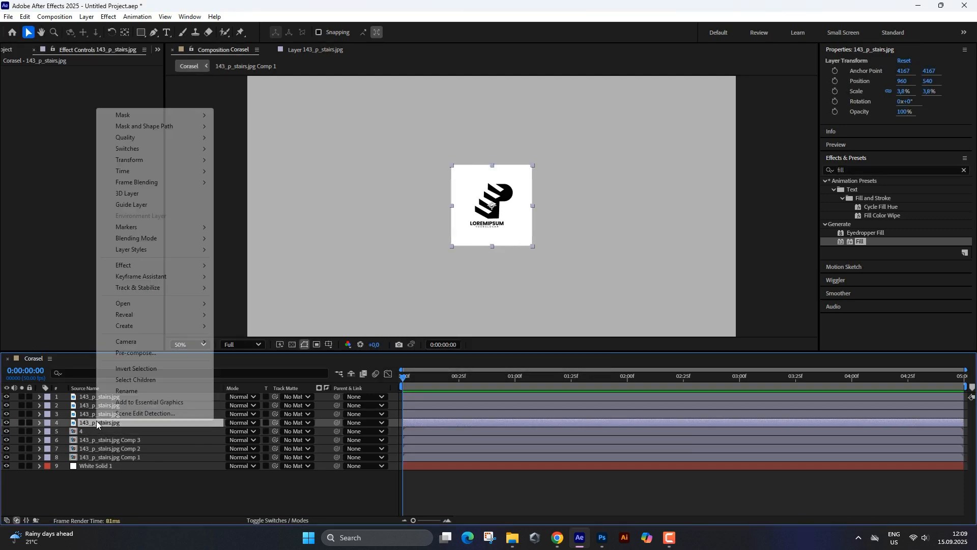
pyautogui.click(152, 359)
pyautogui.write('5')
pyautogui.press('Return')
# Pre-compose the last three 143_p_stairs.jpg layers individually from lowest to highest, naming the compositions 6, 7 and 8.
pyautogui.rightClick(112, 414)
pyautogui.click(134, 343)
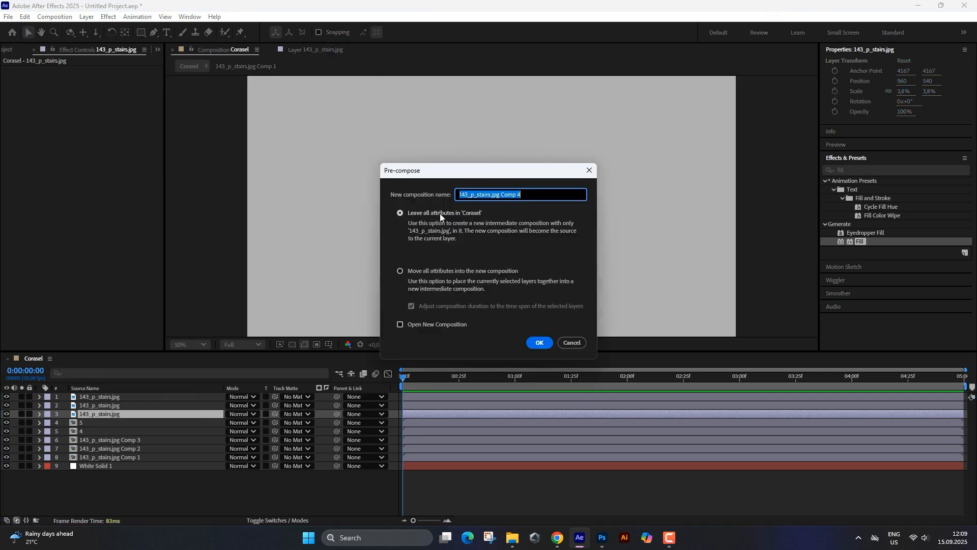
pyautogui.write('6')
pyautogui.press('Return')
pyautogui.rightClick(110, 405)
pyautogui.click(133, 340)
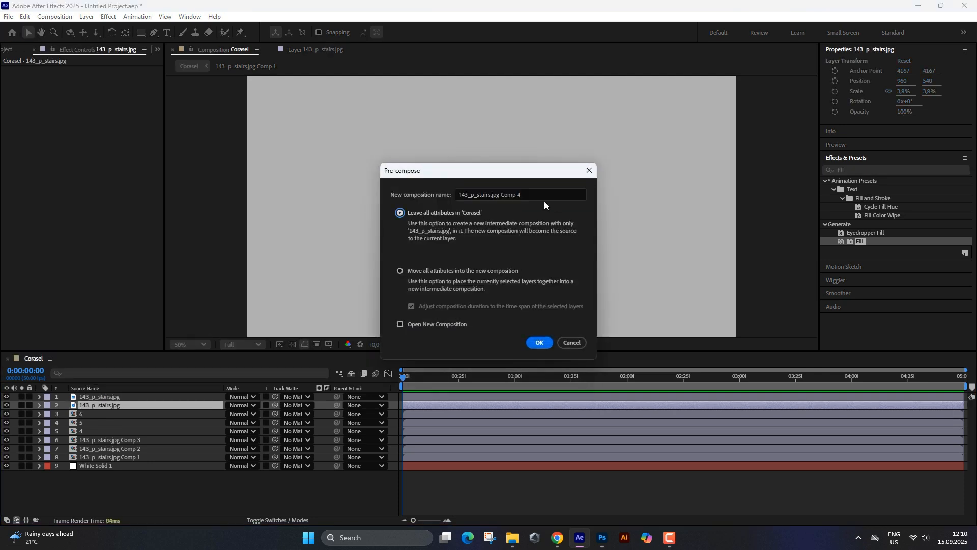
pyautogui.write('7')
pyautogui.press('Return')
pyautogui.rightClick(99, 402)
pyautogui.click(133, 335)
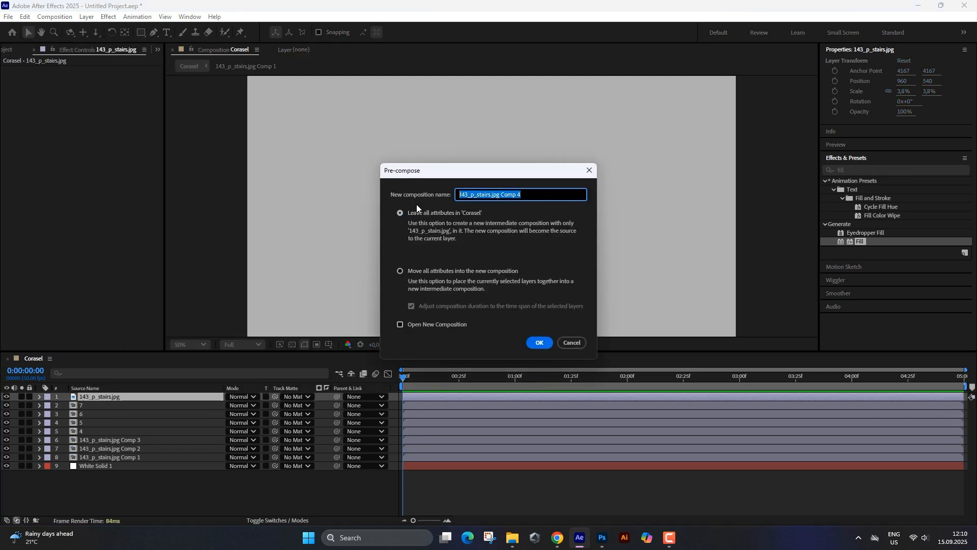
pyautogui.write('8')
pyautogui.press('Return')
# Rename the 143_p_stairs.jpg Comp 3 composition as 3 in its composition settings and return to Corasel.
pyautogui.click(115, 441)
pyautogui.doubleClick(115, 441)
pyautogui.rightClick(102, 362)
pyautogui.click(159, 173)
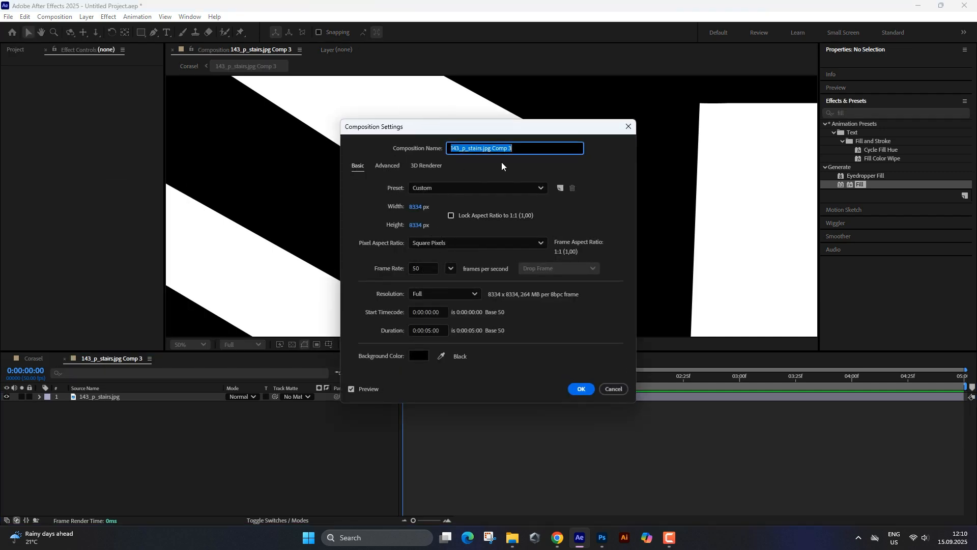
pyautogui.write('3')
pyautogui.click(581, 388)
pyautogui.click(64, 358)
# Rename the 143_p_stairs.jpg Comp 2 composition as 2 in its composition settings and return to Corasel.
pyautogui.doubleClick(101, 449)
pyautogui.rightClick(106, 357)
pyautogui.click(160, 169)
pyautogui.write('2')
pyautogui.click(591, 389)
pyautogui.click(65, 358)
# Pre-compose the 143_p_stairs.jpg Comp 1 layer into a new composition named 1.
pyautogui.rightClick(89, 457)
pyautogui.click(134, 387)
pyautogui.click(521, 195)
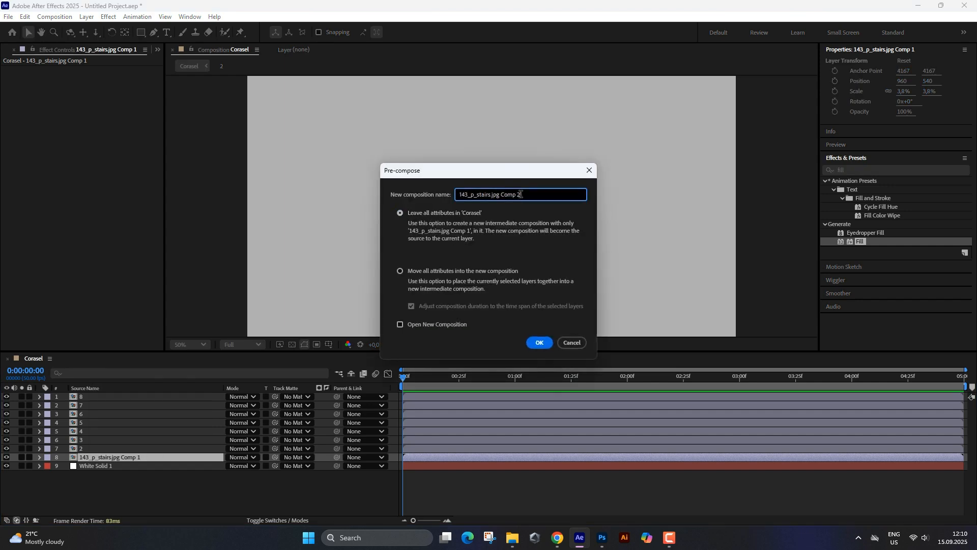
pyautogui.hotkey('ctrl', 'a')
pyautogui.write('1')
pyautogui.click(532, 342)
# Spread the stacked numbered logo layers apart across the Corasel frame.
pyautogui.click(110, 406)
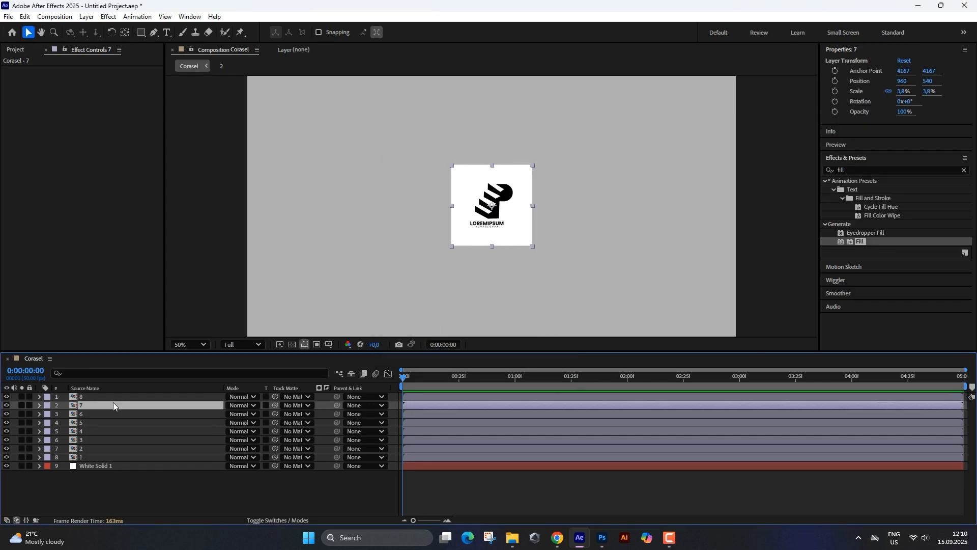
pyautogui.click(114, 398)
pyautogui.moveTo(516, 205); pyautogui.dragTo(535, 292)
pyautogui.moveTo(507, 219); pyautogui.dragTo(683, 303)
pyautogui.moveTo(609, 213); pyautogui.dragTo(650, 227)
pyautogui.moveTo(593, 140); pyautogui.dragTo(627, 135)
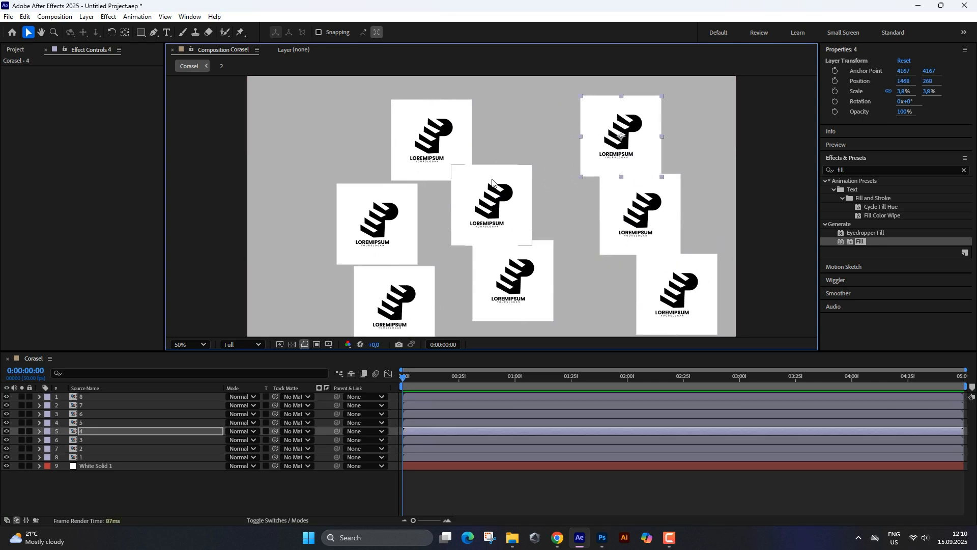
# Rearrange the spread logo layers, placing layer 4 at about 1302, 310, layer 8 at about 1304, 728 and layer 2 at about 1688, 692.
pyautogui.moveTo(492, 182); pyautogui.dragTo(537, 175)
pyautogui.moveTo(439, 143); pyautogui.dragTo(418, 136)
pyautogui.moveTo(537, 173); pyautogui.dragTo(491, 140)
pyautogui.click(513, 281)
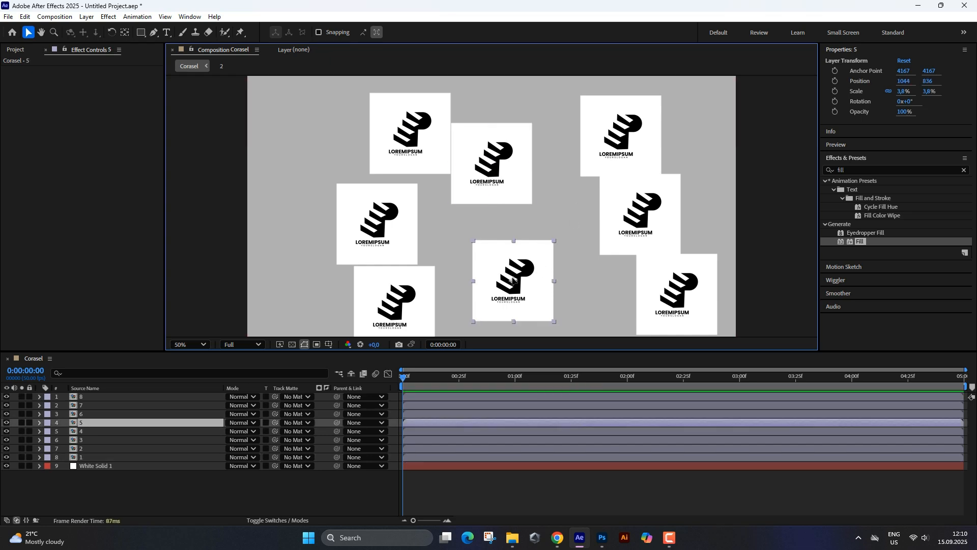
pyautogui.moveTo(513, 280); pyautogui.dragTo(495, 290)
pyautogui.moveTo(640, 121); pyautogui.dragTo(597, 132)
pyautogui.moveTo(641, 216); pyautogui.dragTo(581, 255)
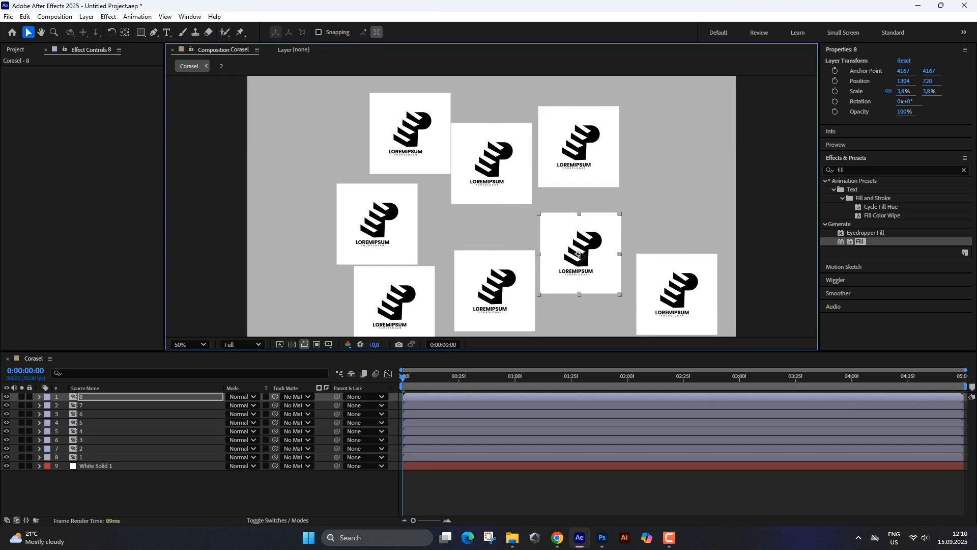
pyautogui.moveTo(681, 279); pyautogui.dragTo(681, 229)
# Open composition 2 and add as.jpg above the logo image.
pyautogui.click(77, 458)
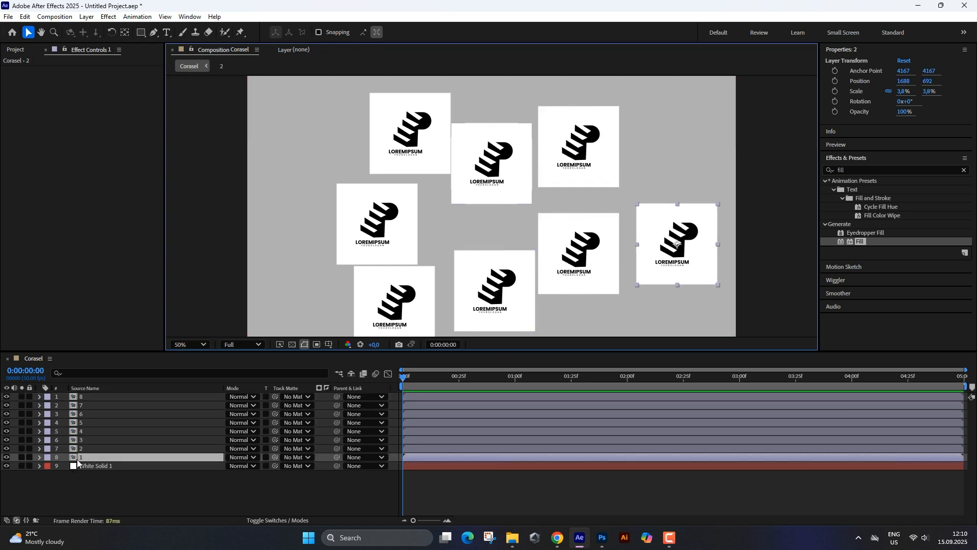
pyautogui.doubleClick(91, 447)
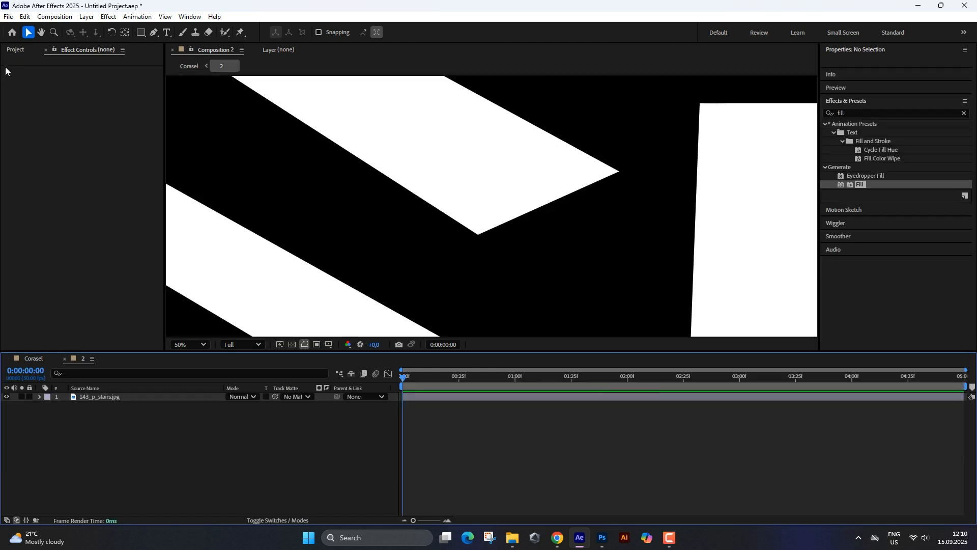
pyautogui.click(13, 51)
pyautogui.click(34, 224)
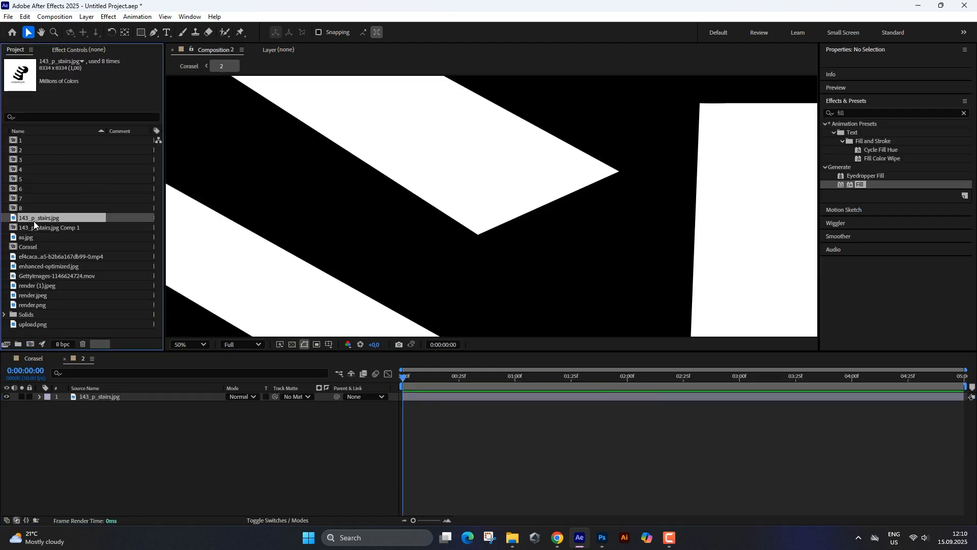
pyautogui.click(33, 238)
pyautogui.moveTo(34, 238); pyautogui.dragTo(89, 393)
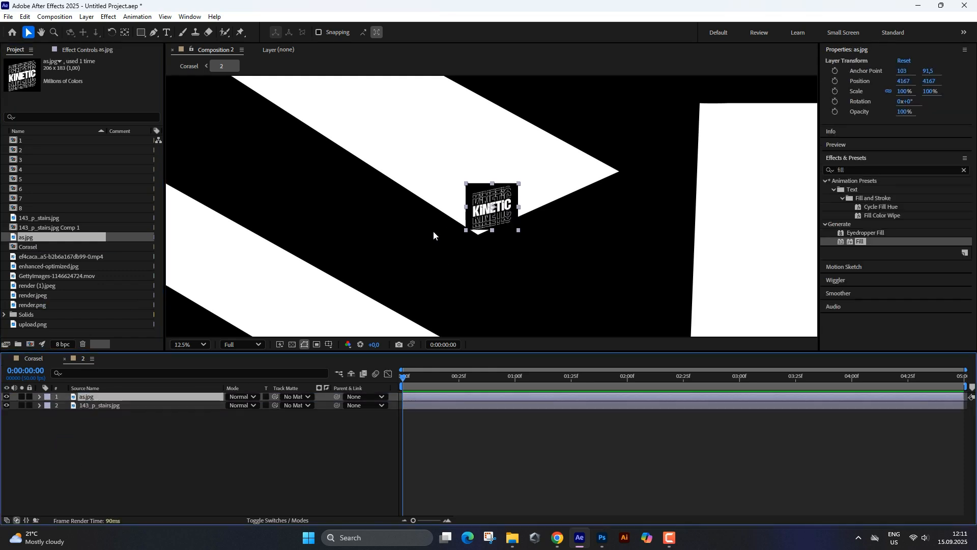
# Scale the as.jpg layer up to about 4680% to cover the composition 2 frame.
pyautogui.scroll(-4, 435, 232)
pyautogui.scroll(-1, 438, 233)
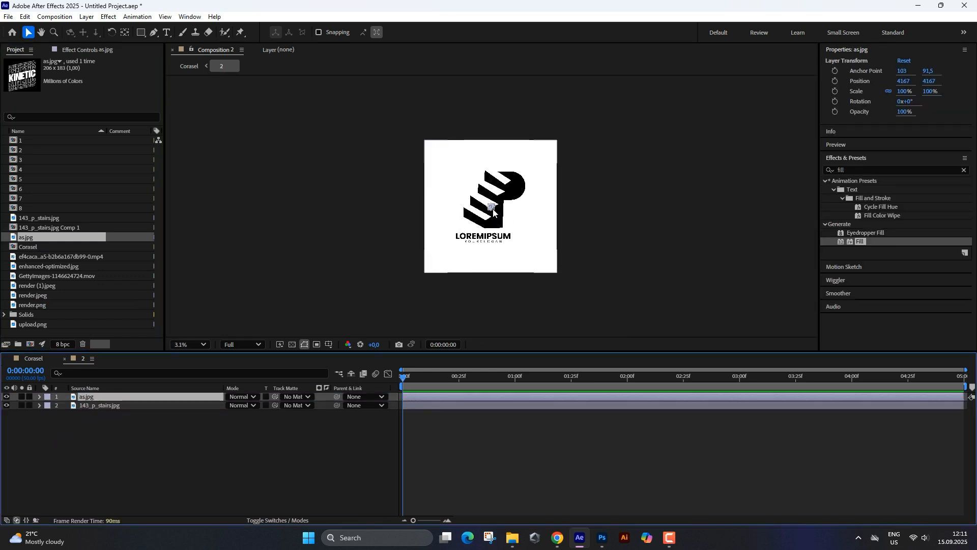
pyautogui.press('s')
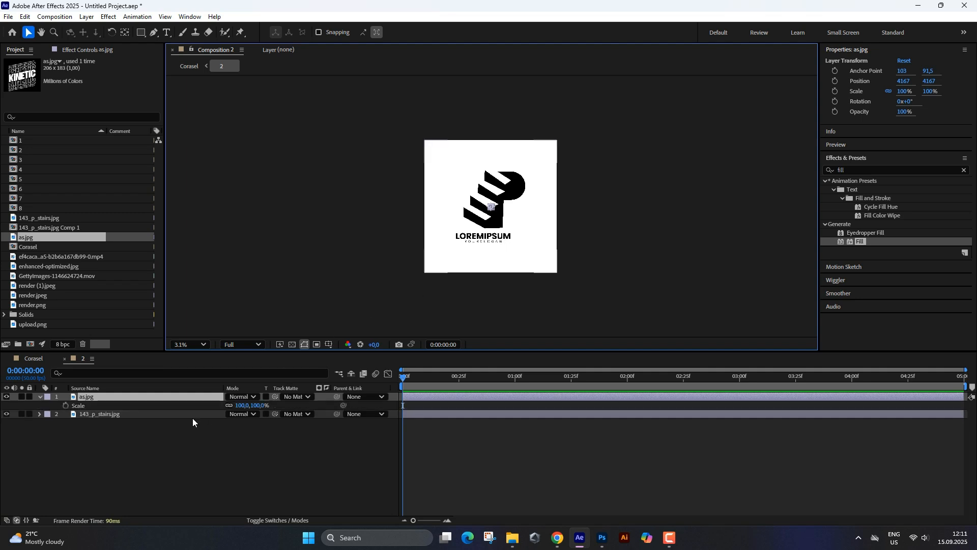
pyautogui.moveTo(252, 405); pyautogui.dragTo(570, 202)
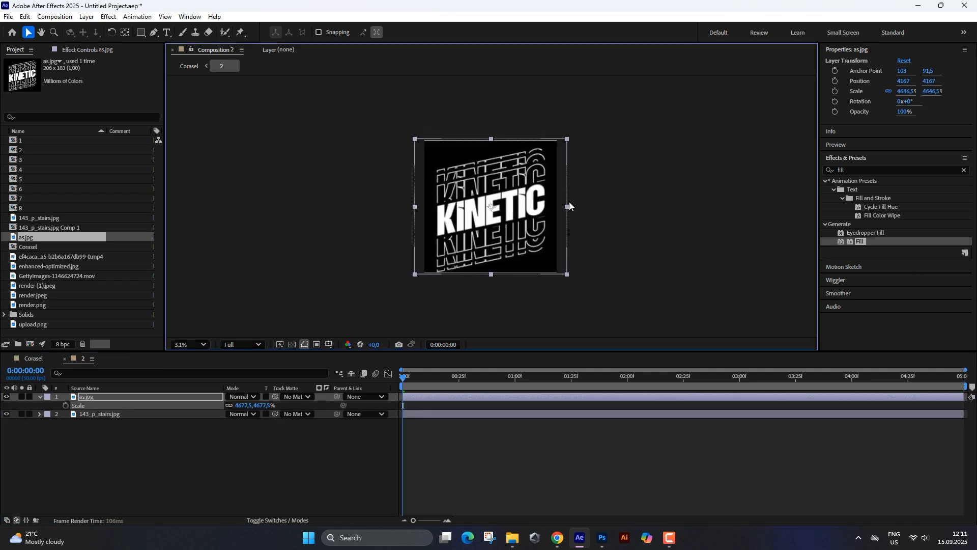
# Delete the 143_p_stairs.jpg layer from composition 2 and return to Corasel.
pyautogui.click(101, 414)
pyautogui.click(39, 396)
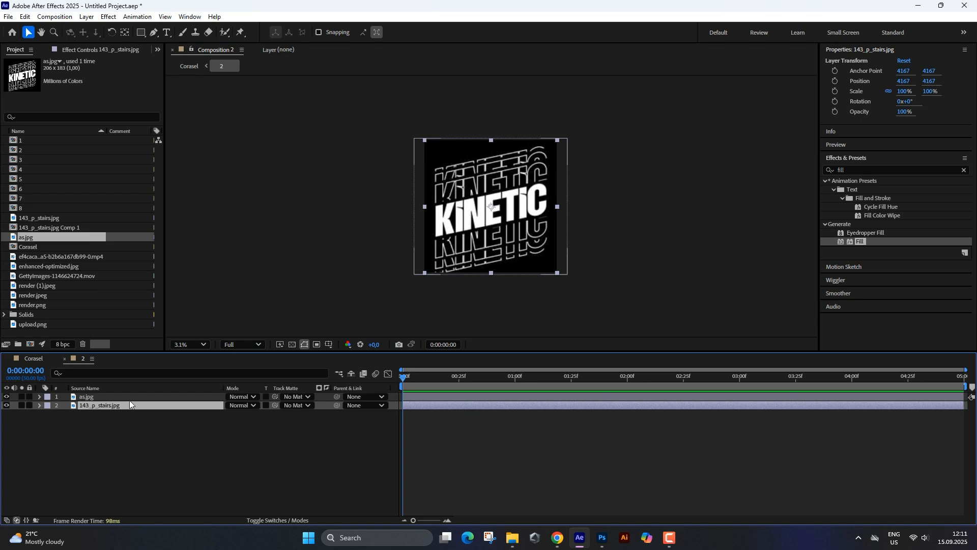
pyautogui.press('Delete')
pyautogui.click(64, 358)
# Add the ef4cacab-5501-4a7d-aaa5-b2b6a167db99-0.mp4 video above the logo in composition 3, scale it to about 1165% and return to Corasel.
pyautogui.click(53, 257)
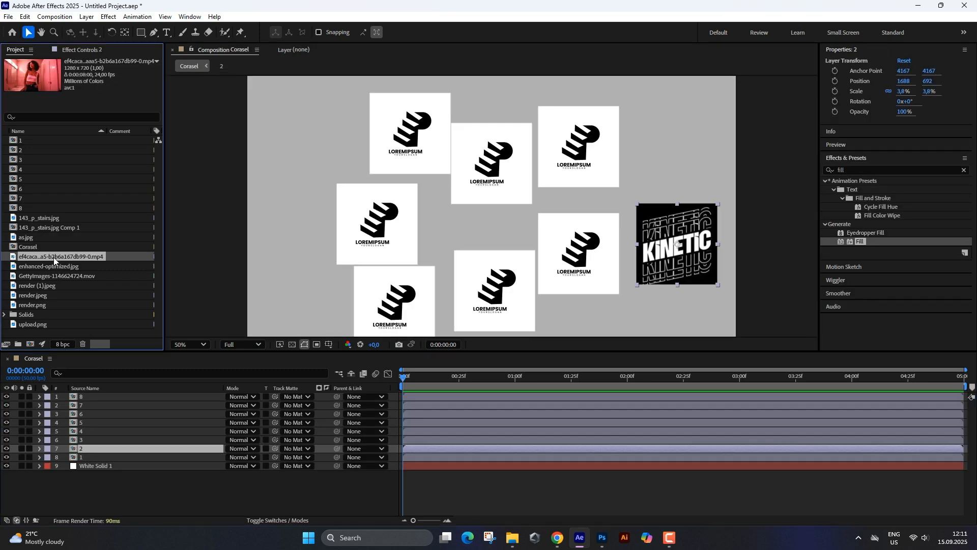
pyautogui.doubleClick(84, 442)
pyautogui.moveTo(39, 256); pyautogui.dragTo(90, 423)
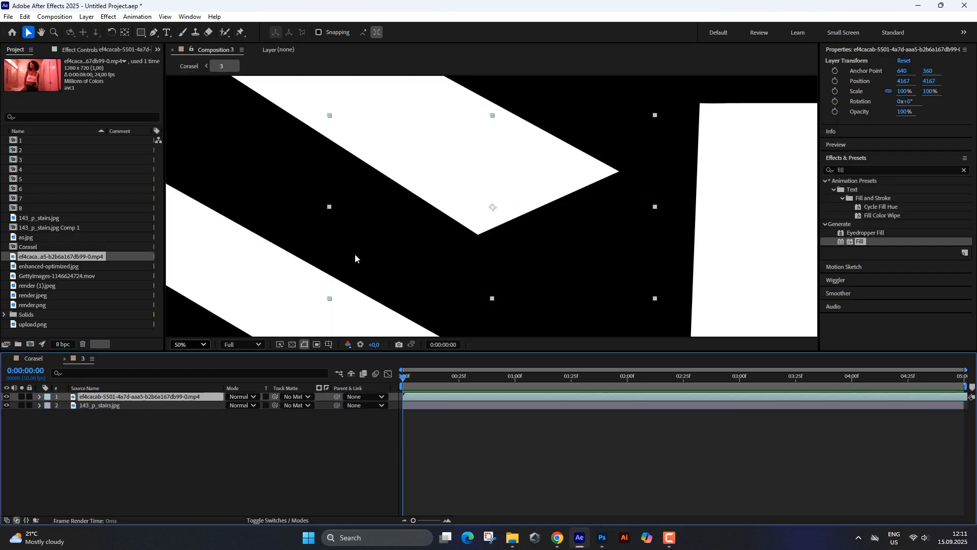
pyautogui.scroll(-7, 460, 245)
pyautogui.moveTo(503, 212); pyautogui.dragTo(611, 207)
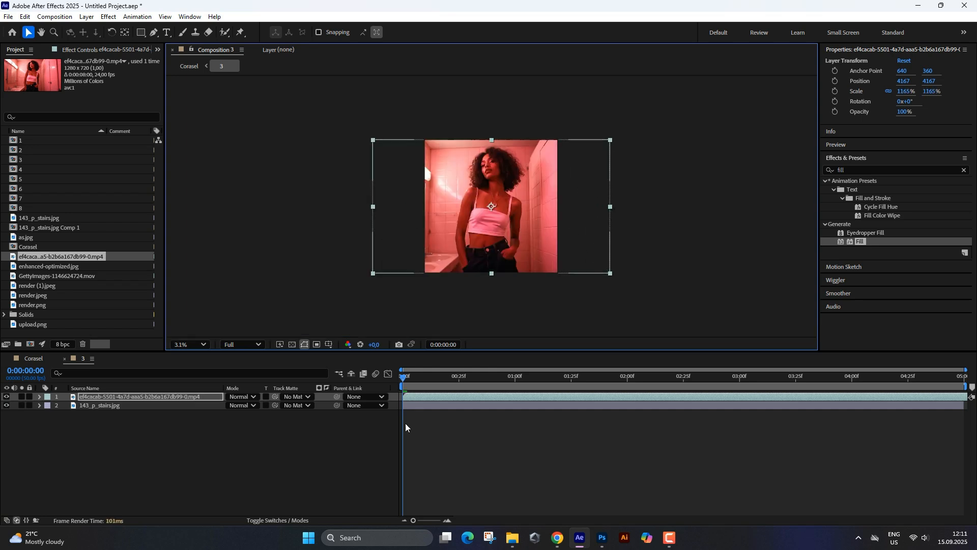
pyautogui.click(64, 358)
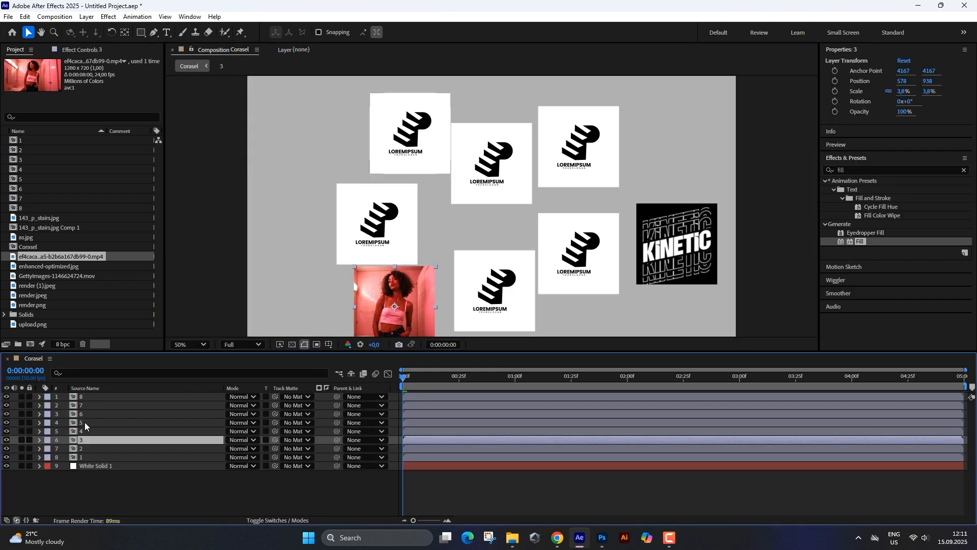
# Add enhanced-optimized.jpg above the logo in composition 4, scale it to about 1511% and return to Corasel.
pyautogui.doubleClick(85, 431)
pyautogui.moveTo(59, 264); pyautogui.dragTo(87, 397)
pyautogui.scroll(-4, 425, 215)
pyautogui.moveTo(499, 210); pyautogui.dragTo(626, 206)
pyautogui.press('capslock')
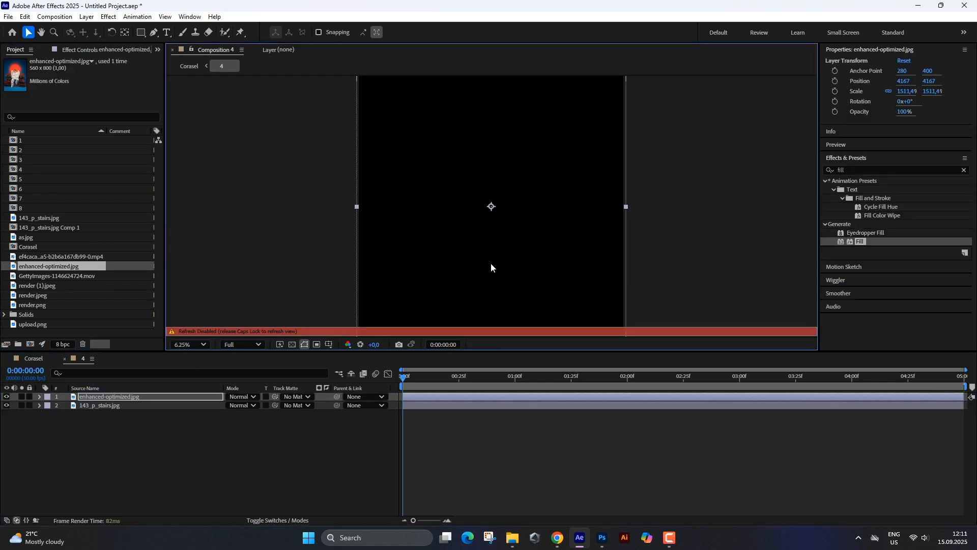
pyautogui.click(64, 358)
pyautogui.click(193, 491)
pyautogui.press('capslock')
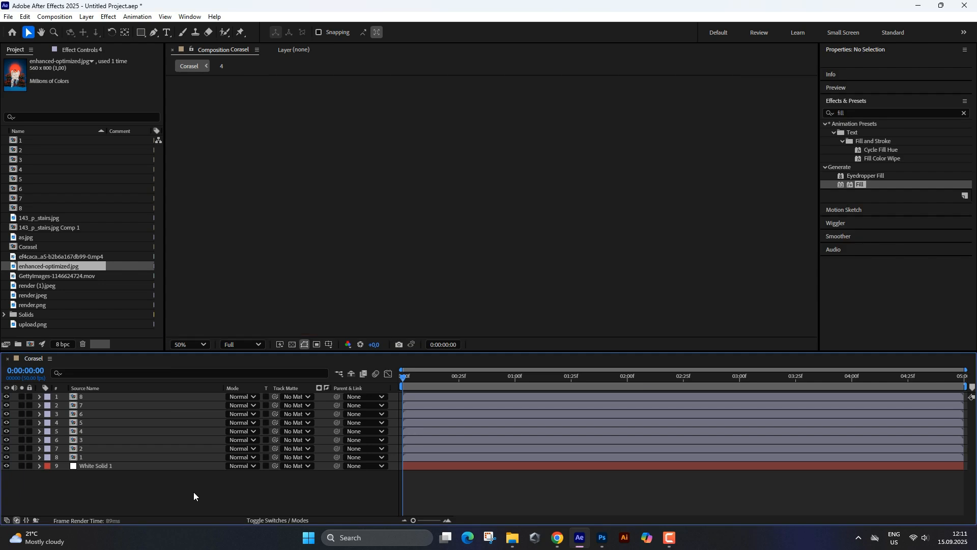
pyautogui.click(79, 431)
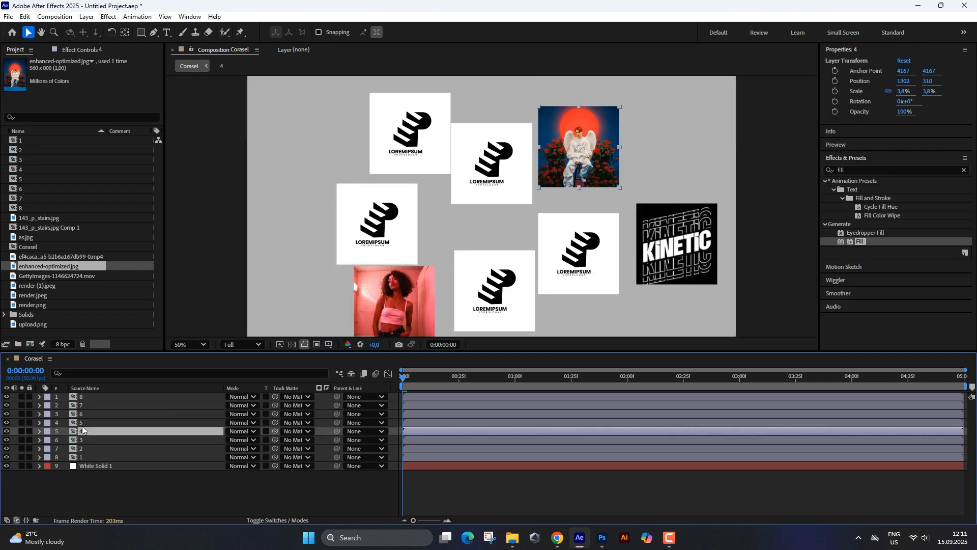
# Open composition 5 and add the GettyImages-1146624724.mov video above the logo layer.
pyautogui.doubleClick(83, 423)
pyautogui.click(50, 286)
pyautogui.click(46, 295)
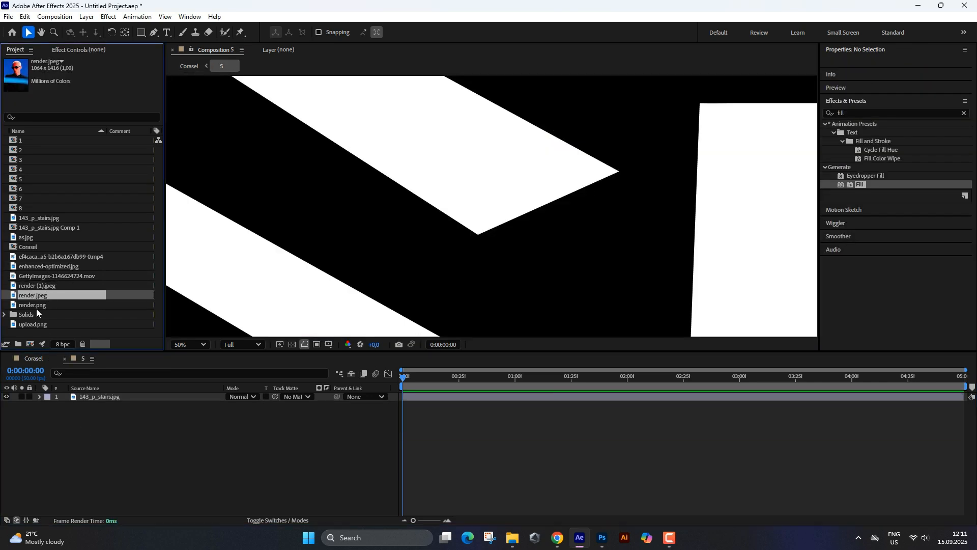
pyautogui.click(40, 303)
pyautogui.click(68, 266)
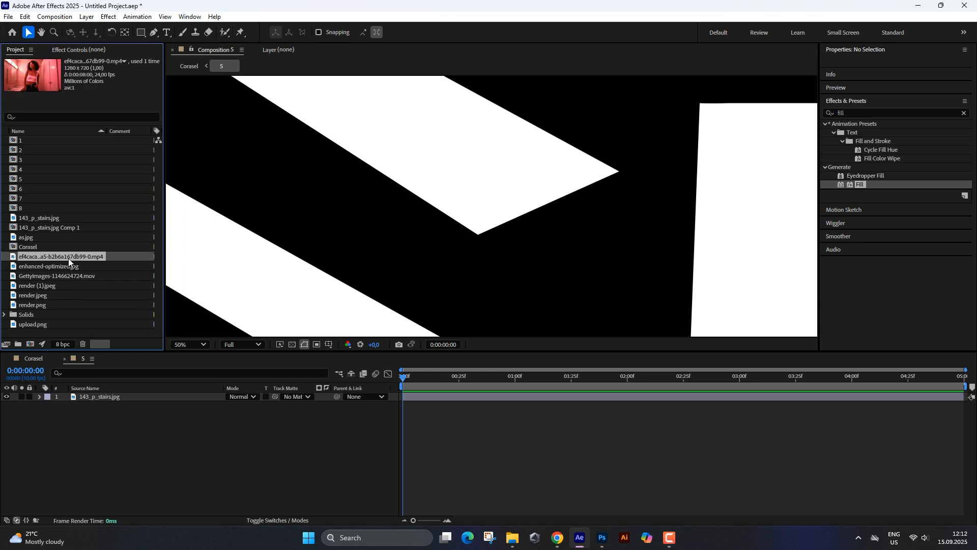
pyautogui.click(64, 276)
pyautogui.moveTo(64, 277); pyautogui.dragTo(72, 400)
# Scale the GettyImages video to about 396% to cover the composition 5 frame and return to Corasel.
pyautogui.scroll(-8, 490, 207)
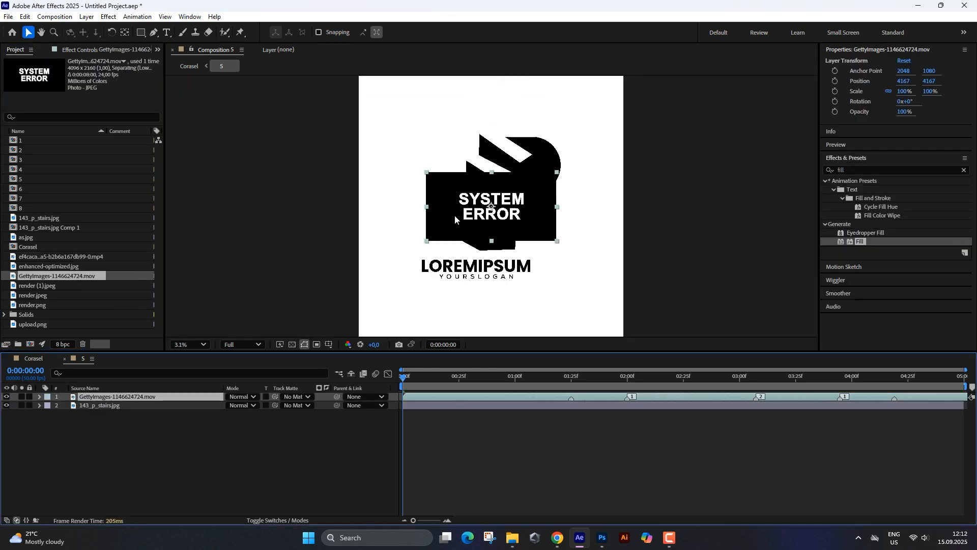
pyautogui.click(527, 210)
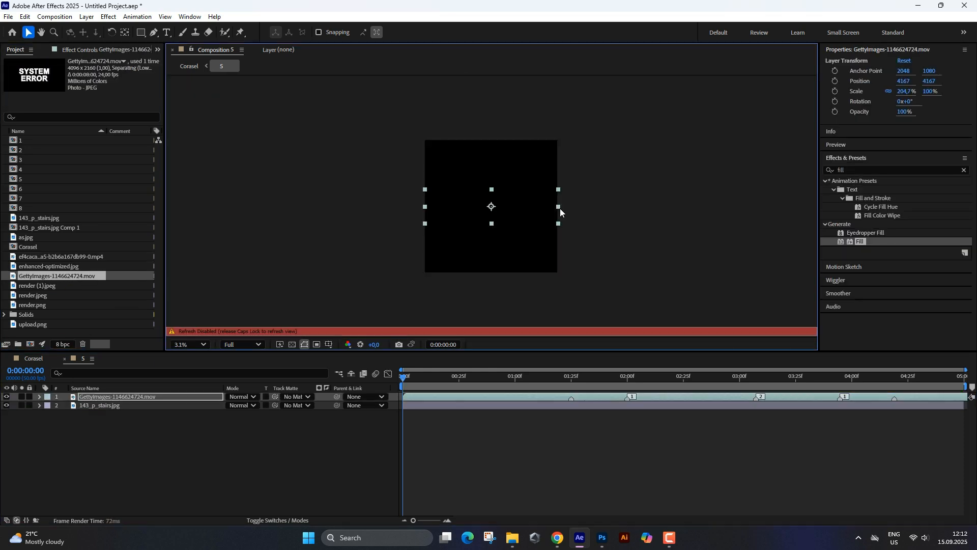
pyautogui.moveTo(524, 223); pyautogui.dragTo(575, 274)
pyautogui.click(65, 358)
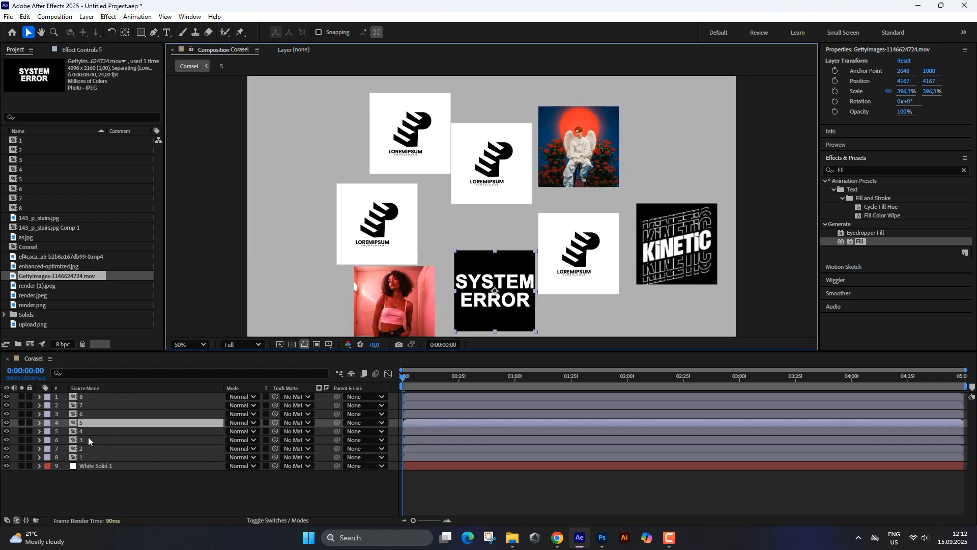
# Add render.png above the logo in composition 6 and scale it to about 935%.
pyautogui.doubleClick(87, 412)
pyautogui.click(35, 278)
pyautogui.click(31, 286)
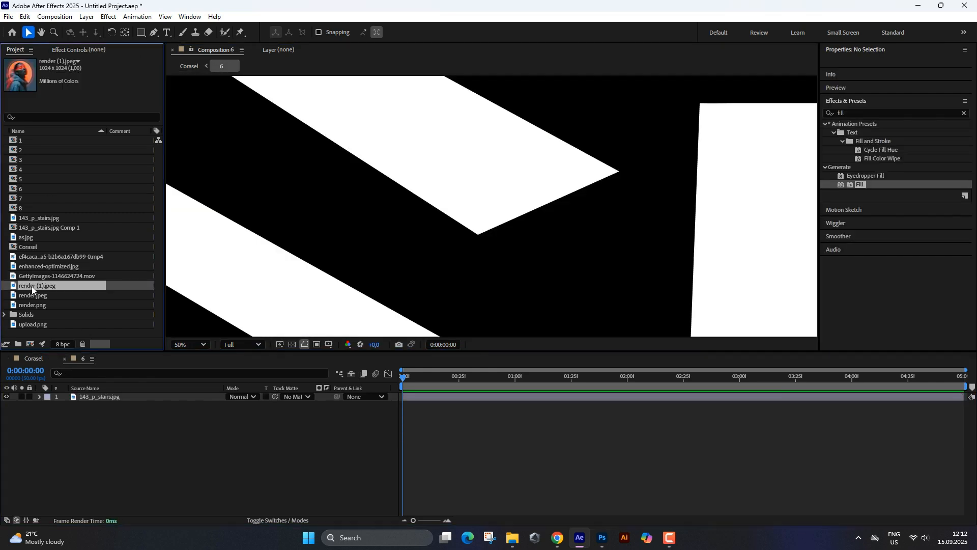
pyautogui.click(35, 295)
pyautogui.moveTo(37, 304); pyautogui.dragTo(71, 393)
pyautogui.scroll(-4, 494, 199)
pyautogui.moveTo(512, 207); pyautogui.dragTo(682, 210)
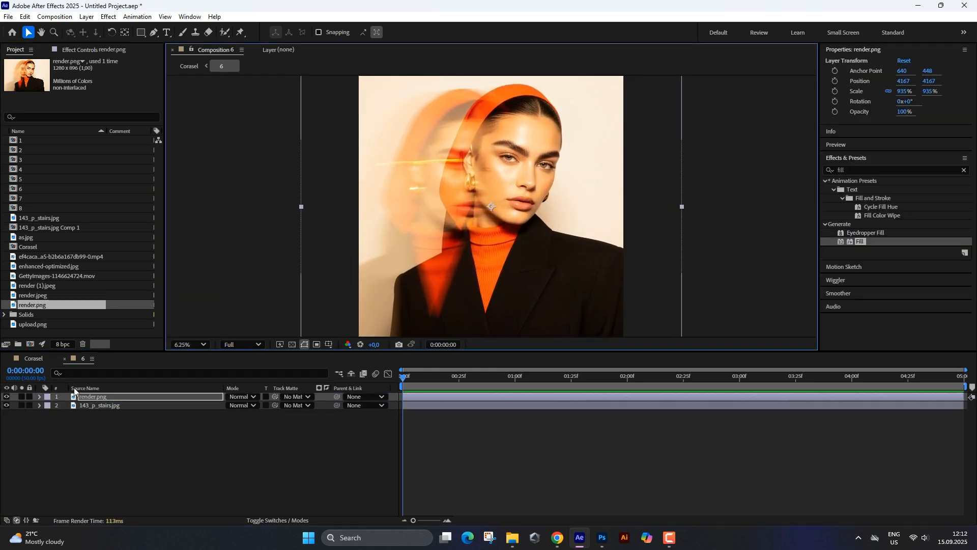
# Delete the 143_p_stairs.jpg layer from composition 6 and return to Corasel.
pyautogui.click(87, 406)
pyautogui.press('Delete')
pyautogui.click(33, 358)
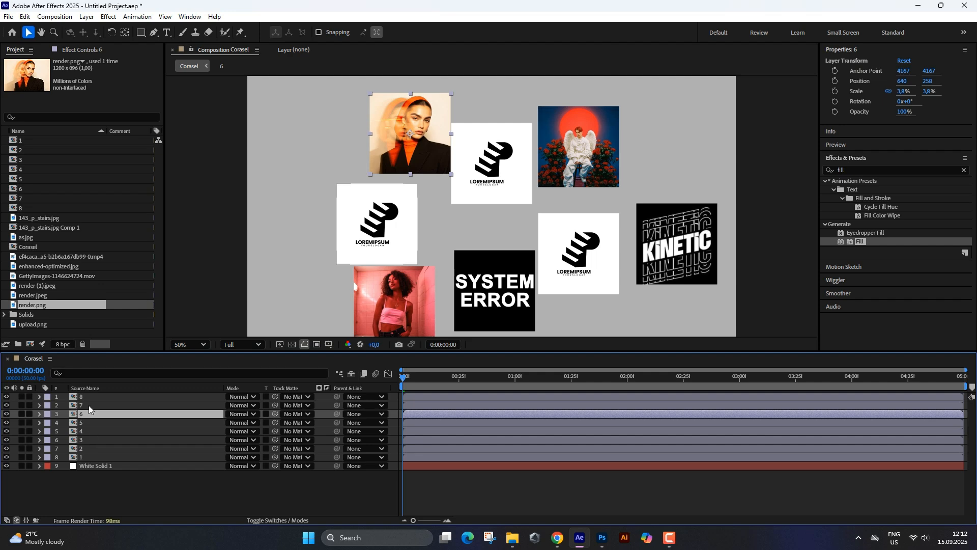
# Open composition 7 and add render.jpeg above the logo layer.
pyautogui.doubleClick(88, 405)
pyautogui.click(29, 285)
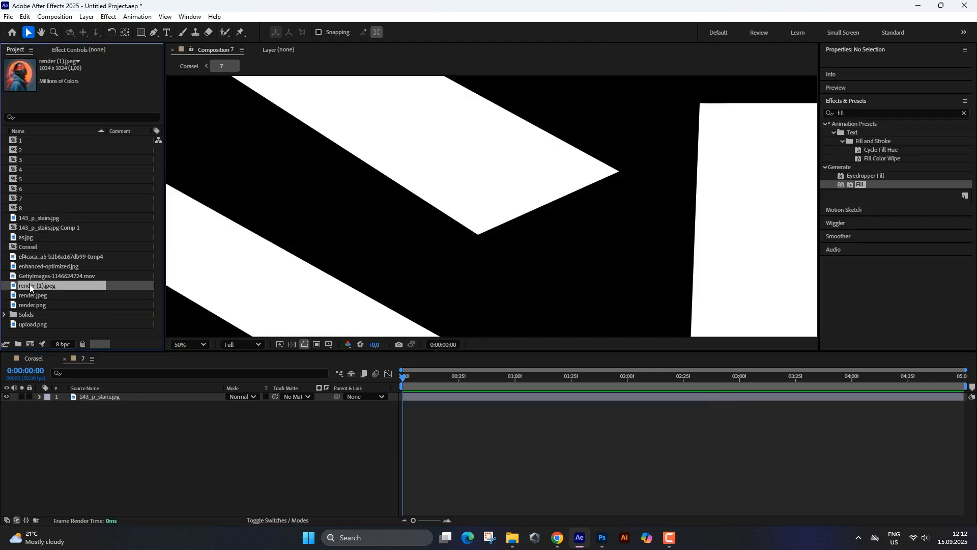
pyautogui.moveTo(29, 293); pyautogui.dragTo(82, 400)
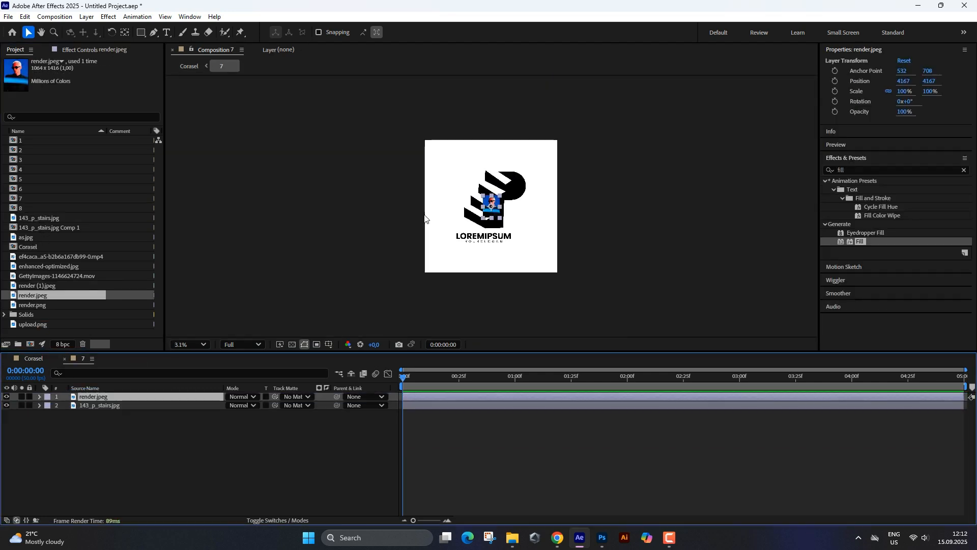
# Scale render.jpeg to about 804%, shift it down to about Y 5479 and return to Corasel.
pyautogui.moveTo(569, 211); pyautogui.dragTo(560, 211)
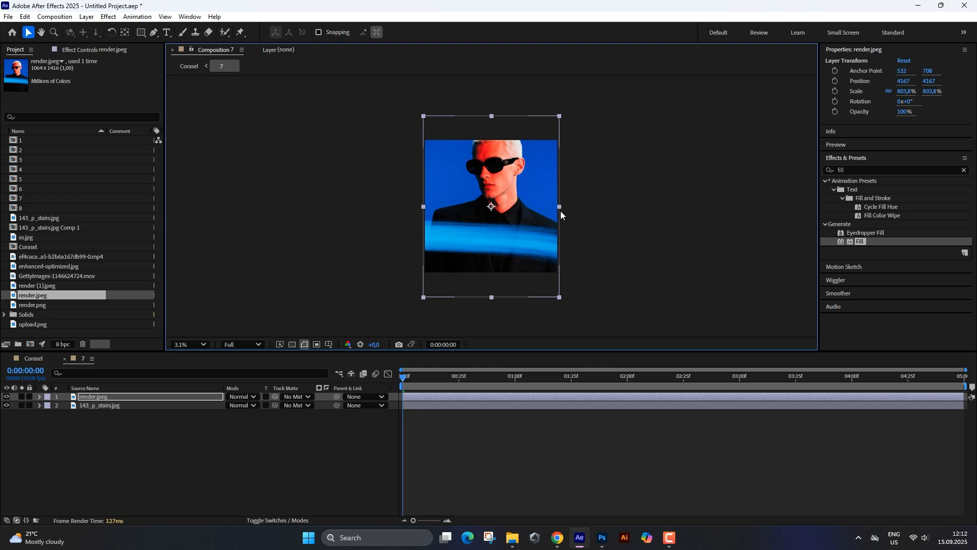
pyautogui.moveTo(495, 209); pyautogui.dragTo(496, 230)
pyautogui.click(64, 359)
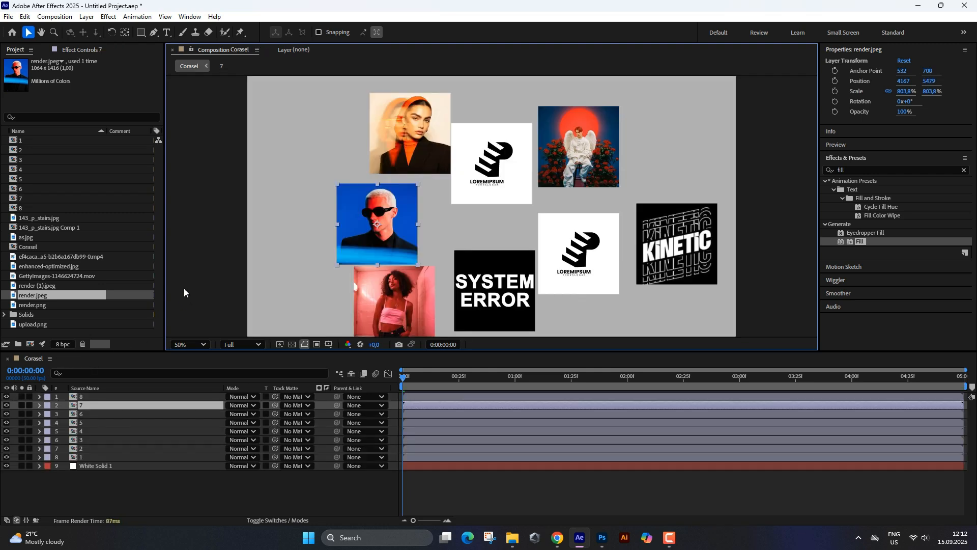
# Add upload.png above the logo in composition 8 and scale it up proportionally to match the frame width.
pyautogui.doubleClick(76, 396)
pyautogui.moveTo(39, 325); pyautogui.dragTo(133, 395)
pyautogui.scroll(-8, 428, 256)
pyautogui.moveTo(499, 206); pyautogui.dragTo(559, 205)
# Delete the 143_p_stairs.jpg layer from composition 8 and return to Corasel.
pyautogui.click(117, 406)
pyautogui.press('Delete')
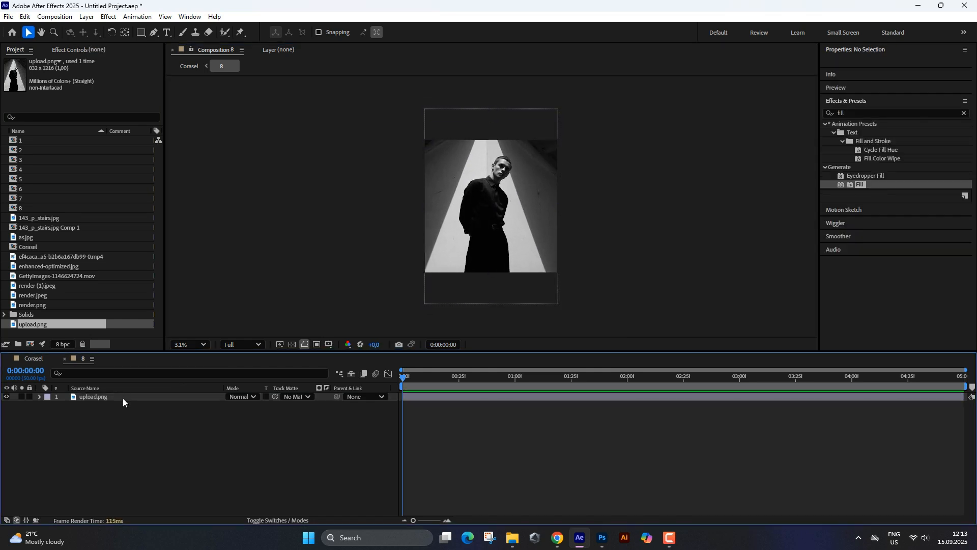
pyautogui.click(65, 359)
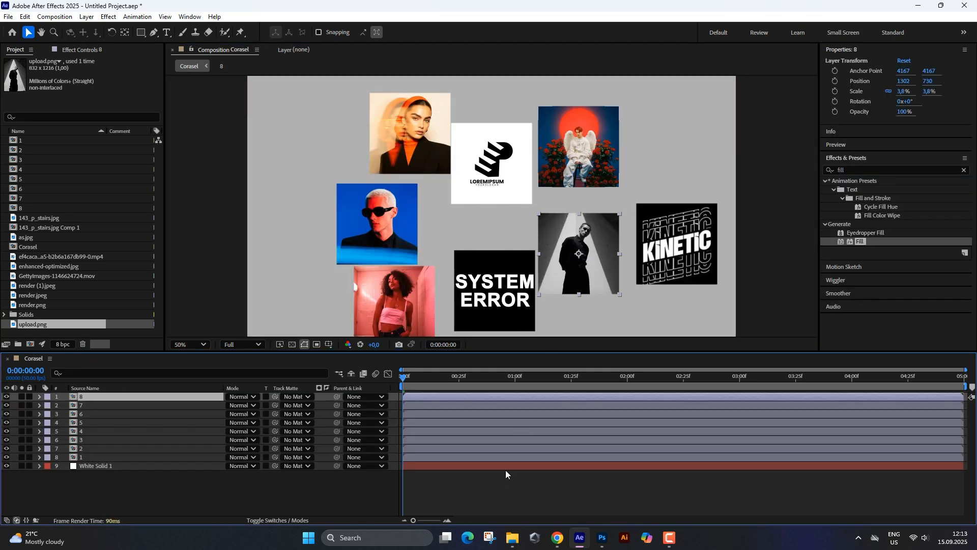
# Preview the Corasel composition with the new media in its placeholders.
pyautogui.click(506, 474)
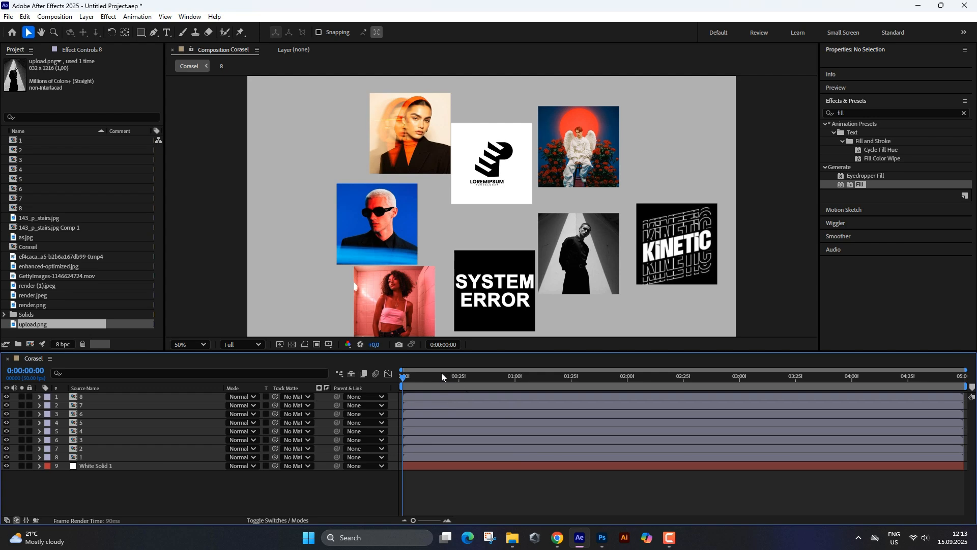
pyautogui.press('space')
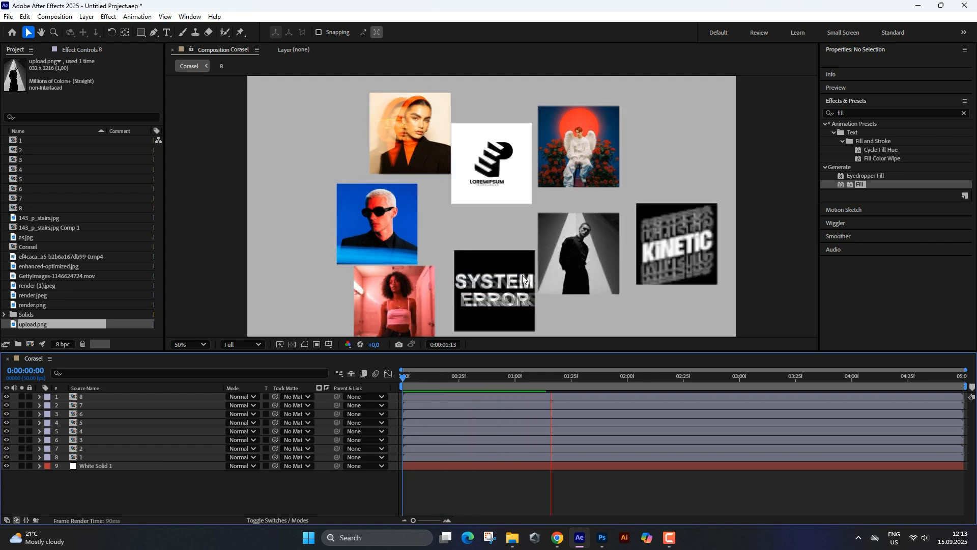
pyautogui.press(',')
pyautogui.press(',')
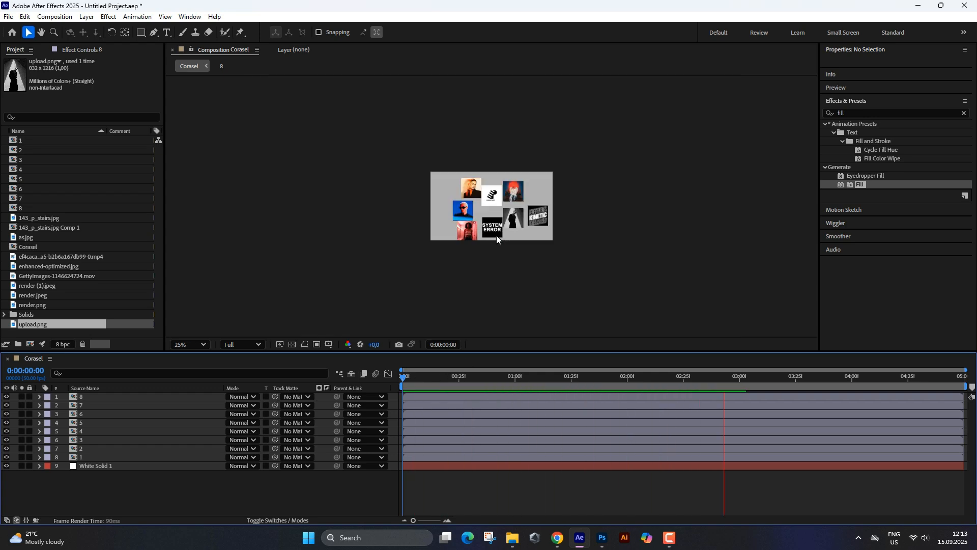
pyautogui.press('.')
pyautogui.press('.')
# Show the Align tools and center layer 8 horizontally and vertically in the composition.
pyautogui.click(190, 16)
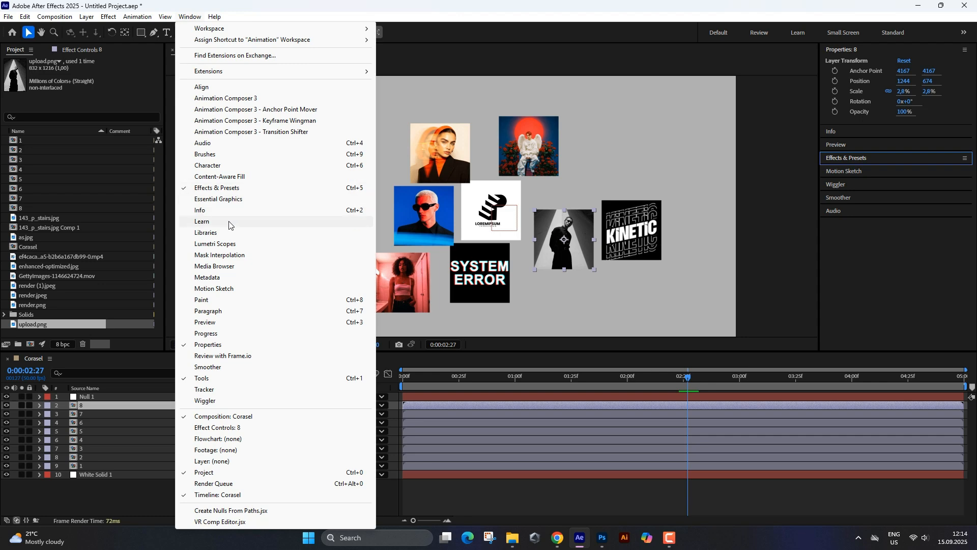
pyautogui.click(243, 88)
pyautogui.click(846, 258)
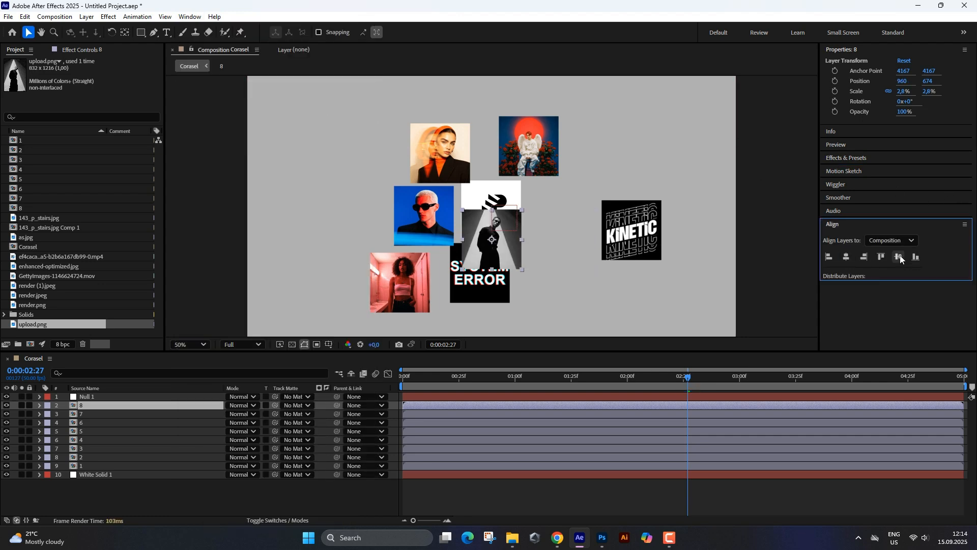
pyautogui.click(900, 257)
# Center layers 7 and 6 horizontally and vertically in the composition.
pyautogui.click(92, 415)
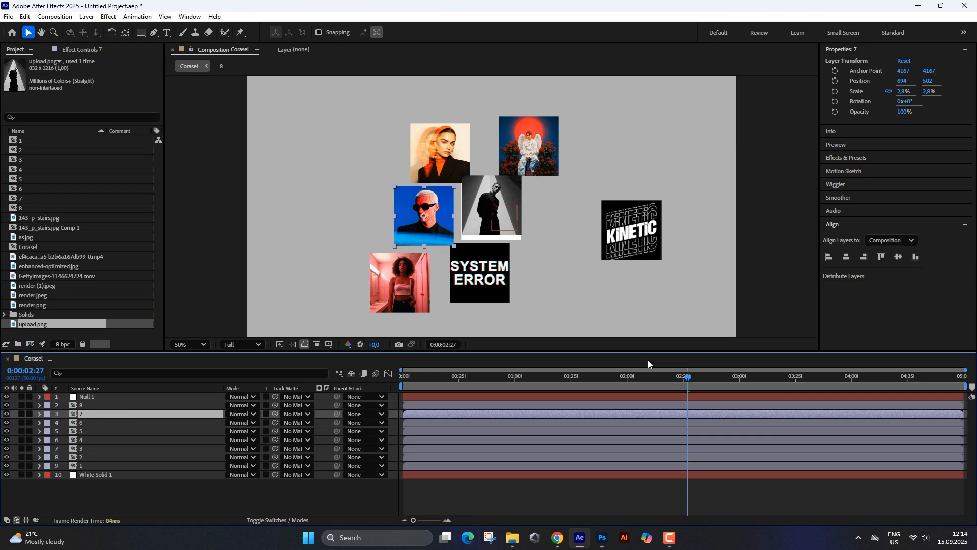
pyautogui.click(849, 257)
pyautogui.click(90, 423)
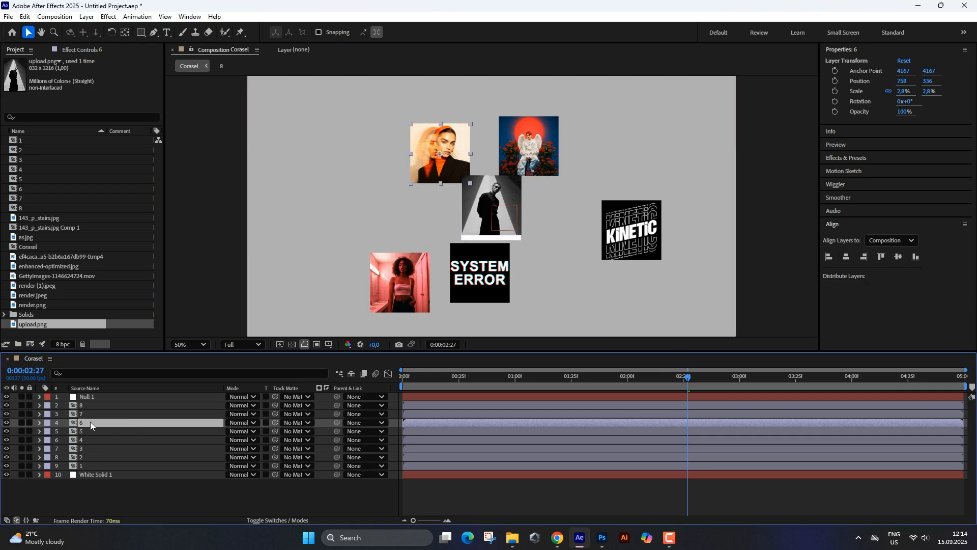
pyautogui.click(846, 258)
pyautogui.click(899, 256)
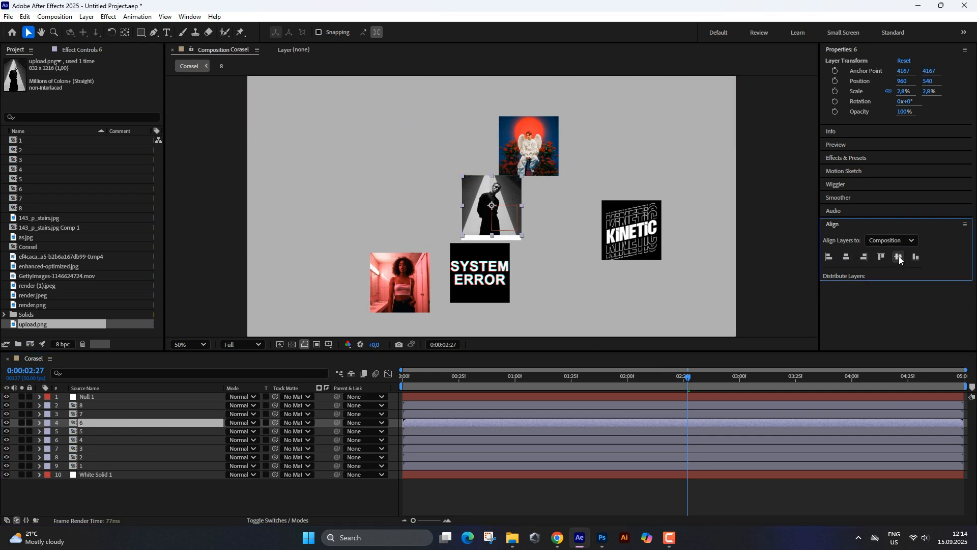
# Center layers 5 and 4 horizontally and vertically in the composition.
pyautogui.click(76, 431)
pyautogui.click(850, 257)
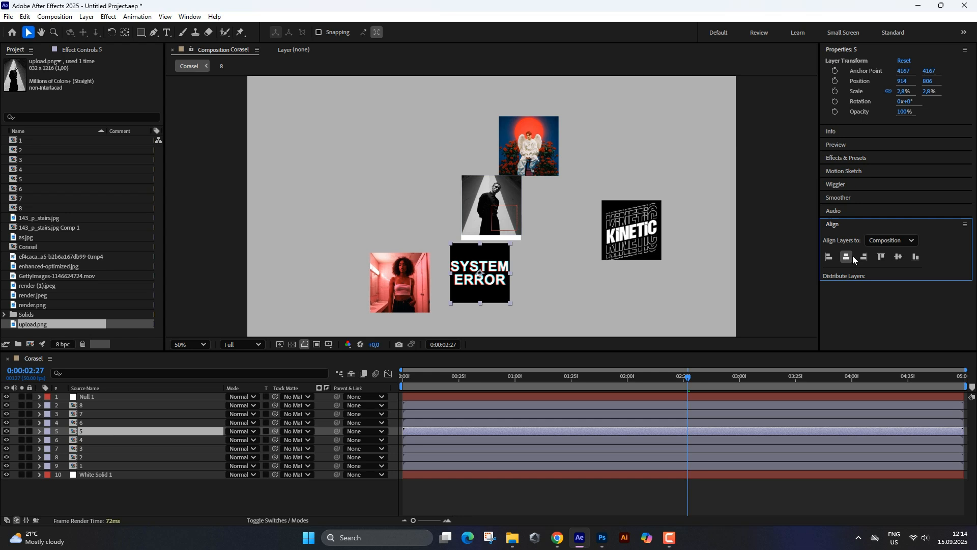
pyautogui.click(898, 257)
pyautogui.click(102, 440)
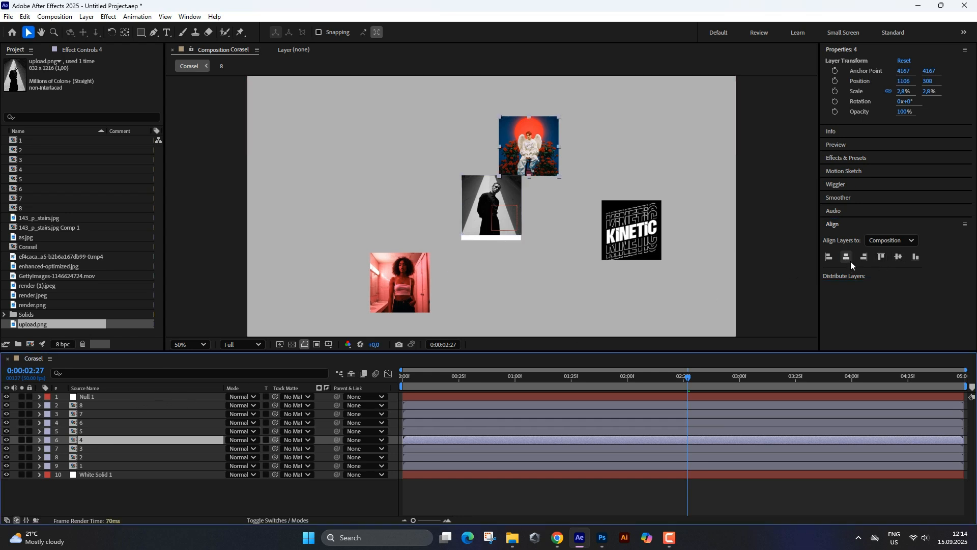
pyautogui.click(847, 257)
pyautogui.click(899, 257)
# Center layers 3, 2 and 1 horizontally and vertically in the composition.
pyautogui.click(76, 448)
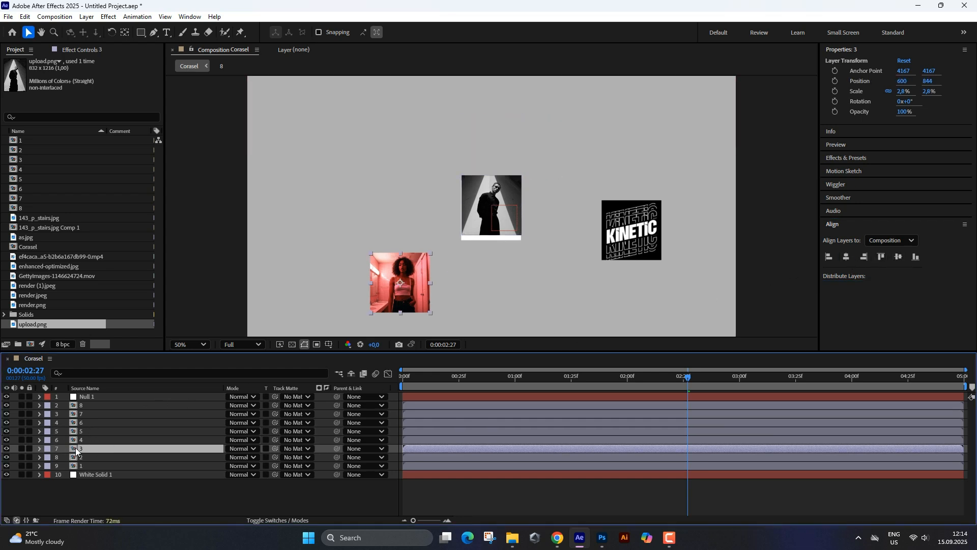
pyautogui.click(848, 257)
pyautogui.click(899, 257)
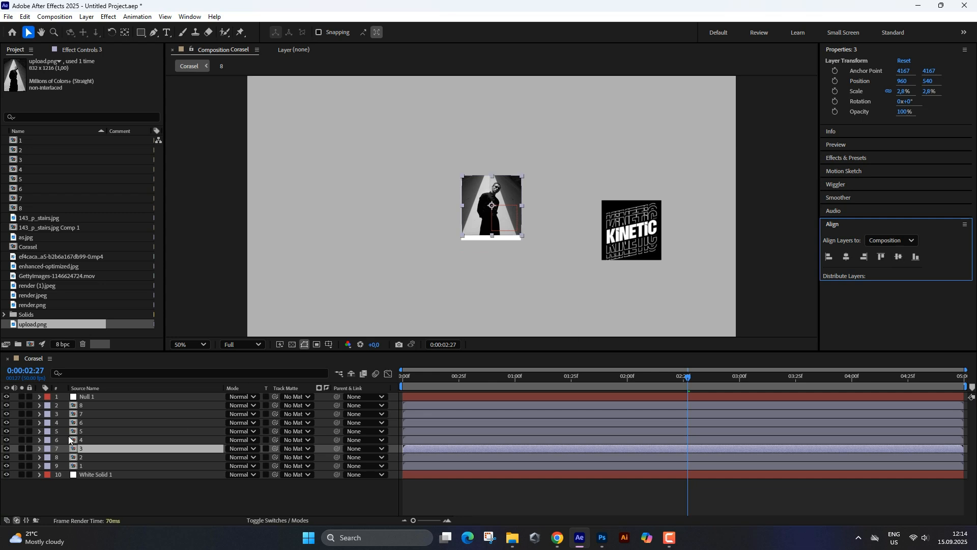
pyautogui.click(97, 457)
pyautogui.click(848, 256)
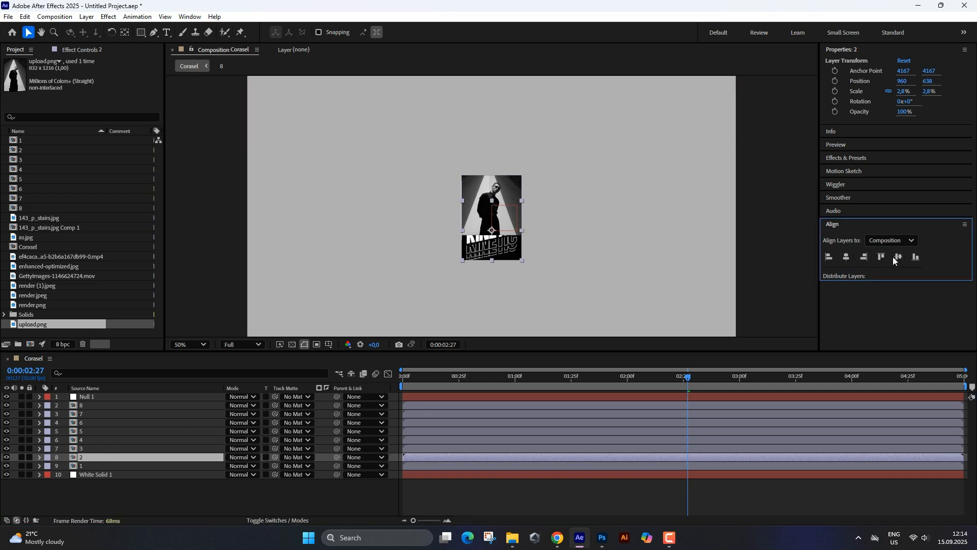
pyautogui.click(899, 257)
pyautogui.click(142, 465)
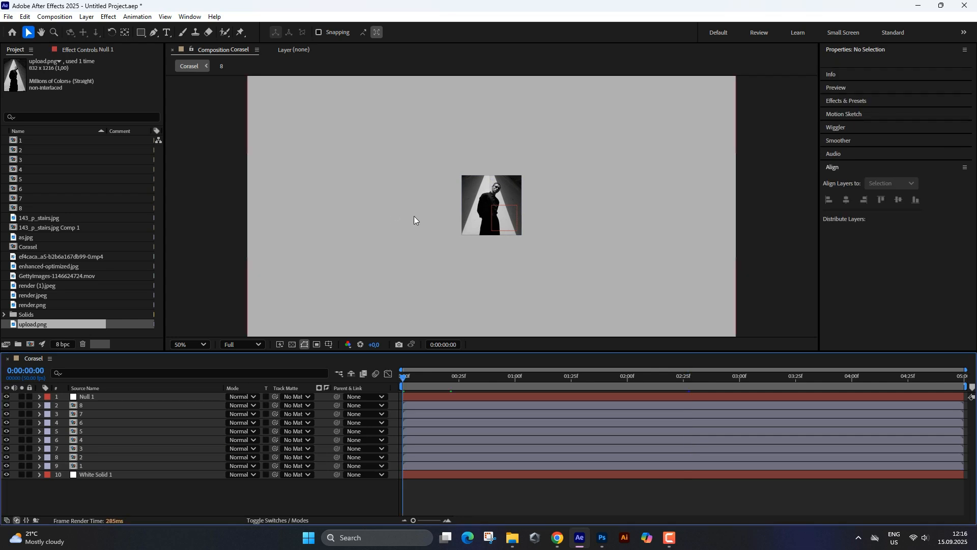
# Show the rulers and place two vertical and two horizontal guides along the edges of the centered image.
pyautogui.hotkey('ctrl', 'r')
pyautogui.moveTo(168, 140); pyautogui.dragTo(525, 209)
pyautogui.moveTo(505, 78); pyautogui.dragTo(504, 178)
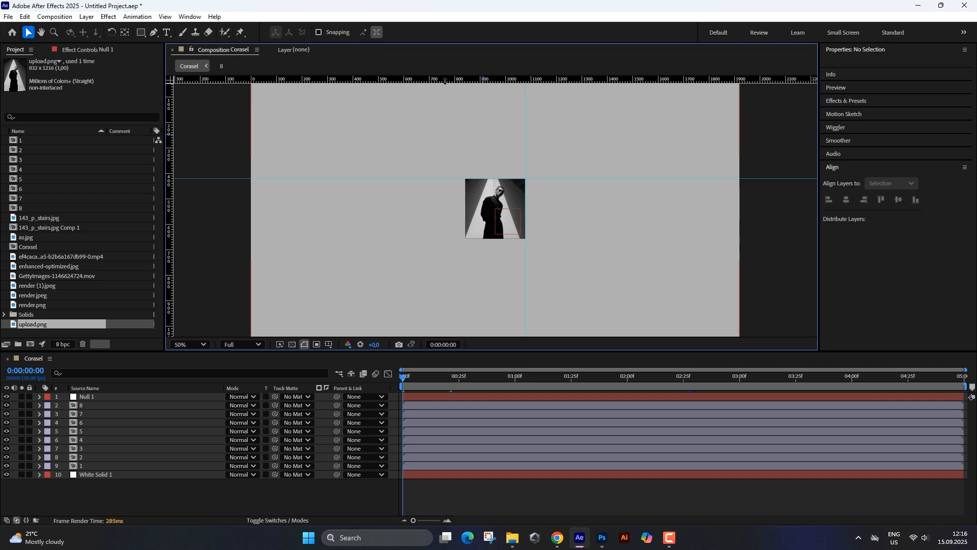
pyautogui.moveTo(445, 81); pyautogui.dragTo(445, 239)
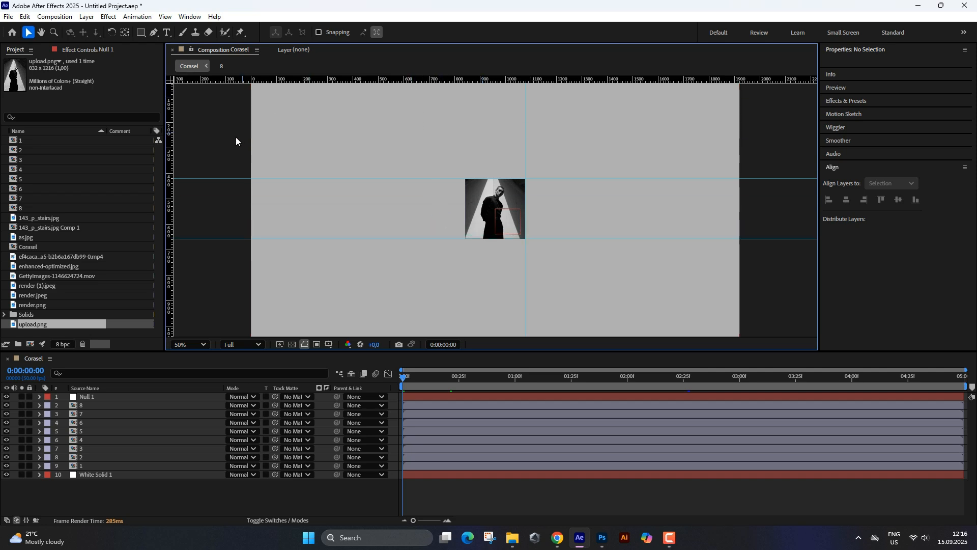
pyautogui.moveTo(420, 199); pyautogui.dragTo(466, 201)
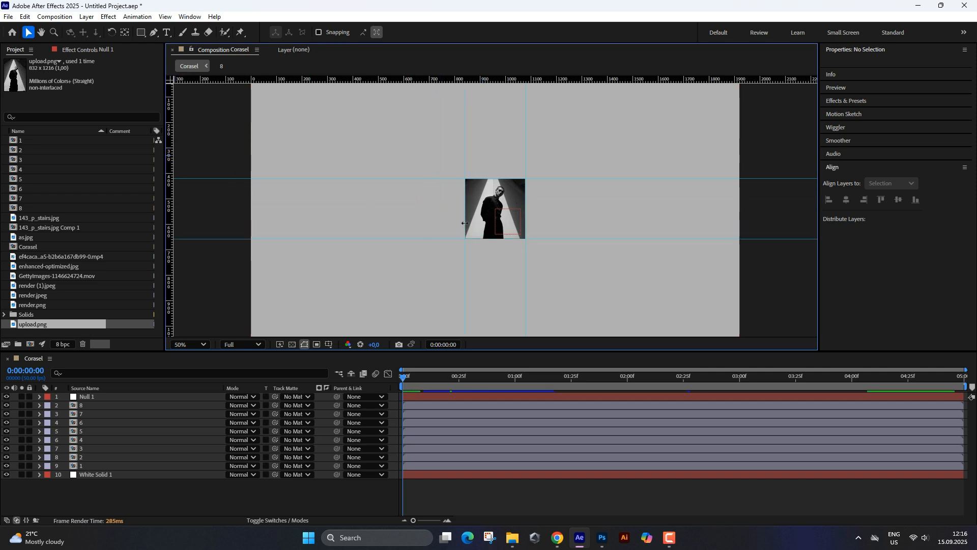
# Move layers 1 to 8 together to about X 1195 so their left edge meets the right vertical guide.
pyautogui.click(159, 408)
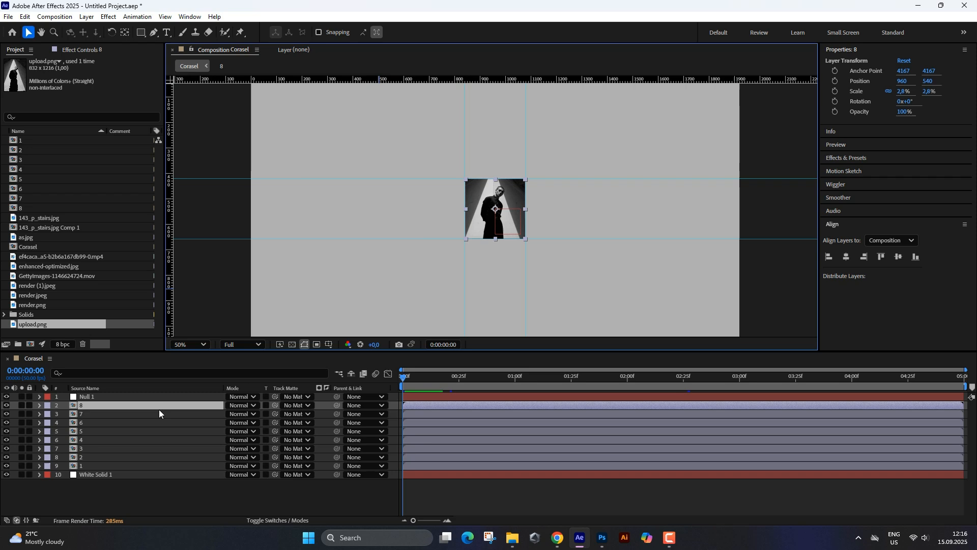
pyautogui.keyDown('shift'); pyautogui.click(88, 463); pyautogui.keyUp('shift')
pyautogui.moveTo(505, 220); pyautogui.dragTo(553, 222)
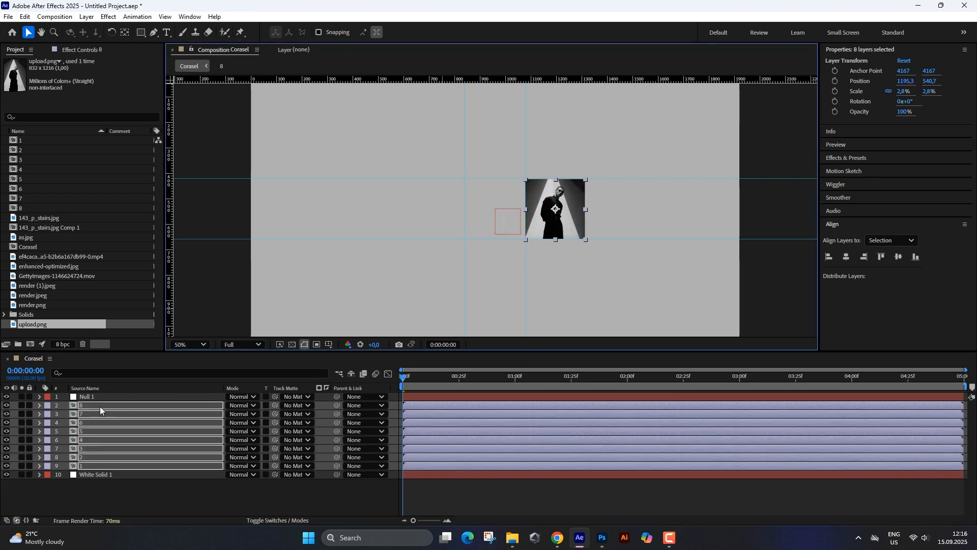
# Parent layer 8 to Null 1 and set the null's rotation to 45°.
pyautogui.click(87, 397)
pyautogui.click(85, 405)
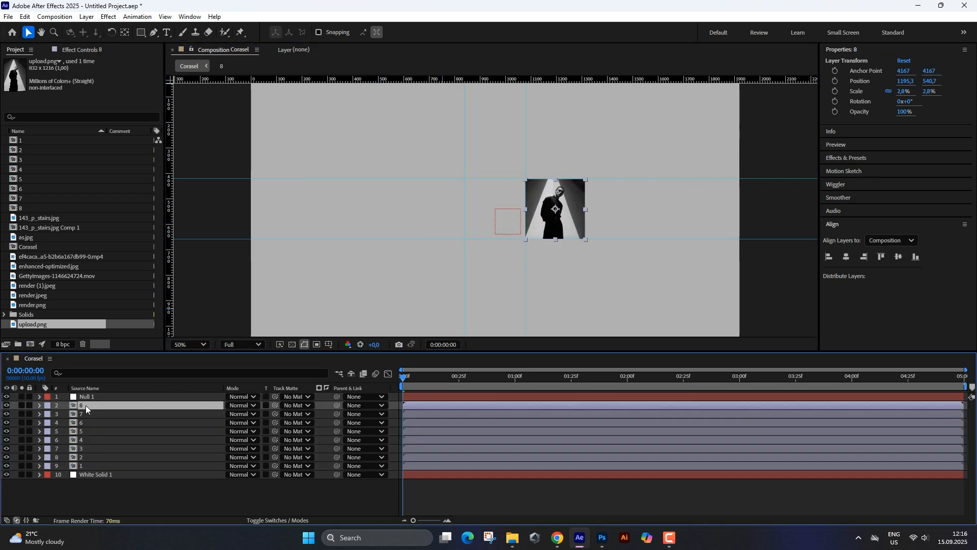
pyautogui.click(118, 397)
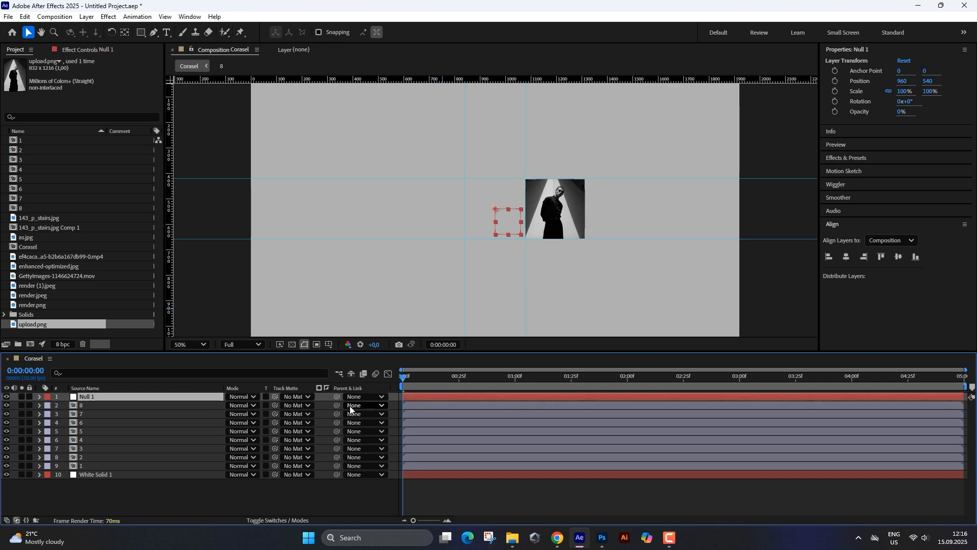
pyautogui.moveTo(337, 405); pyautogui.dragTo(148, 398)
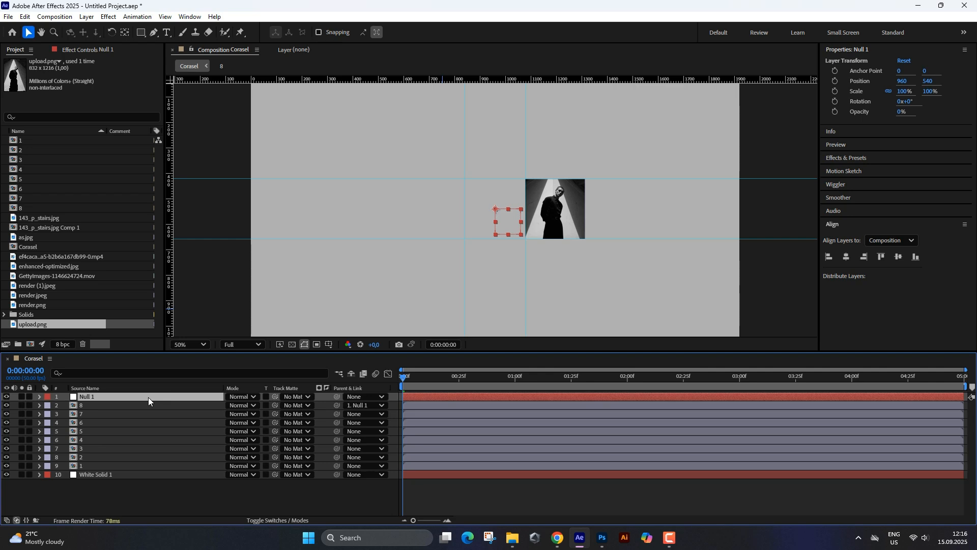
pyautogui.press('r')
pyautogui.click(237, 406)
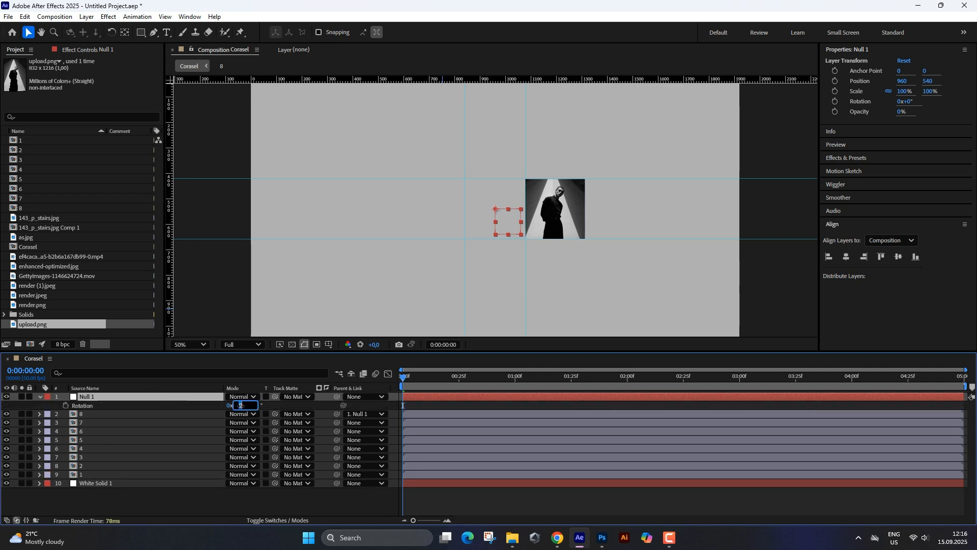
pyautogui.write('45')
pyautogui.click(159, 501)
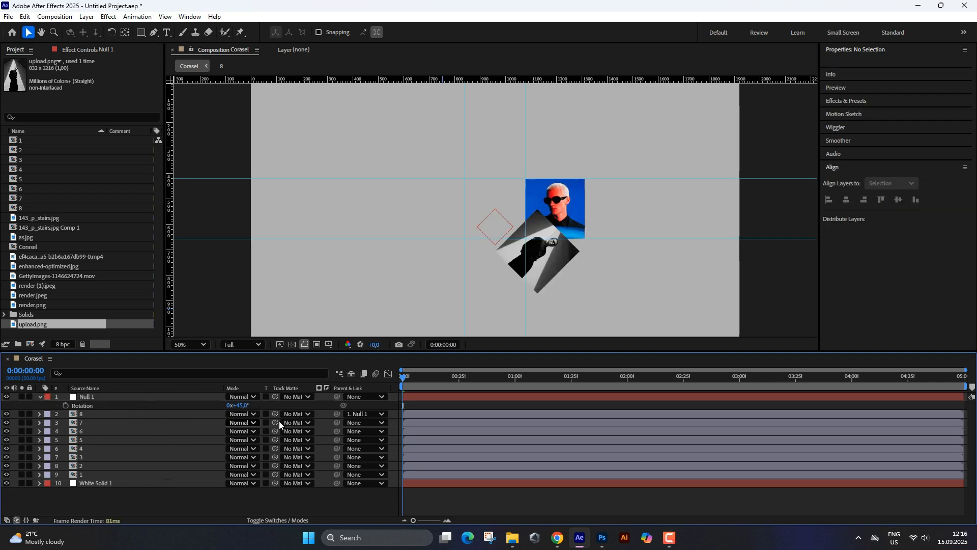
# Parent layer 7 to Null 1 and add 45° to the null's rotation, making it 90°.
pyautogui.moveTo(328, 425); pyautogui.dragTo(100, 398)
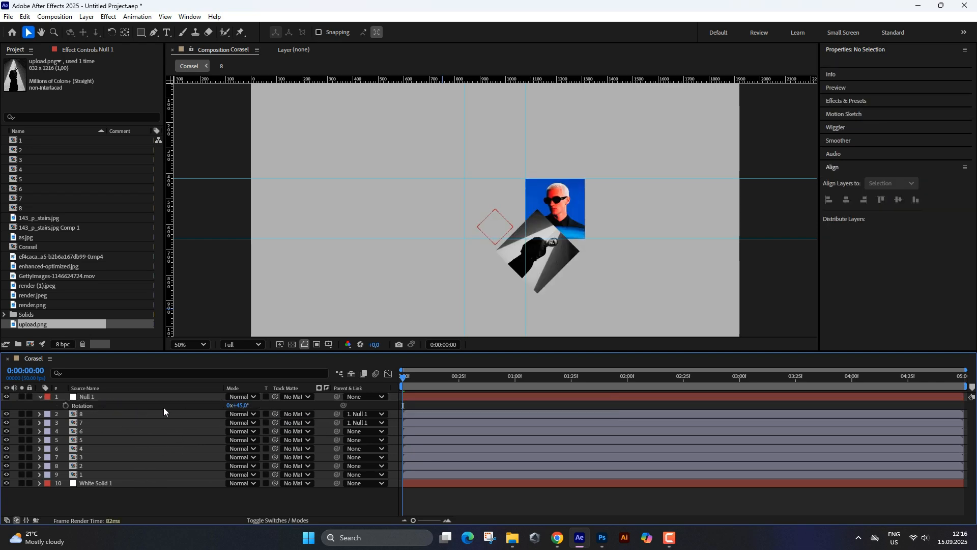
pyautogui.click(244, 405)
pyautogui.click(251, 405)
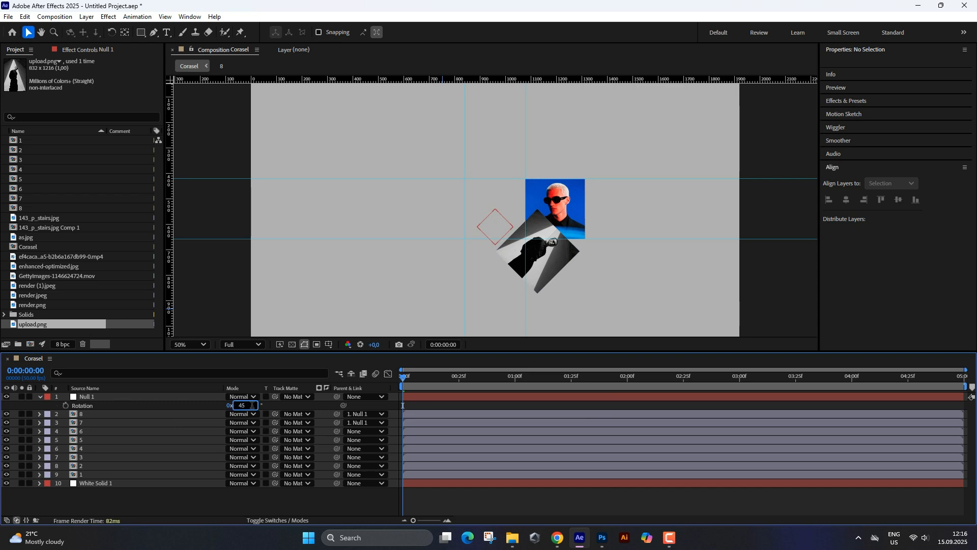
pyautogui.write('+45')
pyautogui.click(189, 504)
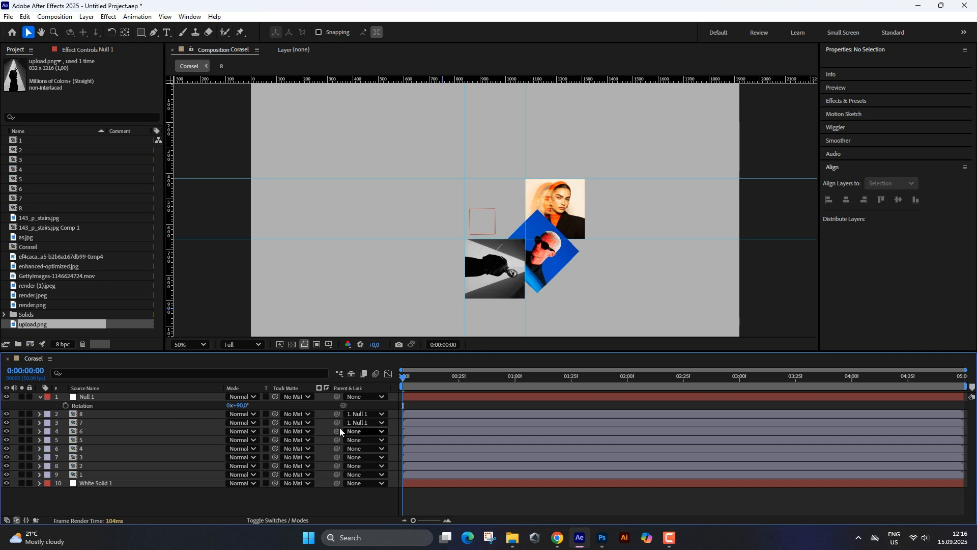
# Parent layer 6 to Null 1 and add 45° to the null's rotation, making it 135°.
pyautogui.moveTo(337, 432); pyautogui.dragTo(101, 397)
pyautogui.click(242, 406)
pyautogui.write('+45')
pyautogui.click(198, 498)
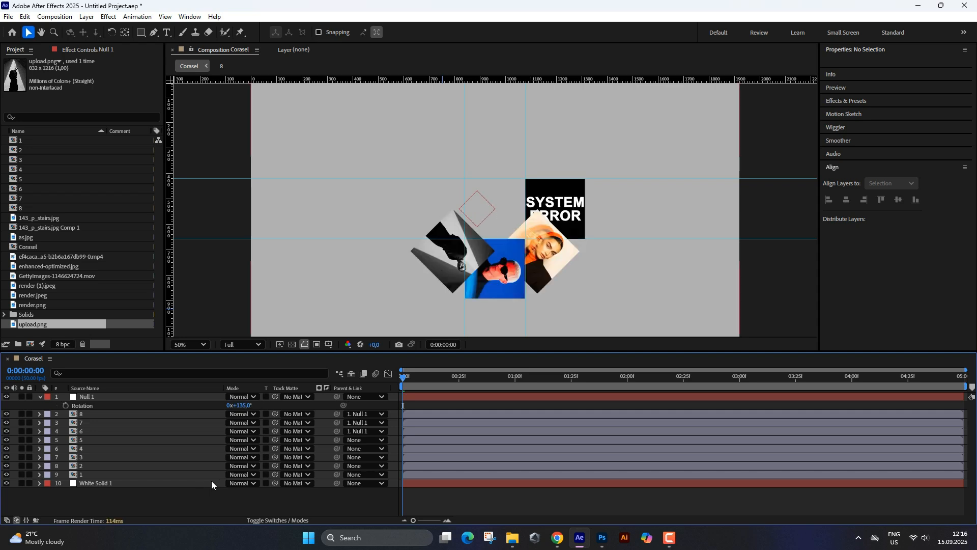
# Parent layer 5 to Null 1 and add 45° to the null's rotation, making it 180°.
pyautogui.moveTo(338, 440); pyautogui.dragTo(122, 397)
pyautogui.click(249, 407)
pyautogui.click(252, 404)
pyautogui.write('+45')
pyautogui.click(164, 507)
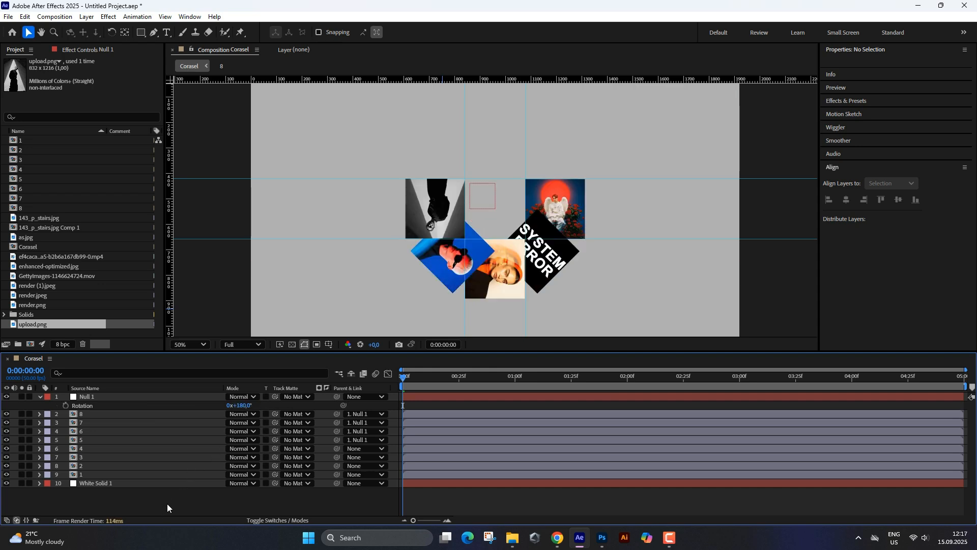
# Parent layer 4 to Null 1 and add 45° to the null's rotation, making it 225°.
pyautogui.click(115, 396)
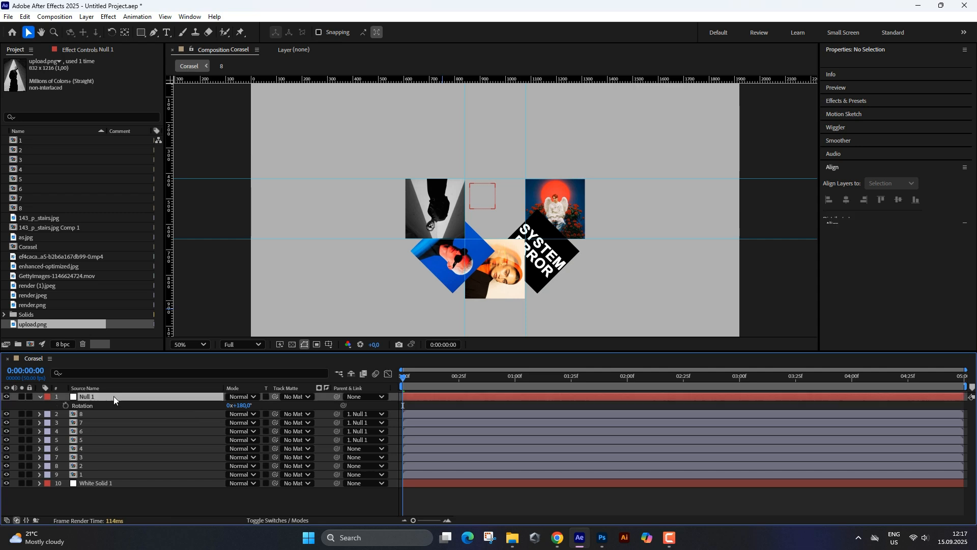
pyautogui.moveTo(336, 453); pyautogui.dragTo(112, 398)
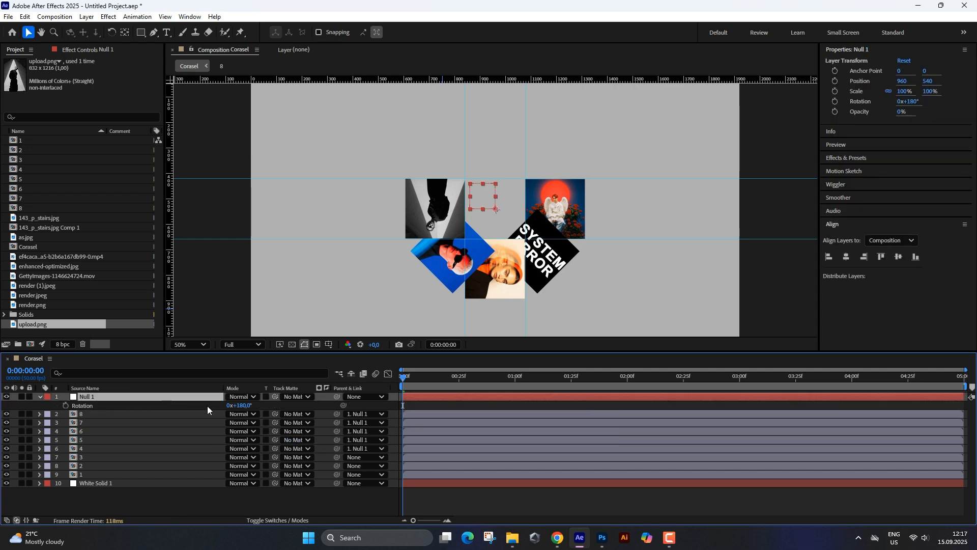
pyautogui.click(253, 406)
pyautogui.write('+45')
pyautogui.click(193, 502)
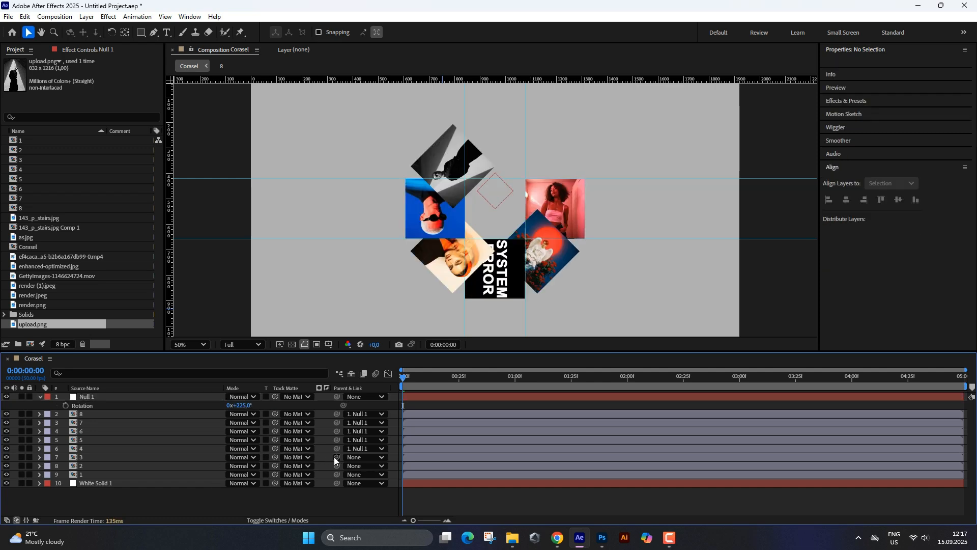
# Parent layer 3 to Null 1 and add 45° to the null's rotation, making it 270°.
pyautogui.moveTo(334, 457); pyautogui.dragTo(85, 405)
pyautogui.click(250, 406)
pyautogui.click(252, 406)
pyautogui.write('+45')
pyautogui.press('Return')
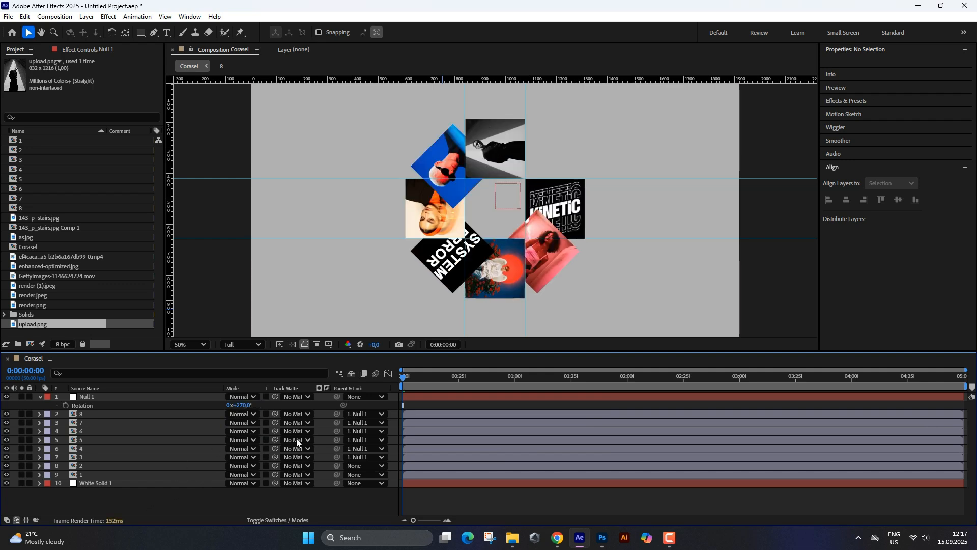
# Parent layer 2 to Null 1 and add 45° to the null's rotation, making it 315°.
pyautogui.moveTo(334, 466); pyautogui.dragTo(112, 402)
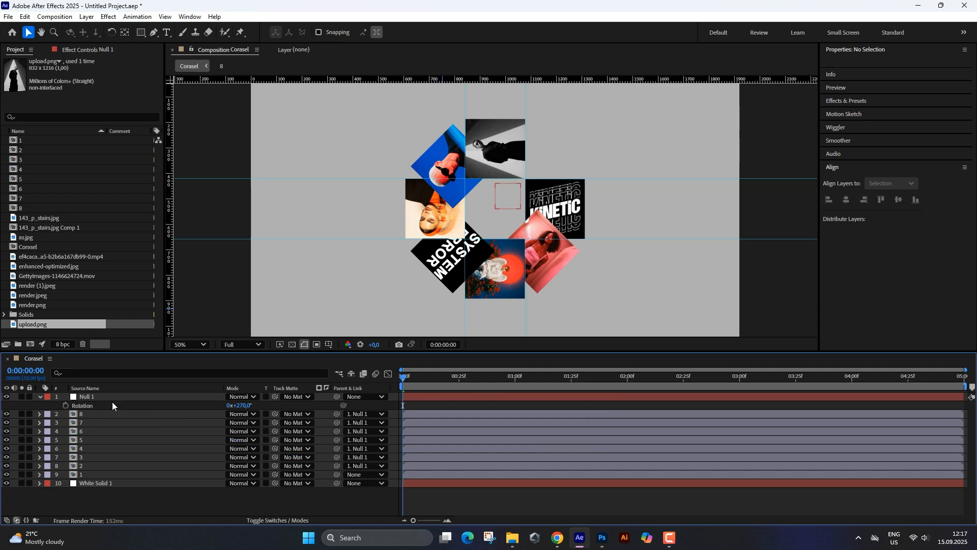
pyautogui.click(244, 405)
pyautogui.click(251, 405)
pyautogui.write('+45')
pyautogui.press('Return')
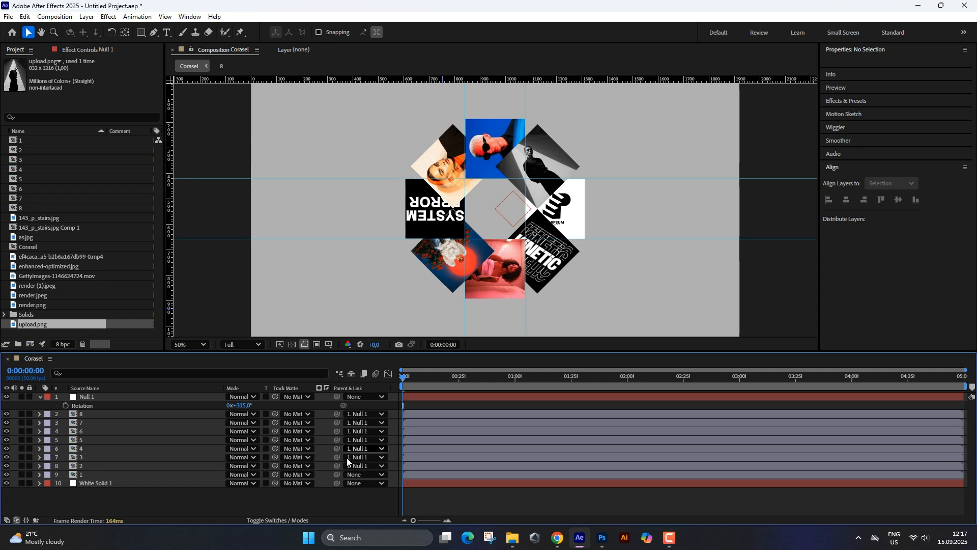
# Parent layer 1 to Null 1 and add 45° to the null's rotation, completing one full revolution.
pyautogui.moveTo(337, 475); pyautogui.dragTo(84, 397)
pyautogui.click(248, 405)
pyautogui.write('45')
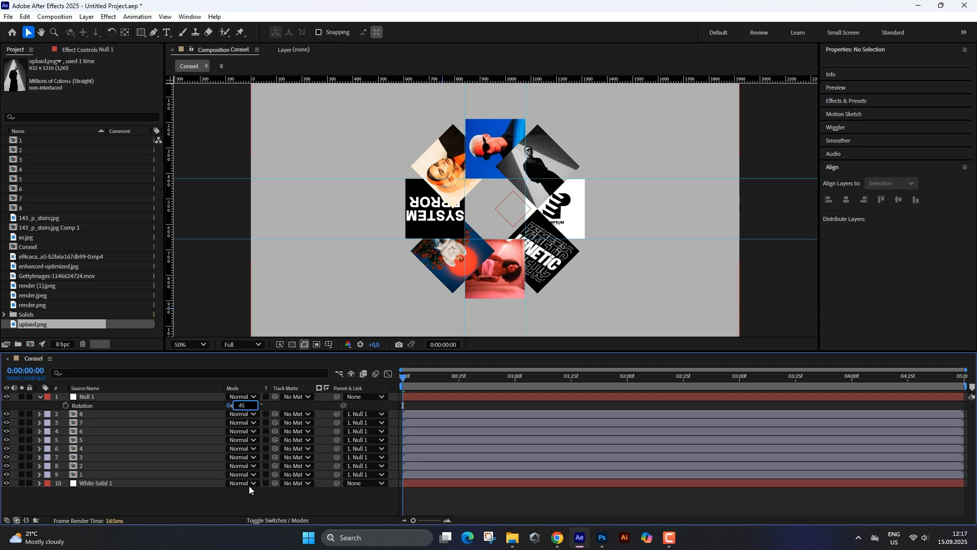
pyautogui.hotkey('ctrl', 'z')
pyautogui.click(251, 405)
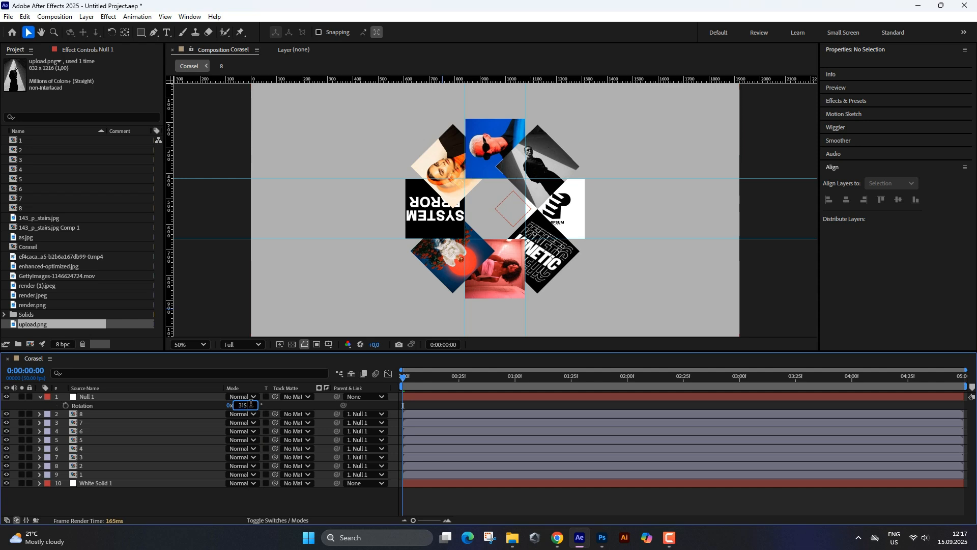
pyautogui.write('-')
pyautogui.write('45')
pyautogui.click(214, 505)
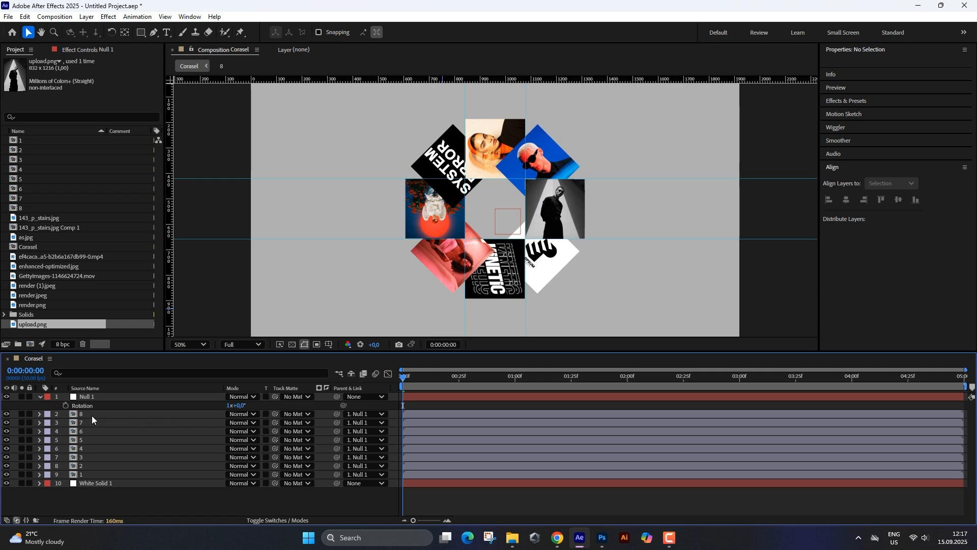
# Keyframe Null 1's rotation from 0° at 0:00 to one full revolution at 2 seconds, and preview the spin from the start.
pyautogui.click(98, 398)
pyautogui.click(65, 405)
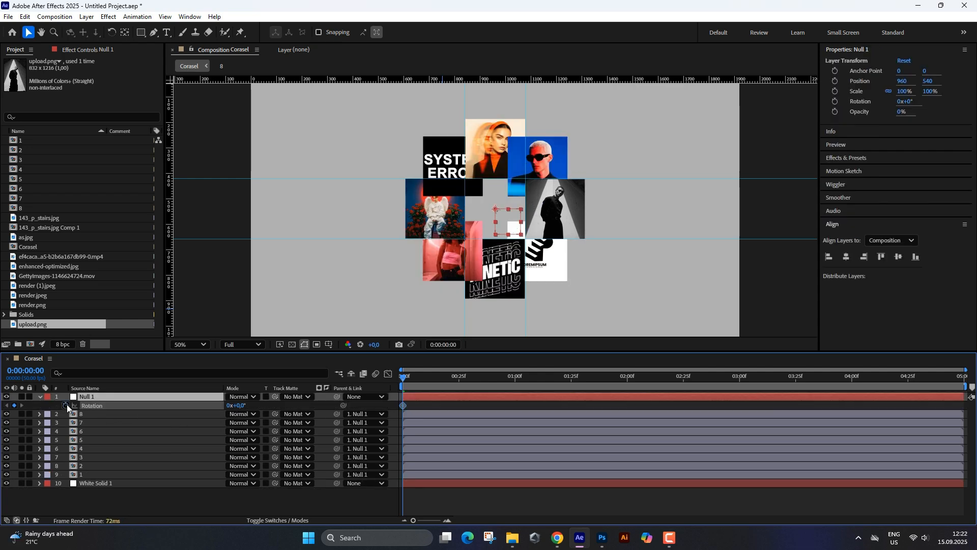
pyautogui.moveTo(582, 377); pyautogui.dragTo(628, 384)
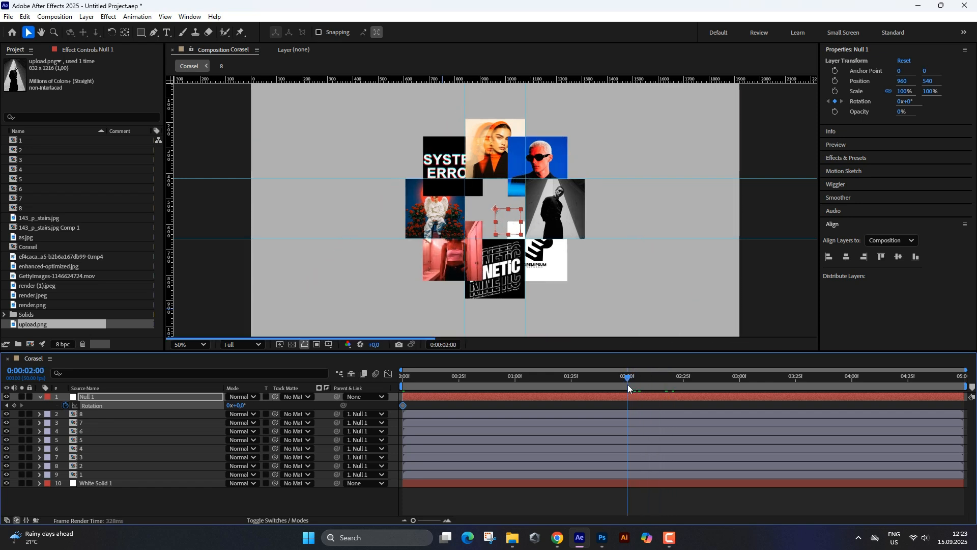
pyautogui.click(228, 408)
pyautogui.write('1')
pyautogui.press('Return')
pyautogui.click(485, 403)
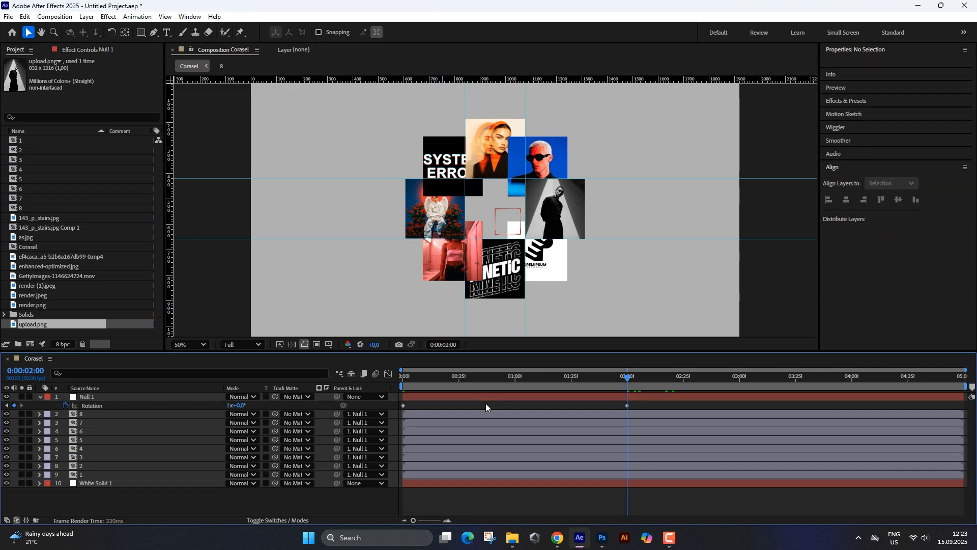
pyautogui.moveTo(624, 380); pyautogui.dragTo(346, 384)
pyautogui.press('space')
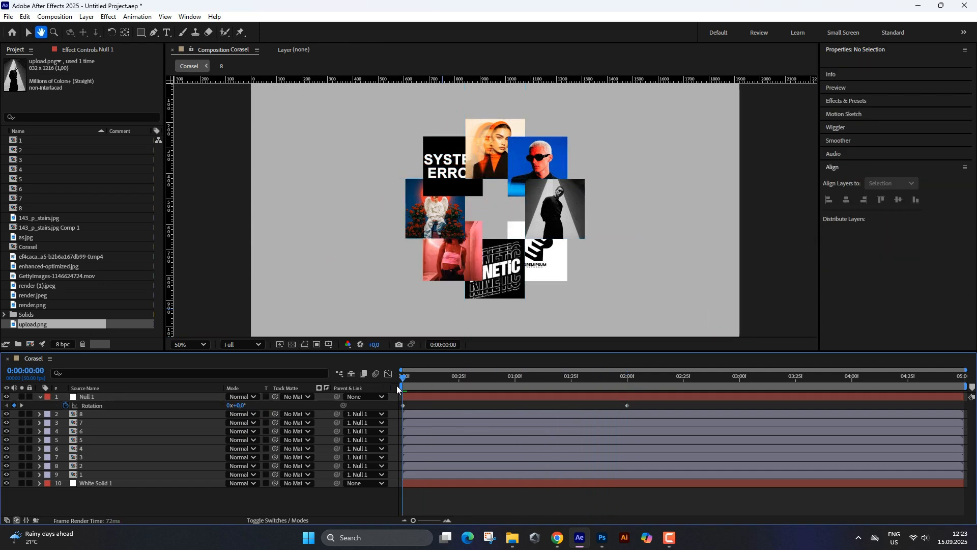
pyautogui.press('space')
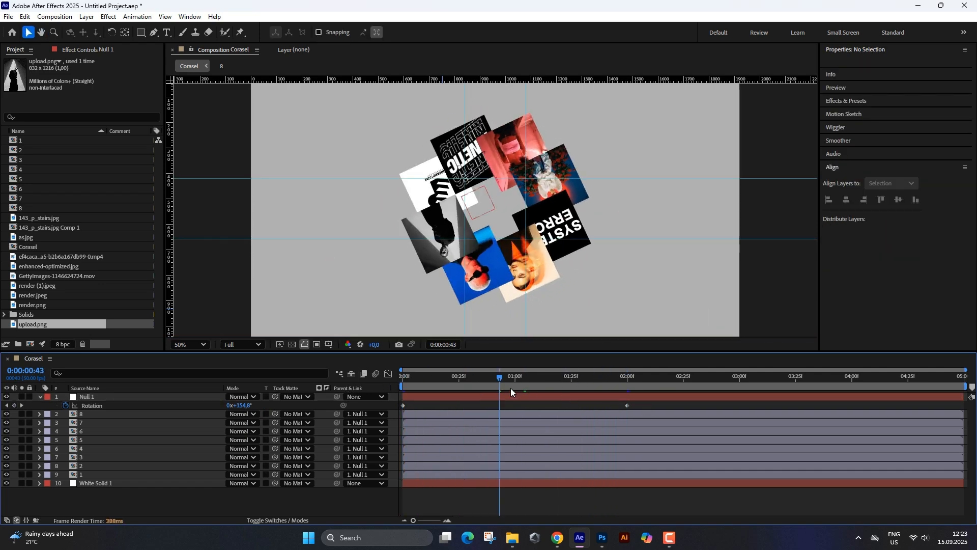
pyautogui.moveTo(501, 379); pyautogui.dragTo(352, 387)
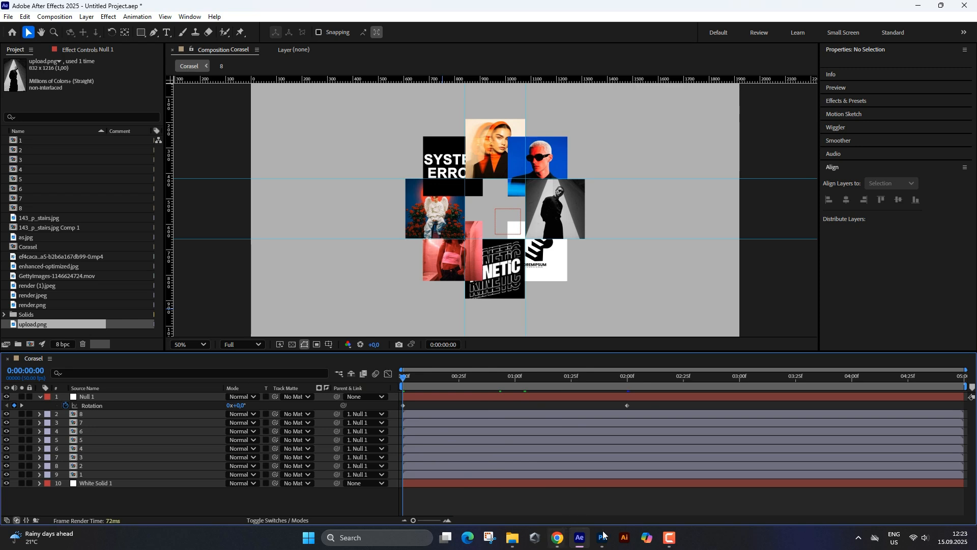
# Apply Easy Ease to both rotation keyframes of Null 1.
pyautogui.moveTo(659, 407); pyautogui.dragTo(394, 415)
pyautogui.rightClick(405, 407)
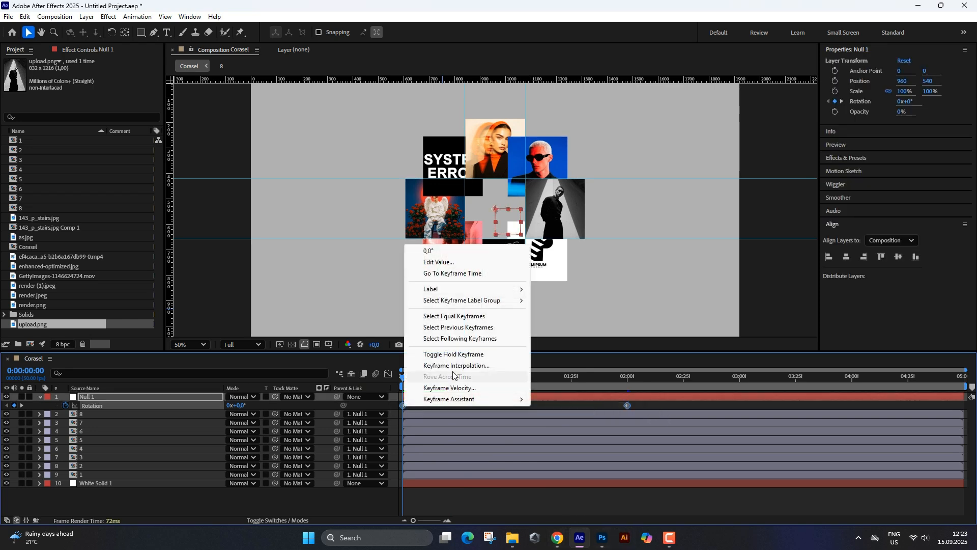
pyautogui.moveTo(515, 400)
pyautogui.click(558, 433)
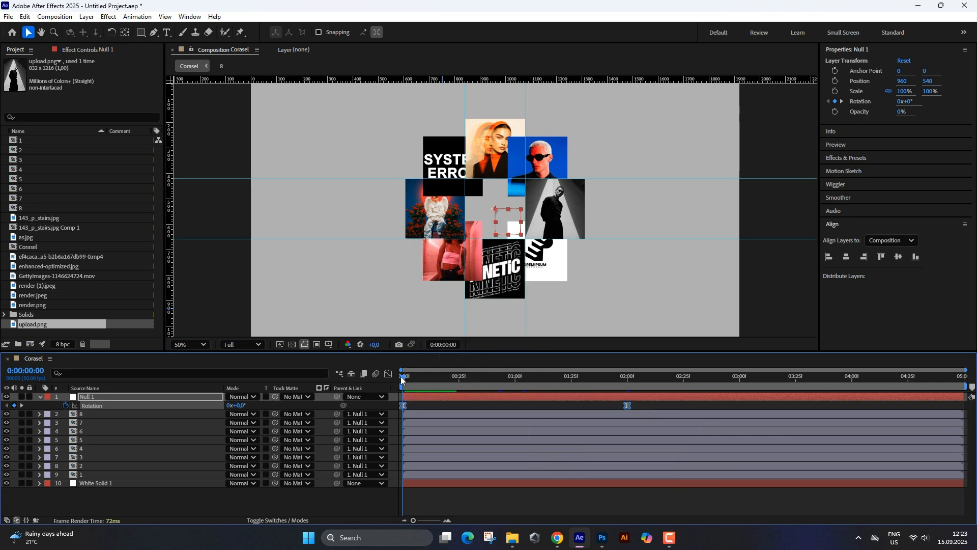
# Reshape Null 1's rotation speed graph into a sharp peak at about 1 second by lengthening both easing handles, and preview the animation.
pyautogui.click(389, 375)
pyautogui.click(627, 492)
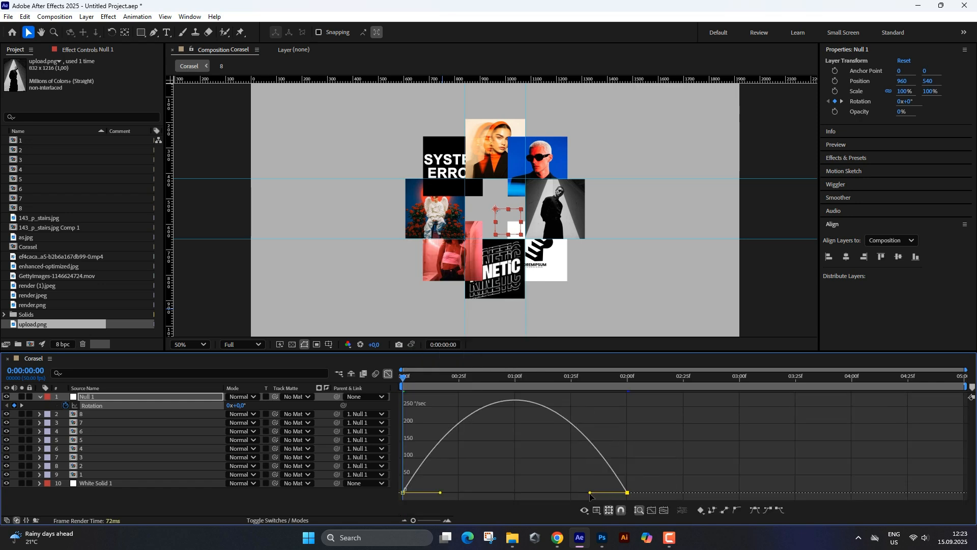
pyautogui.moveTo(589, 493); pyautogui.dragTo(536, 496)
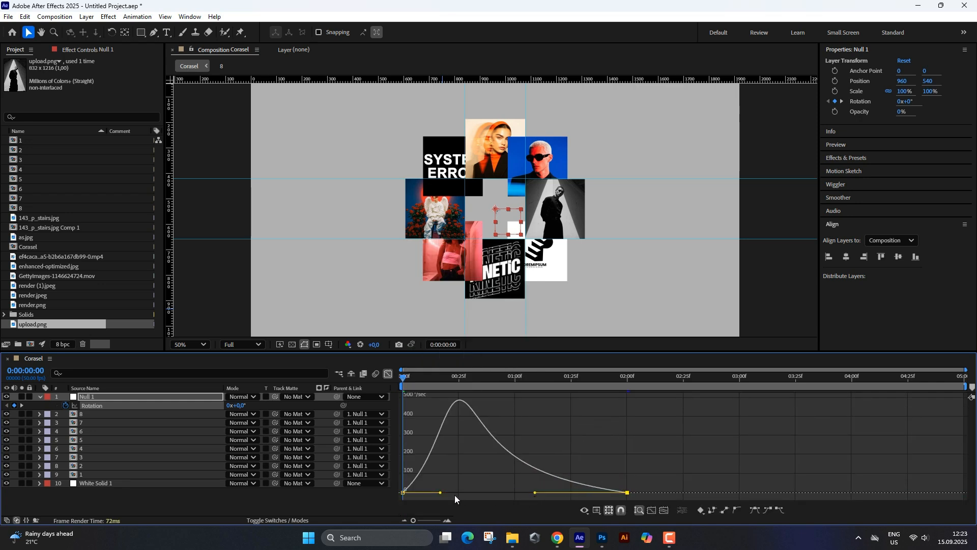
pyautogui.moveTo(441, 494); pyautogui.dragTo(495, 493)
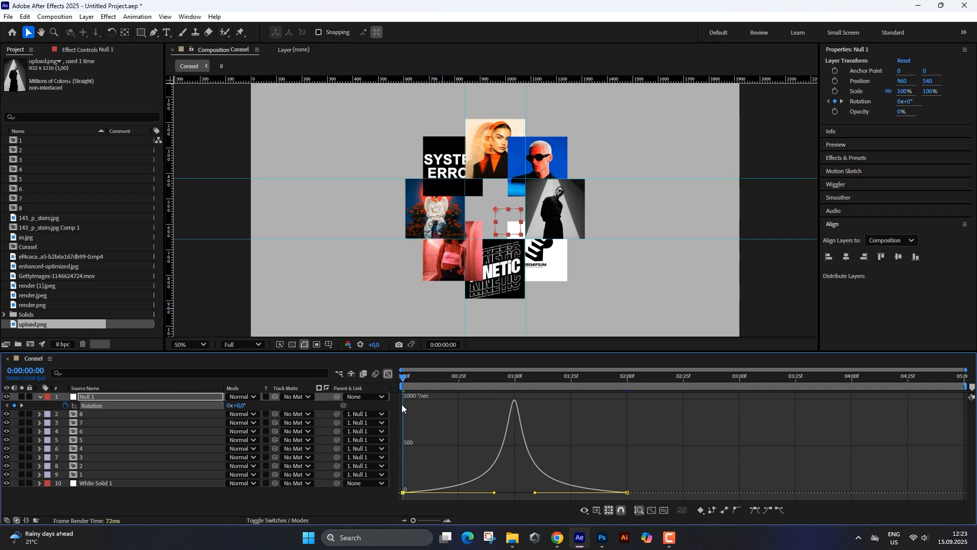
pyautogui.click(390, 378)
pyautogui.press('space')
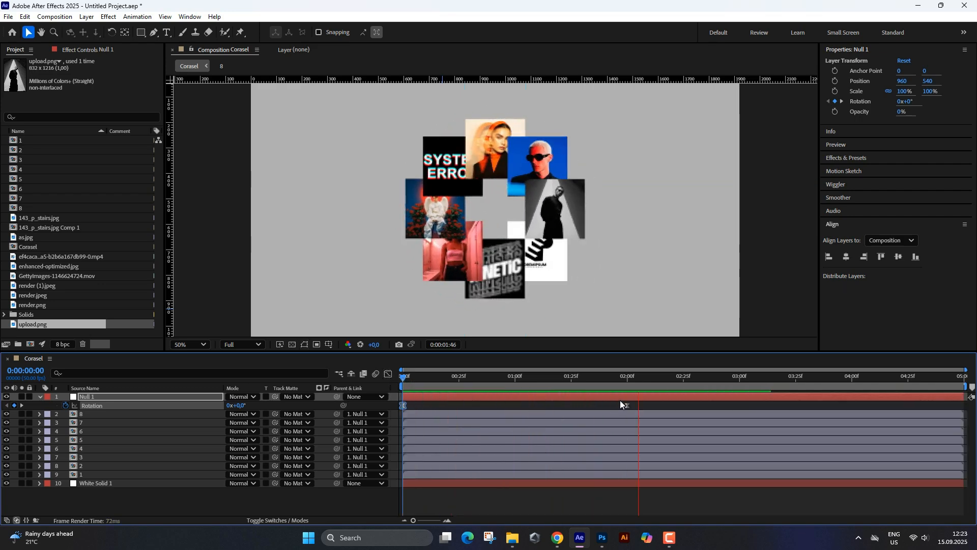
pyautogui.press('space')
pyautogui.moveTo(628, 378); pyautogui.dragTo(346, 387)
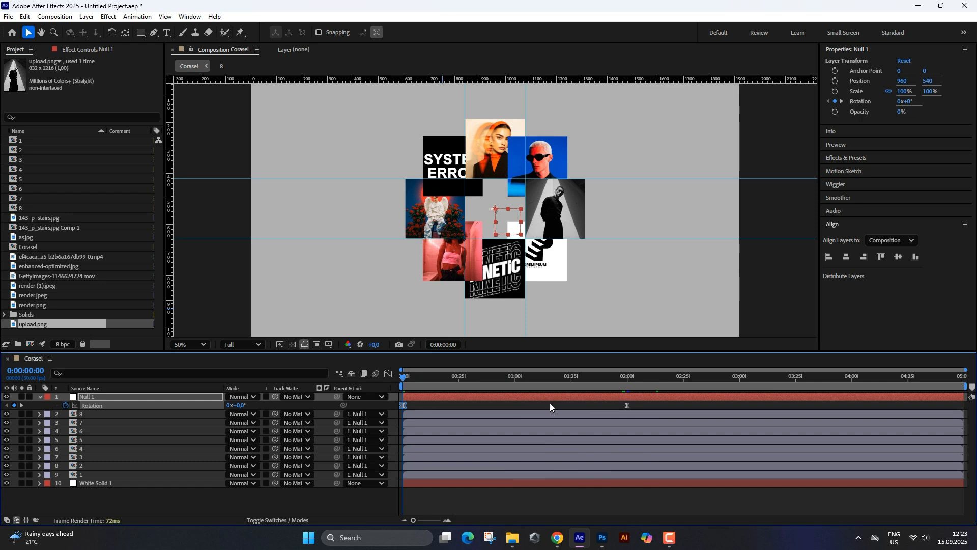
# Copy Null 1's two rotation keyframes and paste them onto layer 8's rotation, starting at 0:00.
pyautogui.moveTo(646, 404); pyautogui.dragTo(389, 411)
pyautogui.click(74, 415)
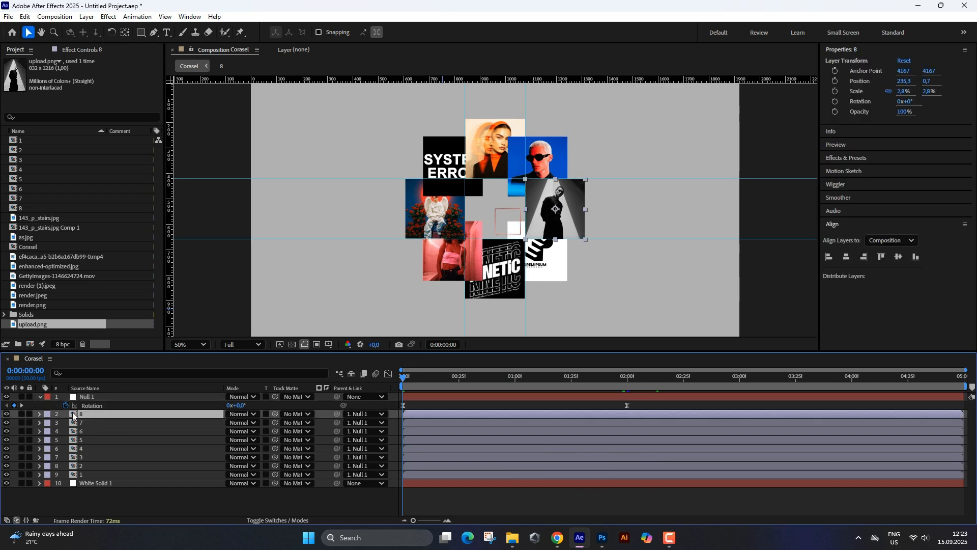
pyautogui.press('r')
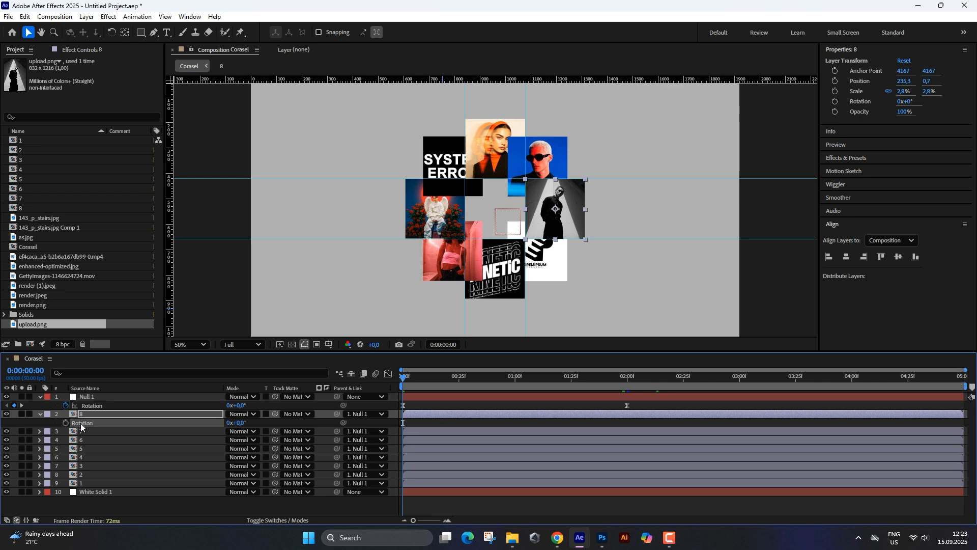
pyautogui.click(416, 422)
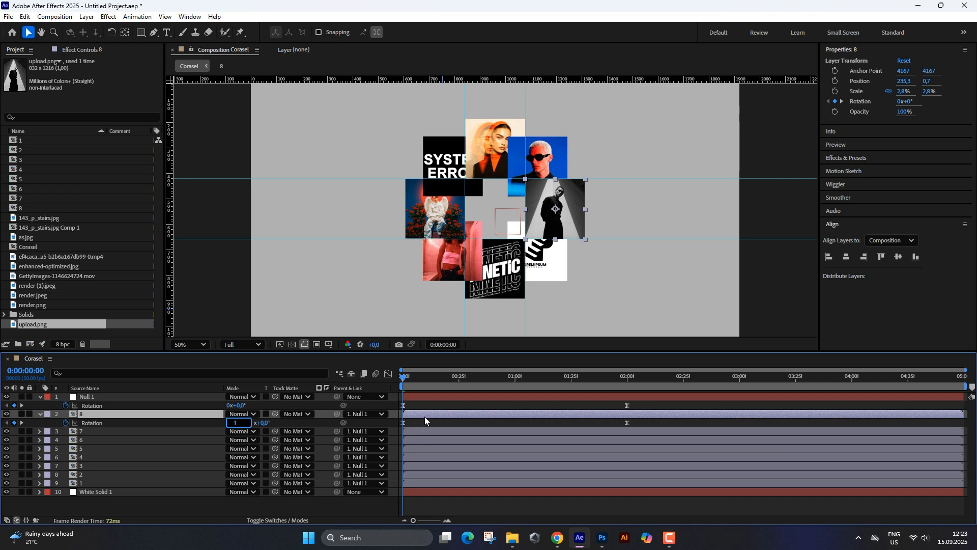
# Counter-rotate layer 8 from one full revolution at 0:00 to 0° at 2 seconds, and preview the result from the start.
pyautogui.write('-1')
pyautogui.press('Return')
pyautogui.press('space')
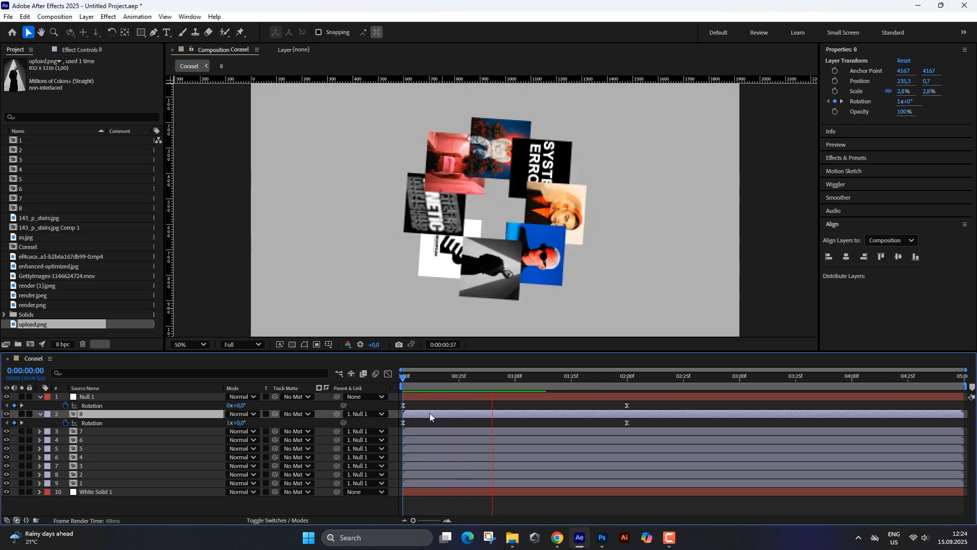
pyautogui.press('space')
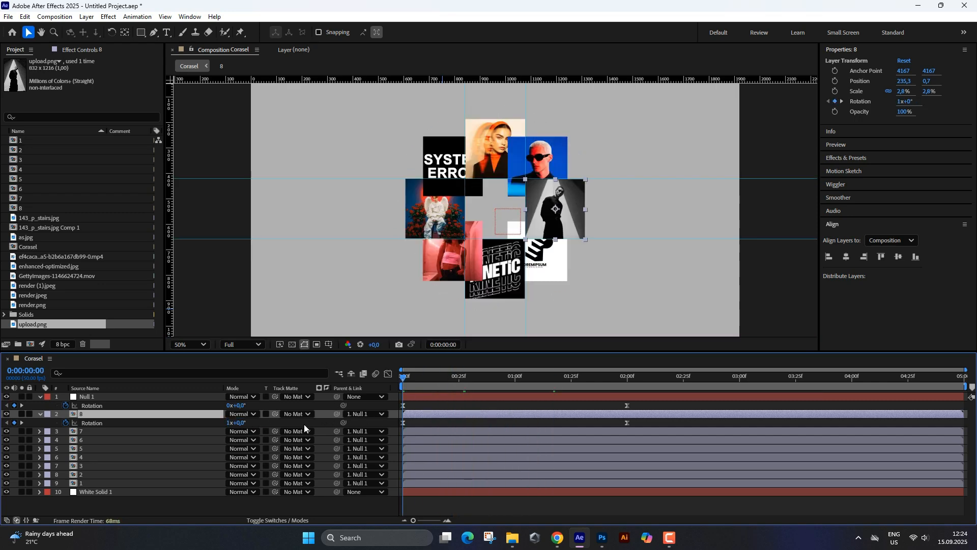
pyautogui.moveTo(431, 384); pyautogui.dragTo(625, 389)
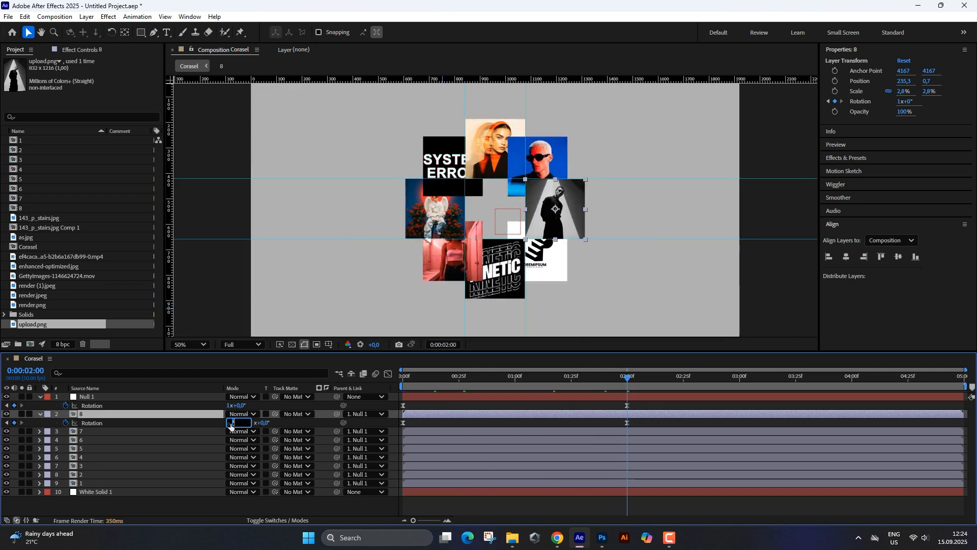
pyautogui.click(436, 423)
pyautogui.moveTo(478, 379); pyautogui.dragTo(392, 387)
pyautogui.press('space')
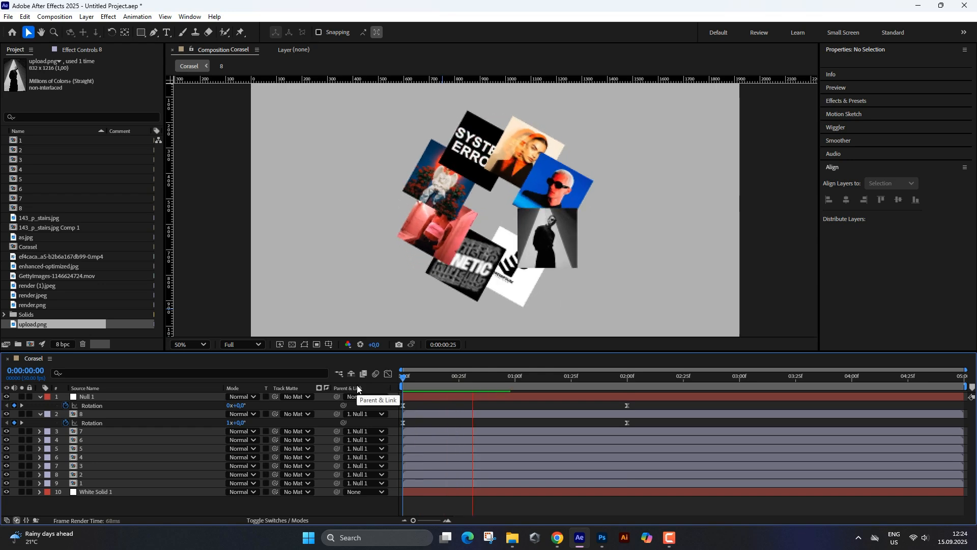
pyautogui.press('space')
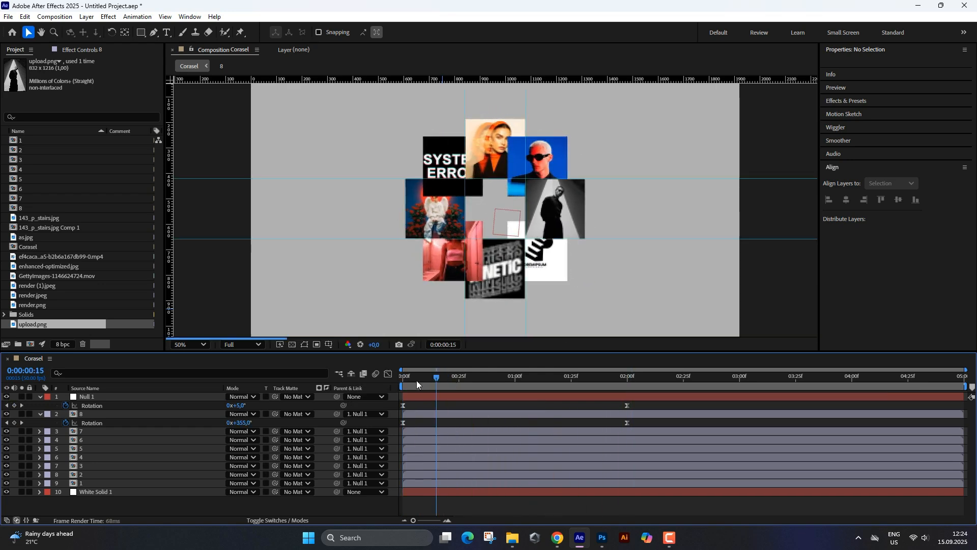
# Copy layer 8's two rotation keyframes and paste them onto the rotation of layers 7 and 6 at 0:00.
pyautogui.moveTo(661, 422); pyautogui.dragTo(381, 444)
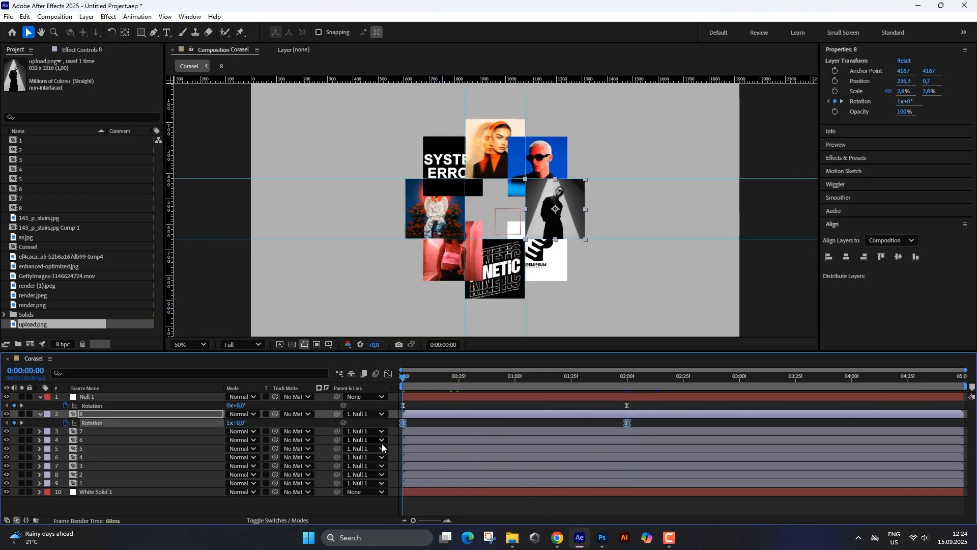
pyautogui.click(80, 432)
pyautogui.press('r')
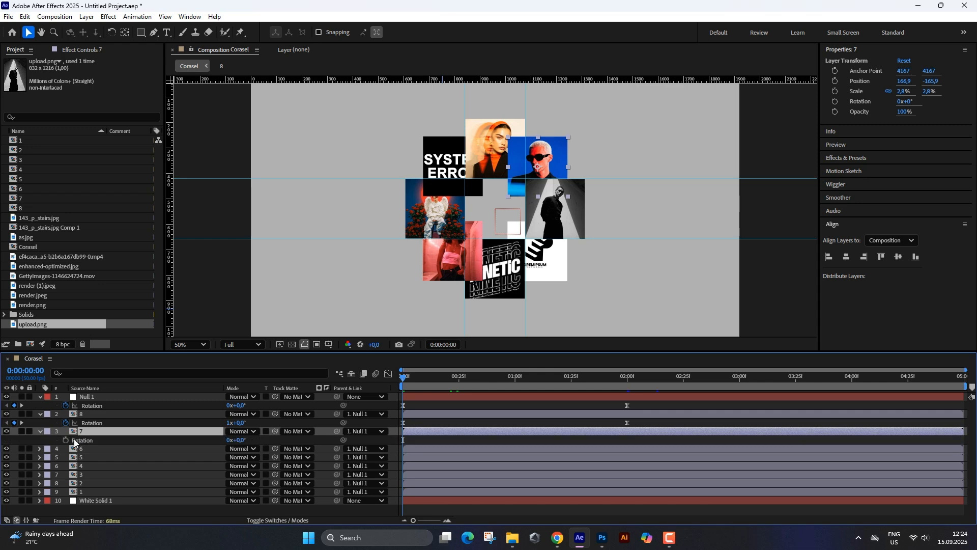
pyautogui.click(81, 449)
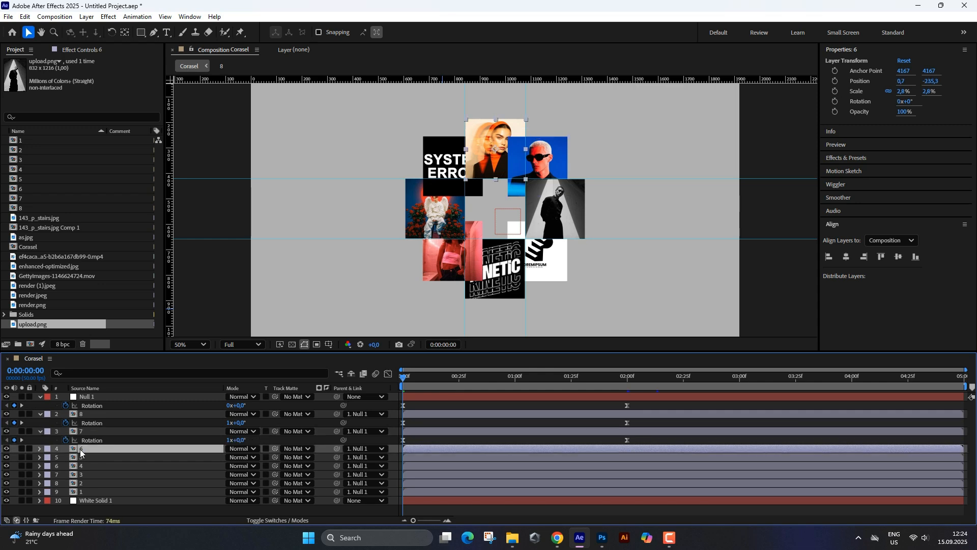
pyautogui.press('r')
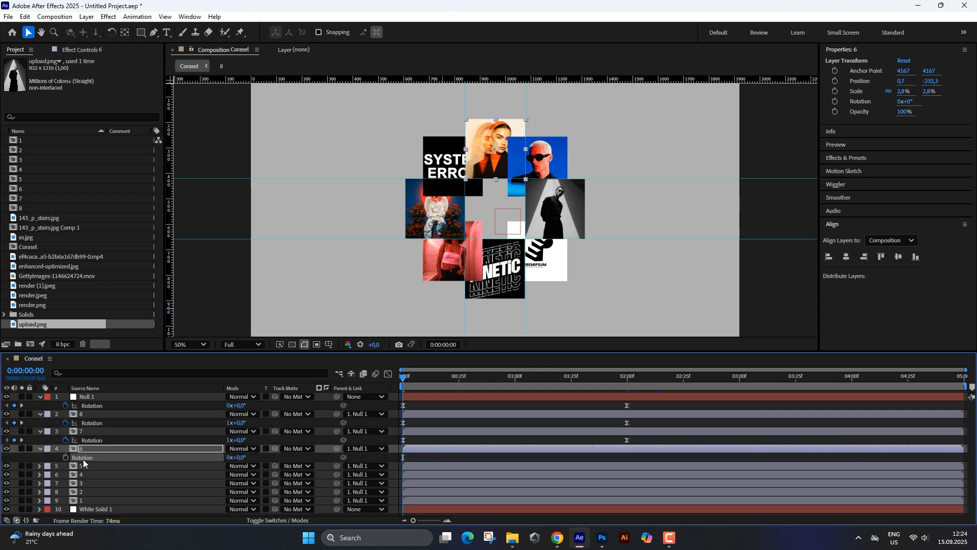
# Paste the copied counter-rotation keyframes onto the rotation of layers 5 and 4.
pyautogui.click(81, 466)
pyautogui.press('r')
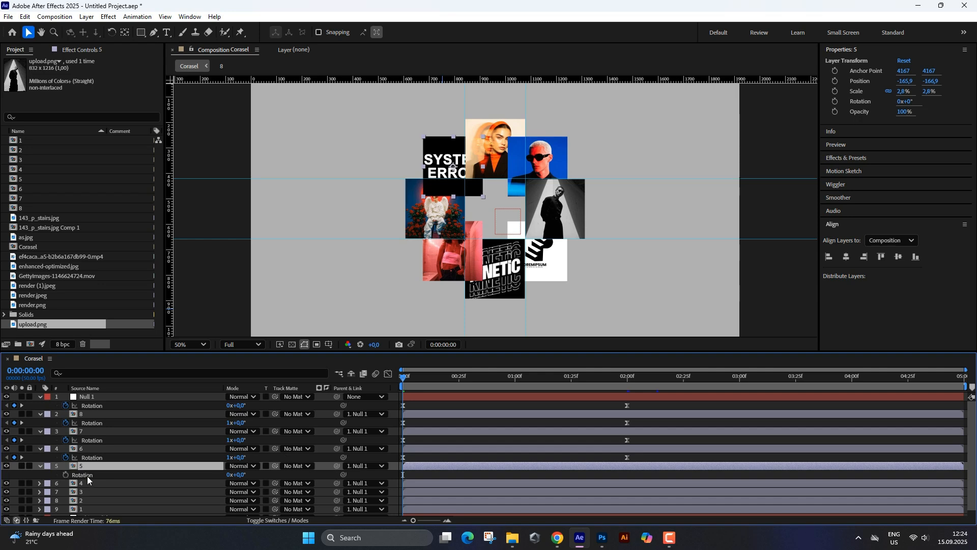
pyautogui.click(87, 478)
pyautogui.hotkey('ctrl', 'v')
pyautogui.click(81, 483)
pyautogui.press('r')
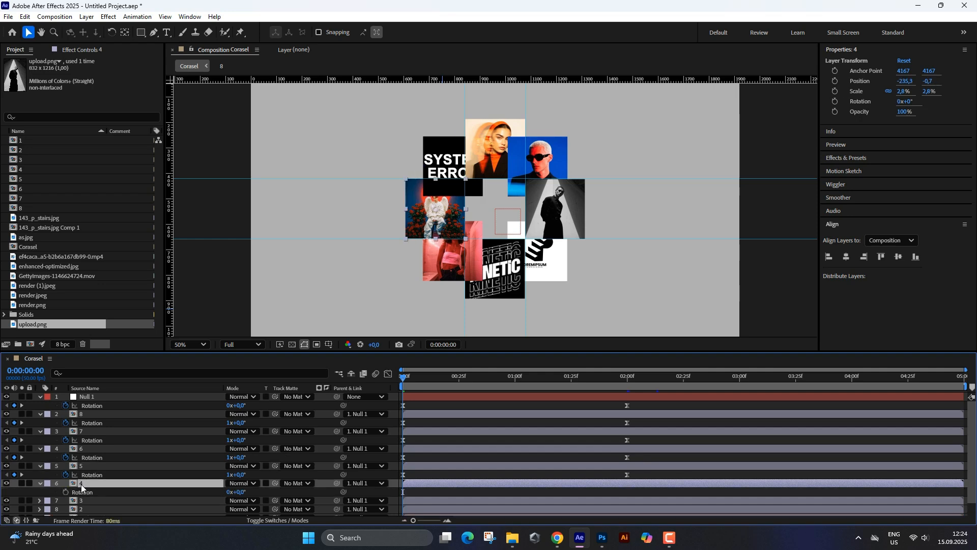
pyautogui.click(83, 491)
pyautogui.hotkey('ctrl', 'v')
# Paste the copied counter-rotation keyframes onto the rotation of layers 3 and 2.
pyautogui.scroll(-1, 97, 475)
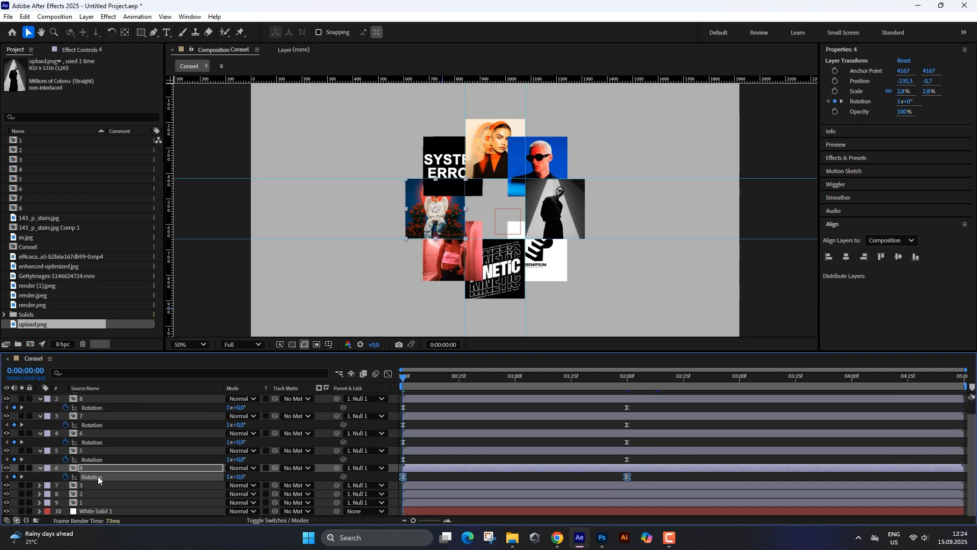
pyautogui.click(83, 485)
pyautogui.press('r')
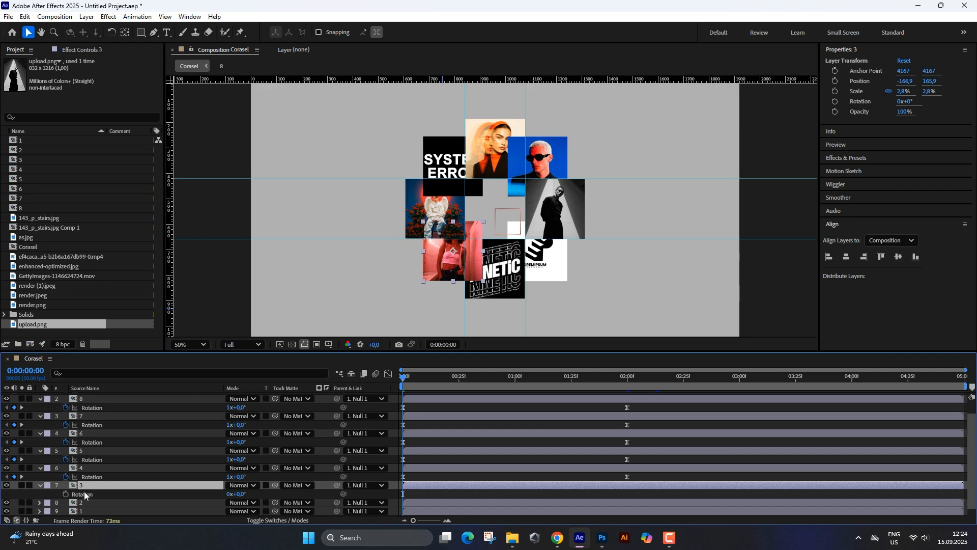
pyautogui.click(84, 496)
pyautogui.hotkey('ctrl', 'v')
pyautogui.click(86, 504)
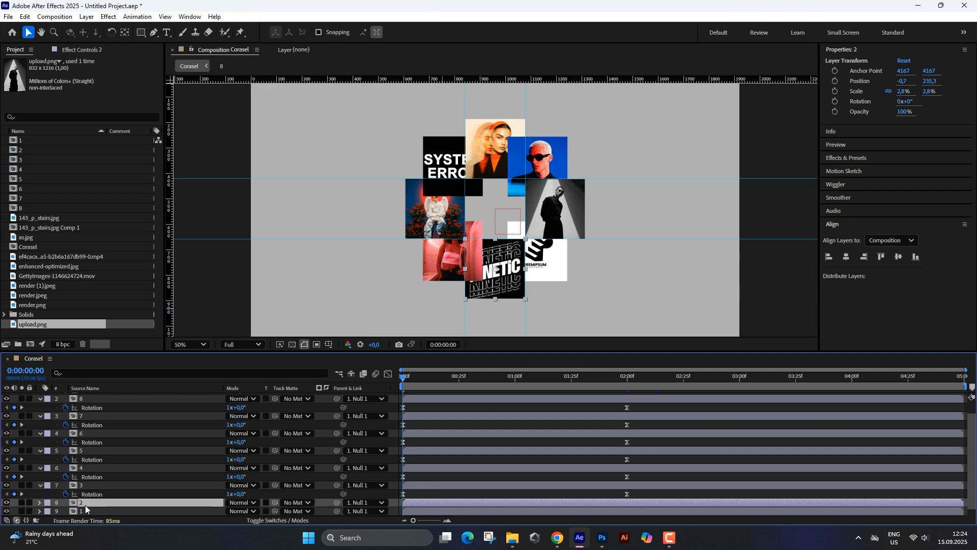
pyautogui.press('r')
pyautogui.scroll(-1, 97, 482)
pyautogui.click(84, 493)
pyautogui.hotkey('ctrl', 'v')
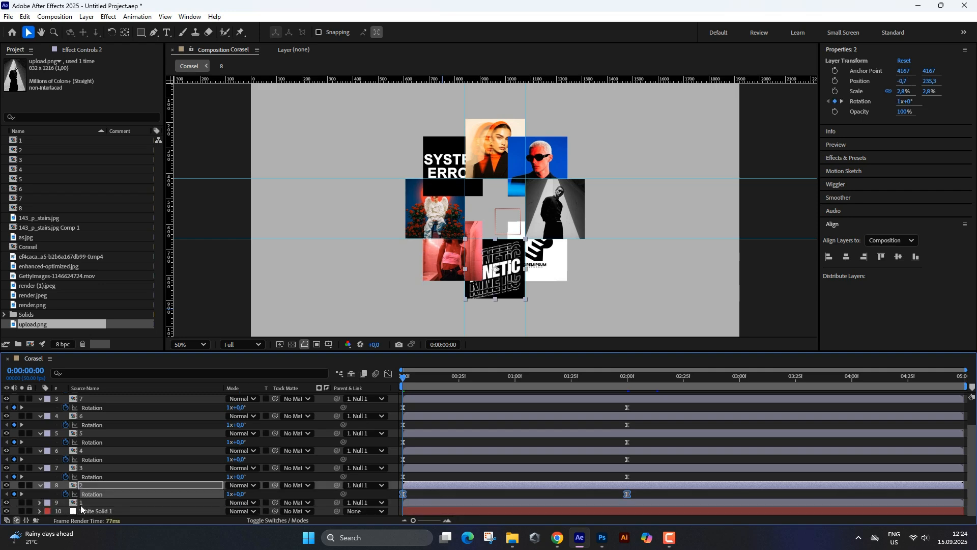
# Paste the counter-rotation keyframes onto layer 1's rotation and preview the whole carousel.
pyautogui.click(78, 503)
pyautogui.press('r')
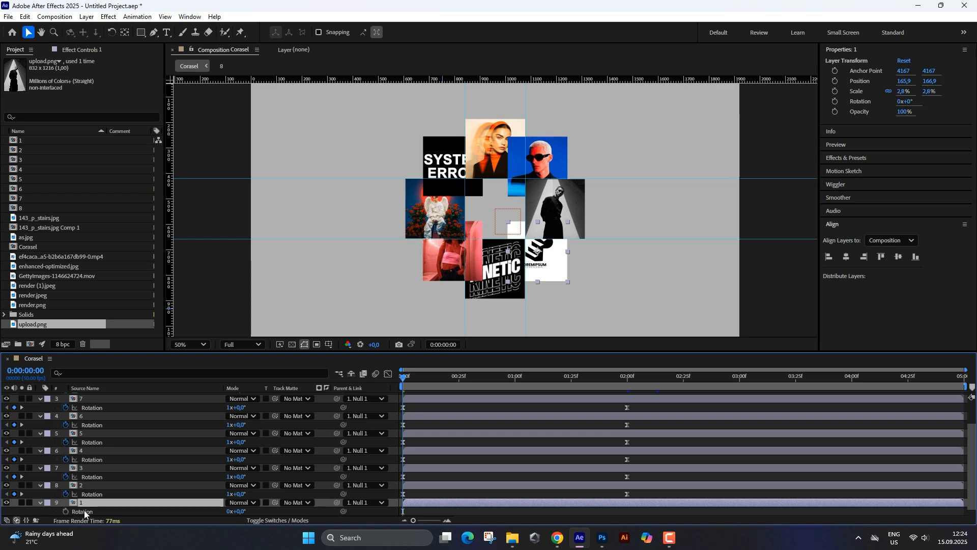
pyautogui.click(441, 492)
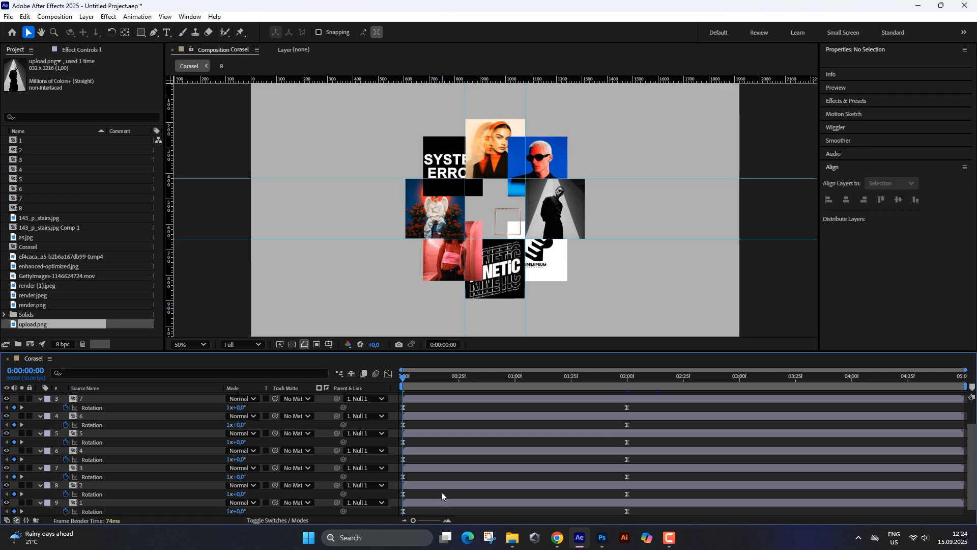
pyautogui.press('space')
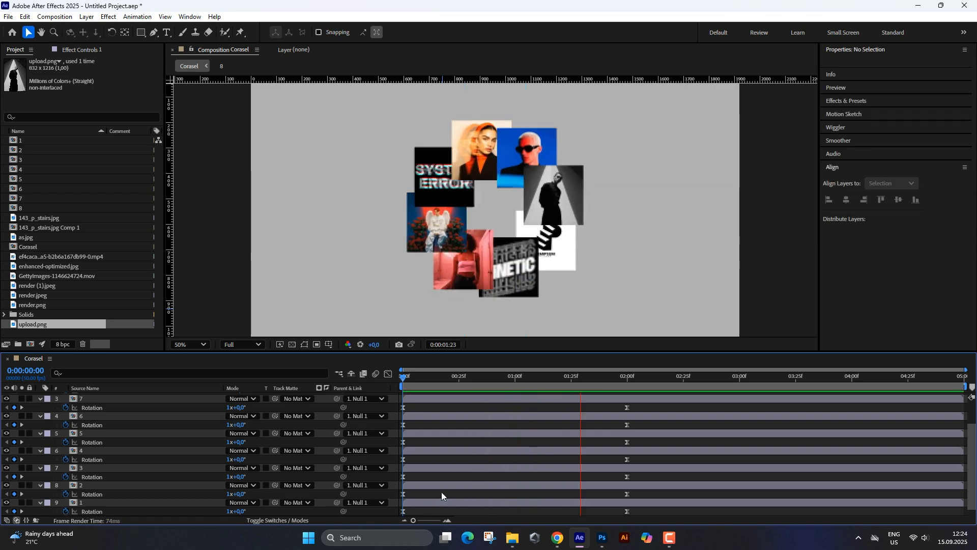
pyautogui.press('space')
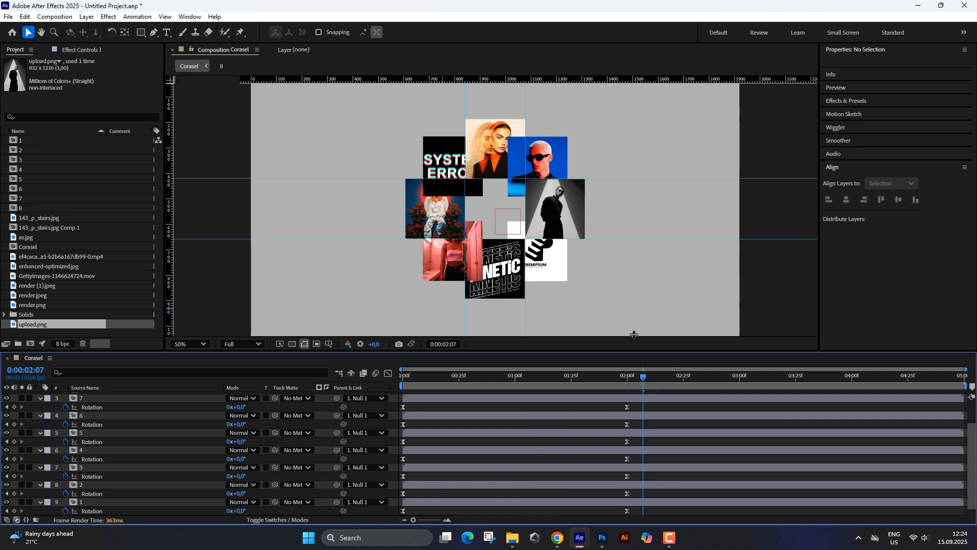
# Move the ending rotation keyframes of Null 1 and all eight placeholders to about 0:00:03:25, and preview the slower spin from the start.
pyautogui.moveTo(641, 355); pyautogui.dragTo(637, 292)
pyautogui.moveTo(656, 336); pyautogui.dragTo(799, 470)
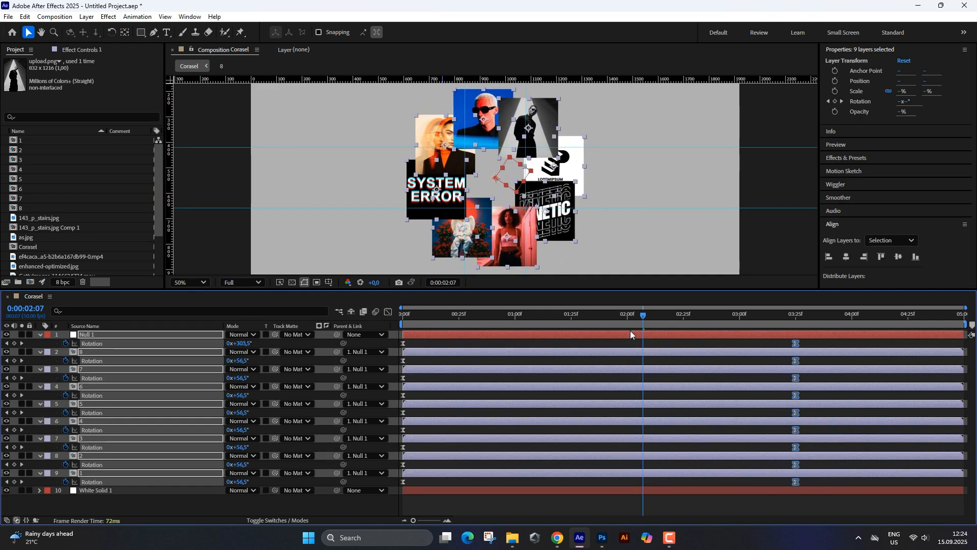
pyautogui.press('Home')
pyautogui.press('space')
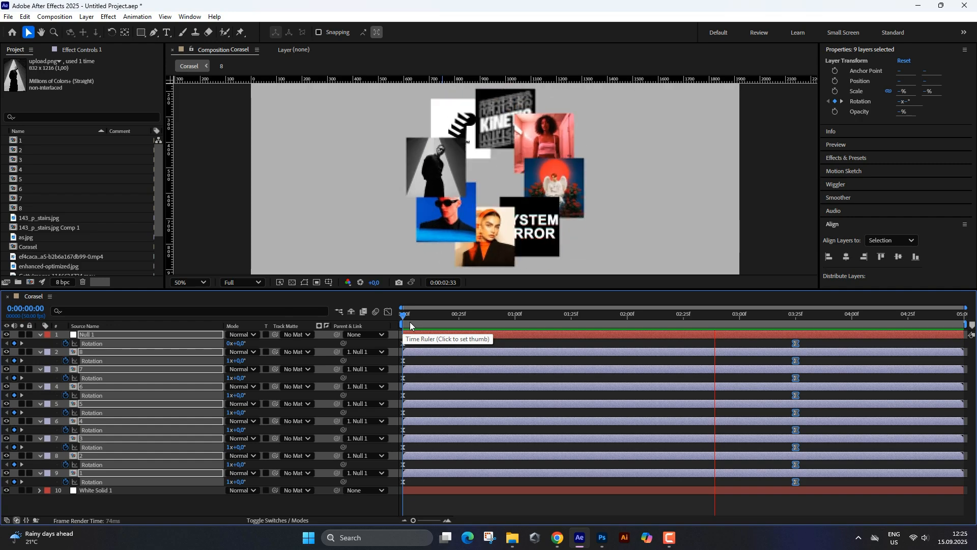
pyautogui.press('space')
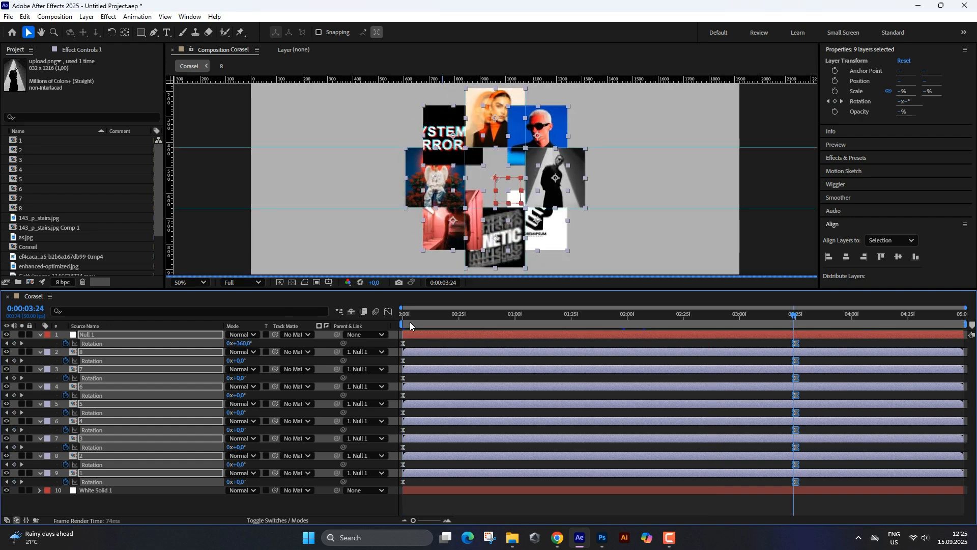
# Deselect the layers and collapse the revealed properties of Null 1 and the eight placeholder layers.
pyautogui.press('s')
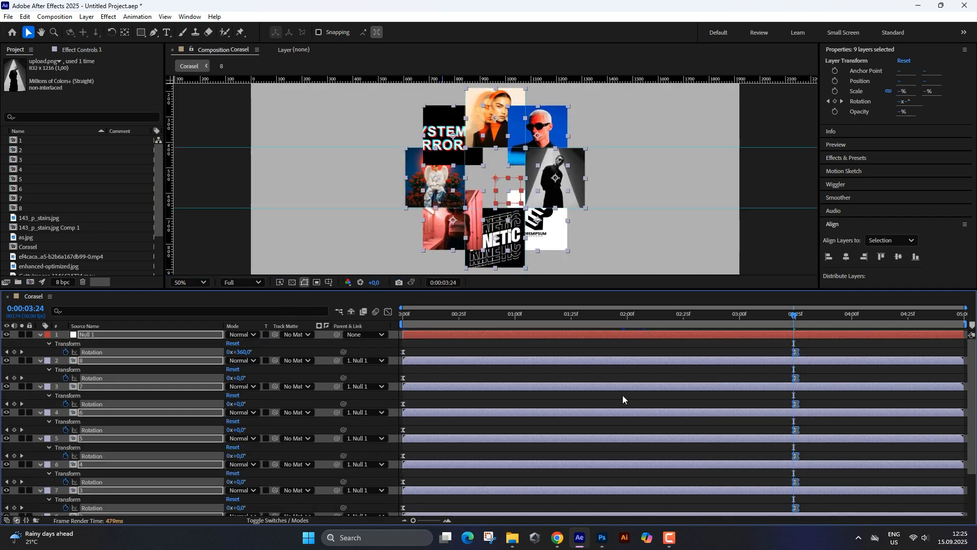
pyautogui.click(491, 503)
pyautogui.press('s')
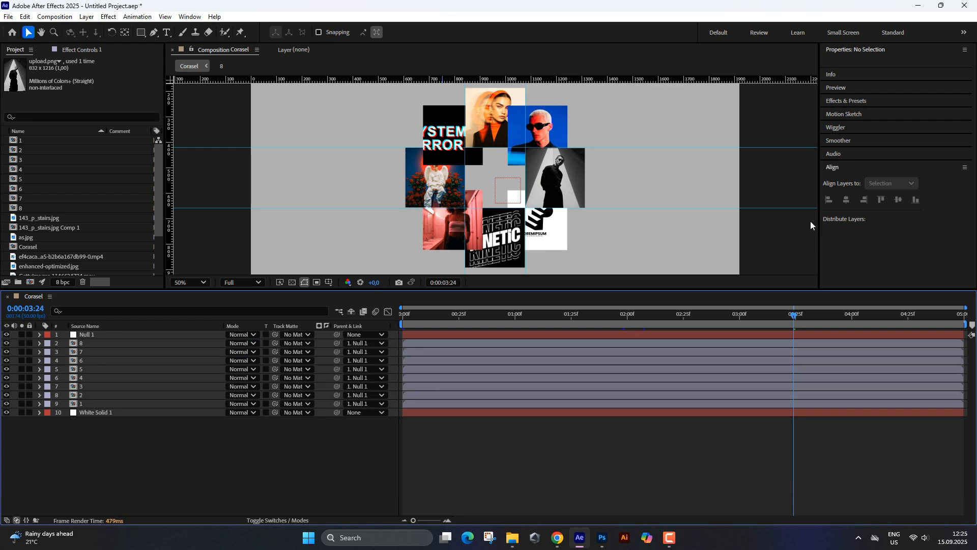
# Set the preview resolution to Full in the spacebar preview settings.
pyautogui.click(838, 89)
pyautogui.click(667, 417)
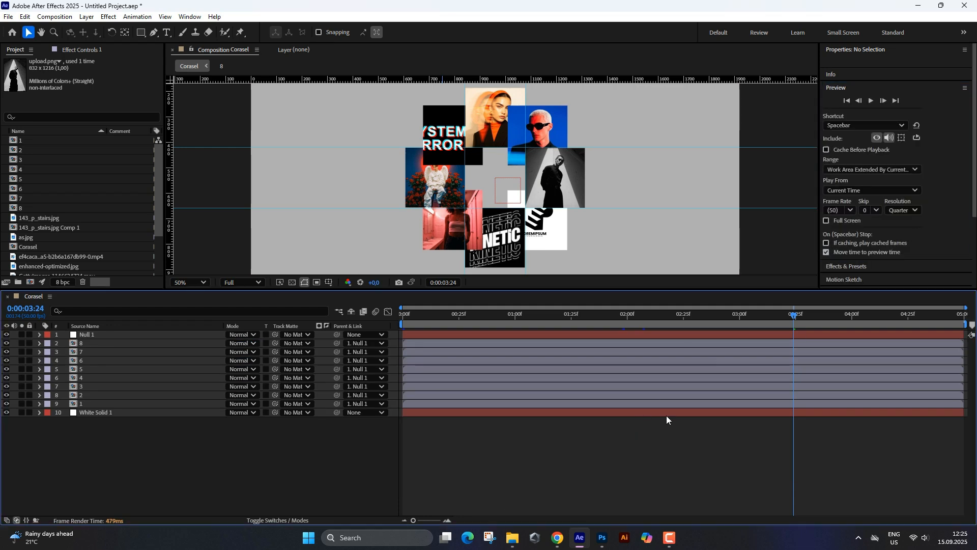
pyautogui.click(903, 211)
pyautogui.click(902, 241)
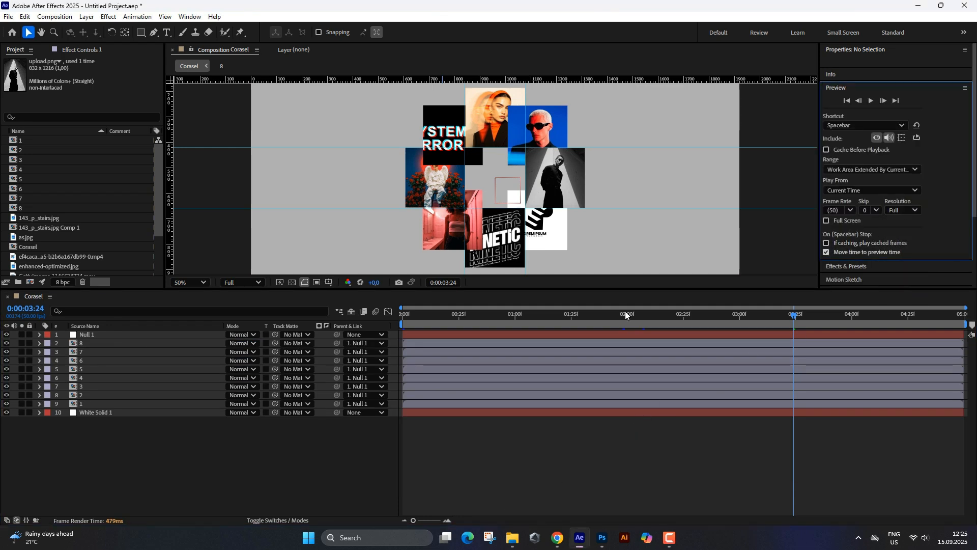
# End the composition's work area at 0:00:03:27 and preview the looping carousel.
pyautogui.click(800, 317)
pyautogui.press('space')
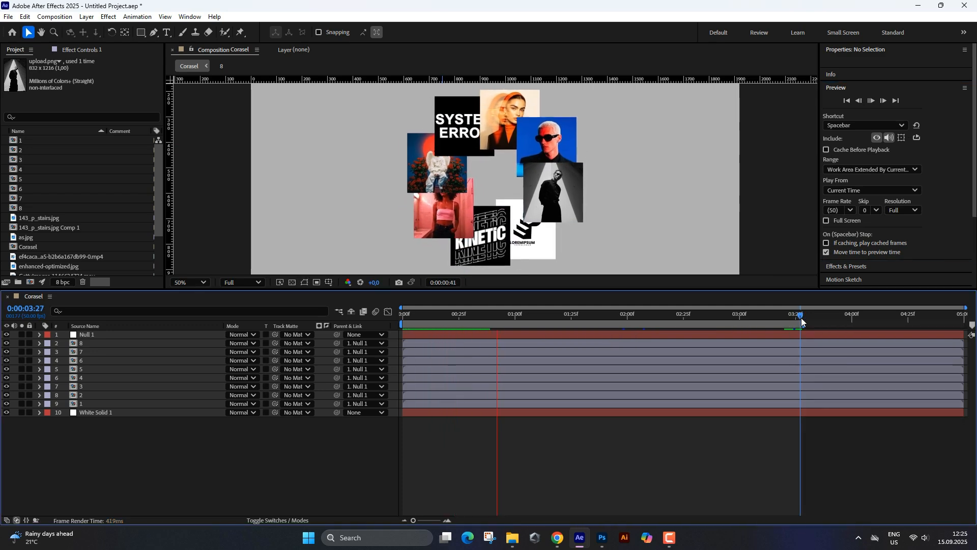
pyautogui.moveTo(802, 318); pyautogui.dragTo(391, 351)
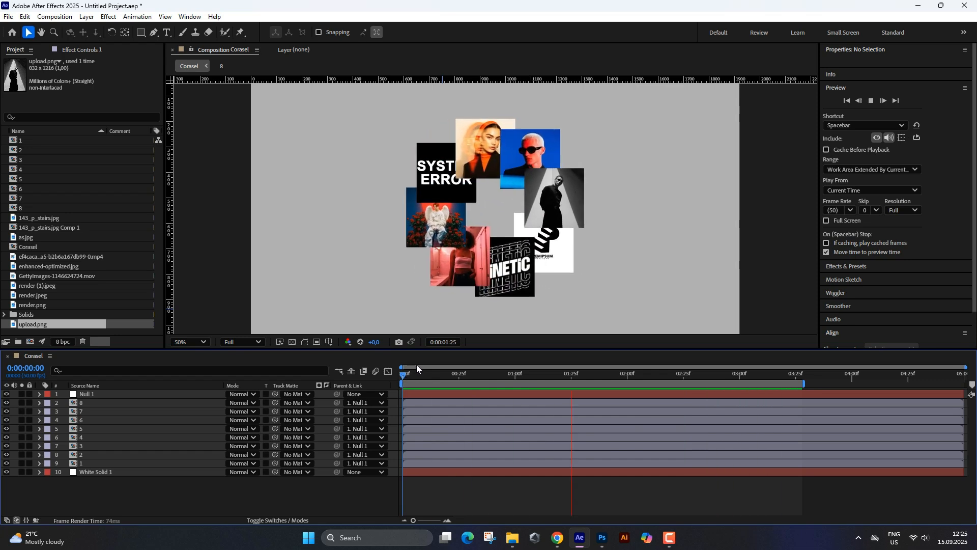
pyautogui.press('space')
pyautogui.press('space')
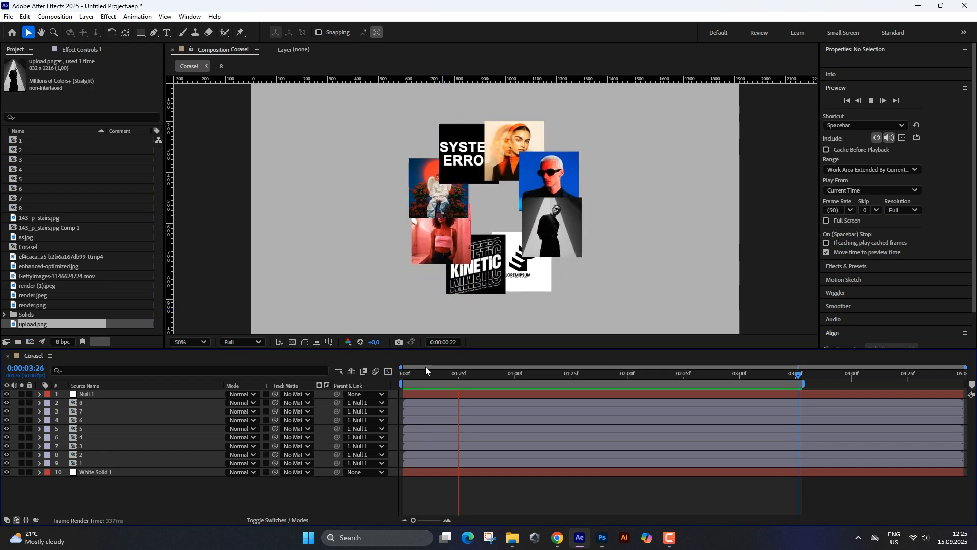
pyautogui.press('space')
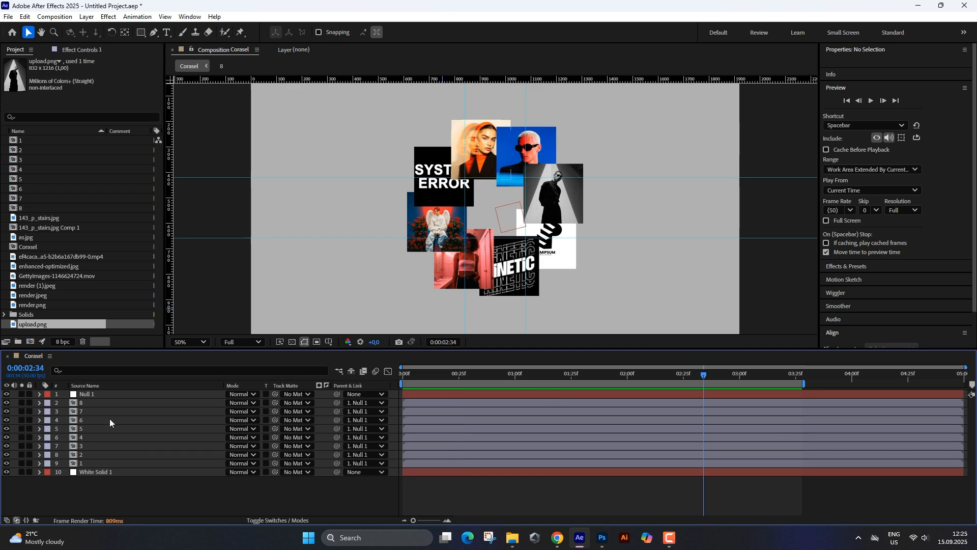
# Open placeholder composition 8 from the Corasel timeline.
pyautogui.doubleClick(90, 405)
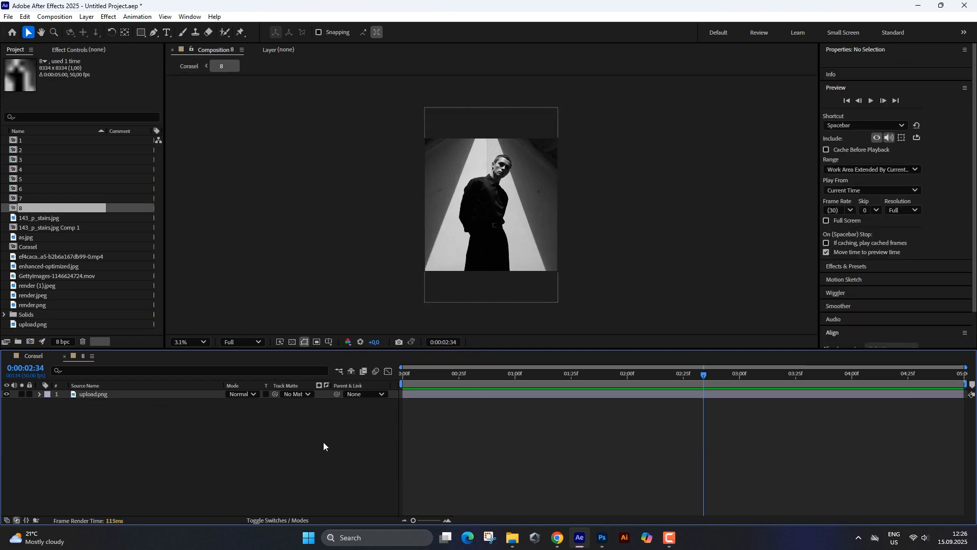
pyautogui.hotkey('ctrl', 'y')
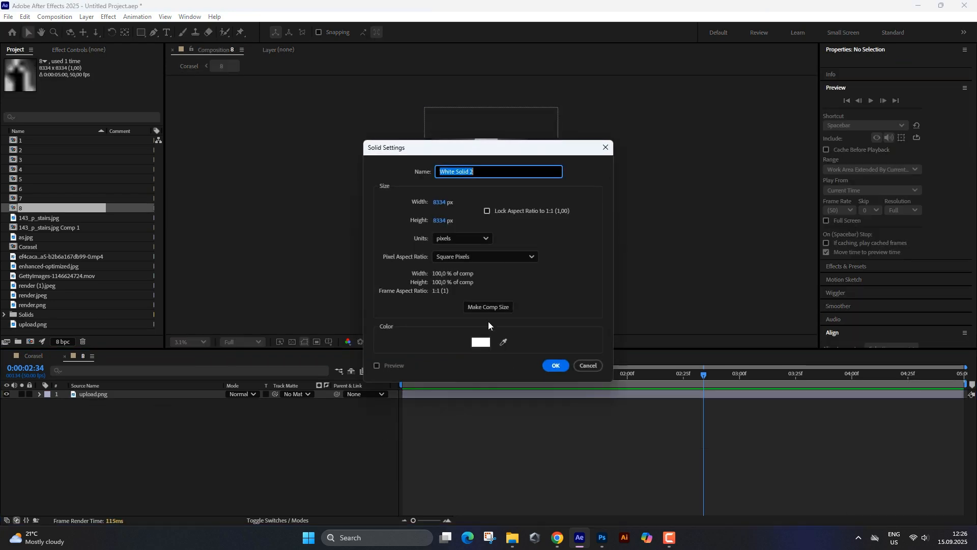
pyautogui.click(555, 365)
pyautogui.press('r')
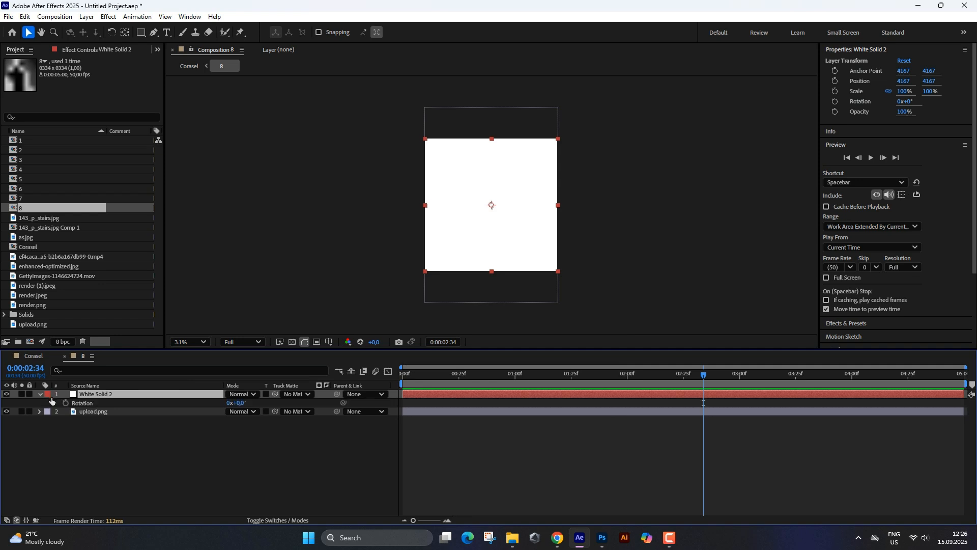
pyautogui.click(40, 395)
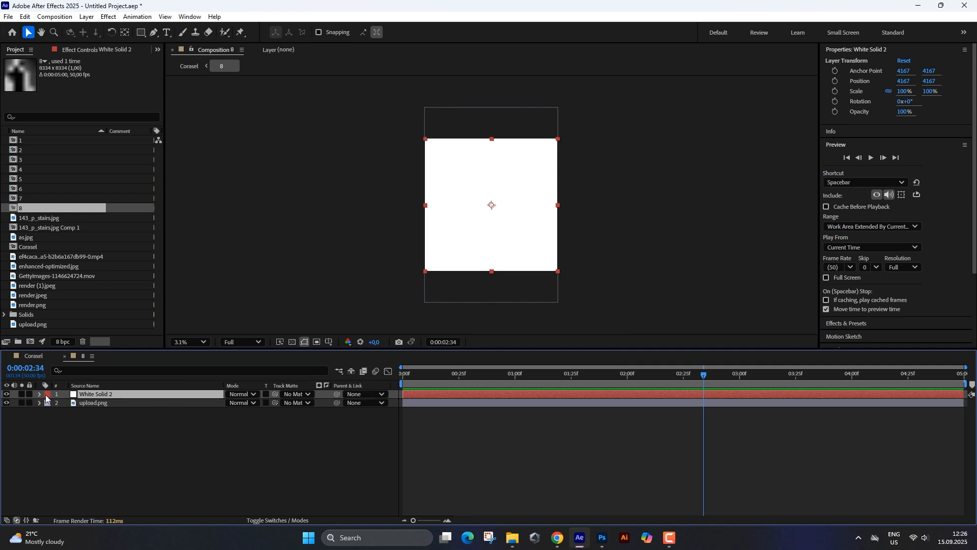
pyautogui.press('Delete')
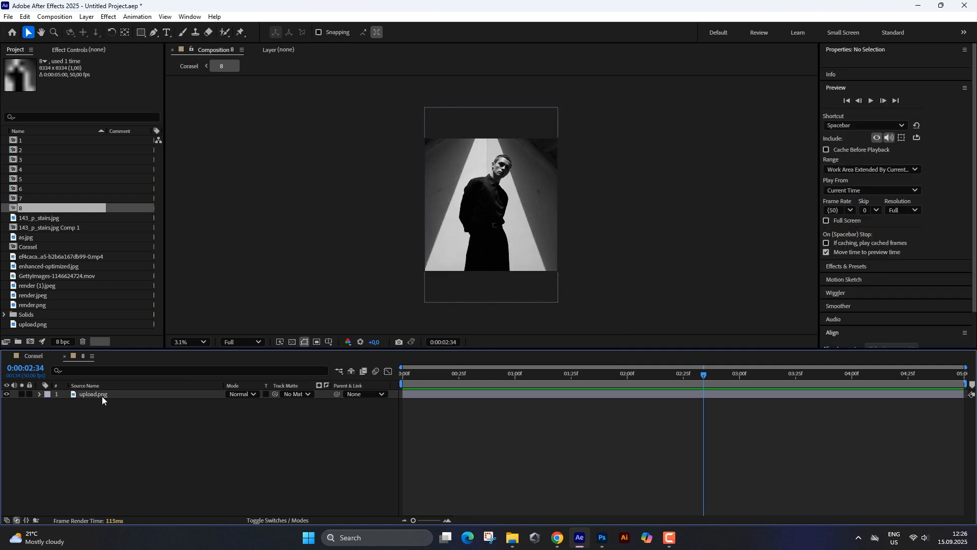
# Add a rectangle shape layer filling composition 8 and set its corner roundness to 845.
pyautogui.doubleClick(141, 32)
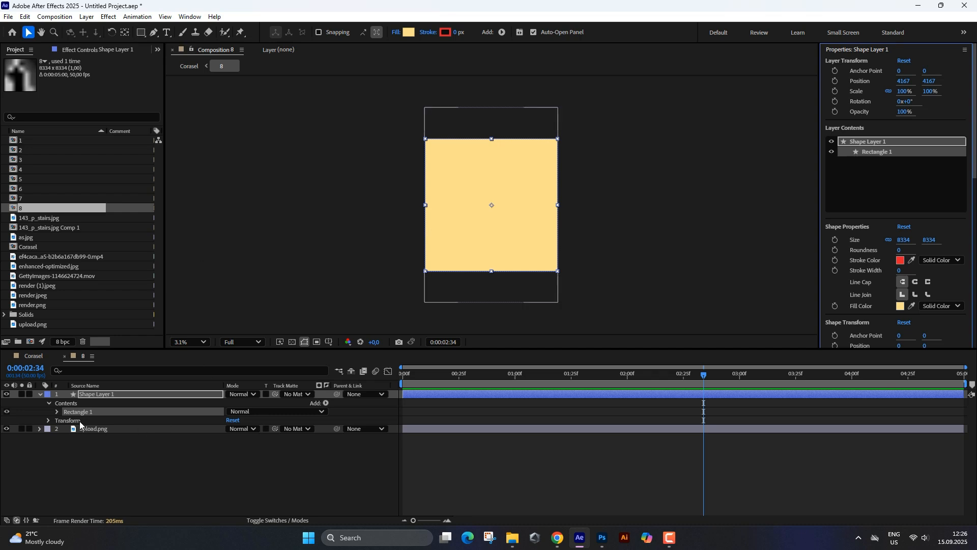
pyautogui.click(56, 412)
pyautogui.click(66, 421)
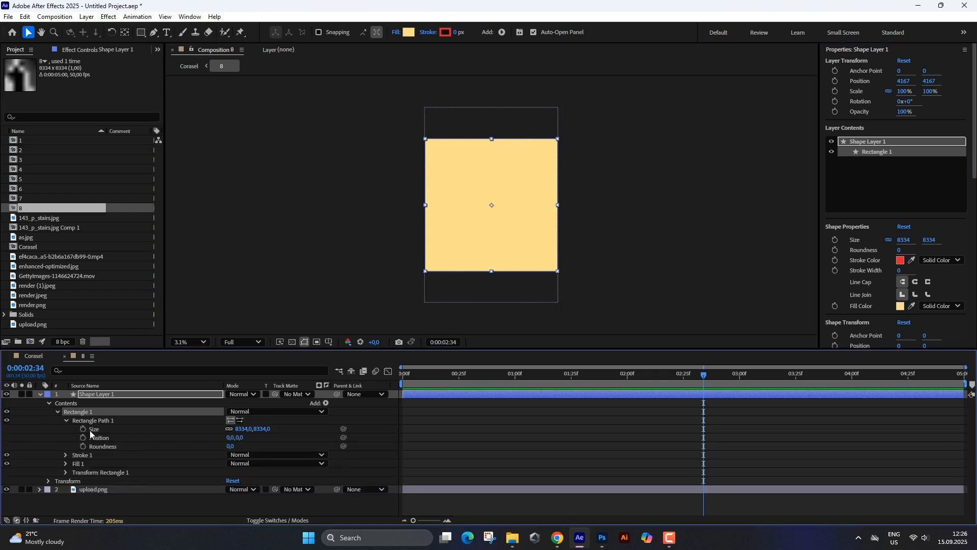
pyautogui.moveTo(230, 446); pyautogui.dragTo(546, 429)
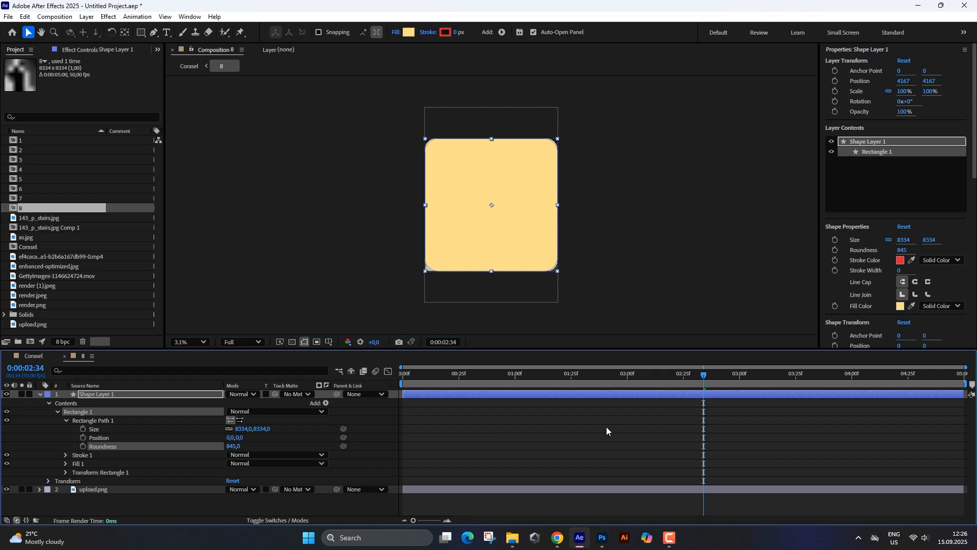
pyautogui.click(41, 395)
# Use the rounded Shape Layer 1 as the track matte for upload.png in composition 8.
pyautogui.click(115, 403)
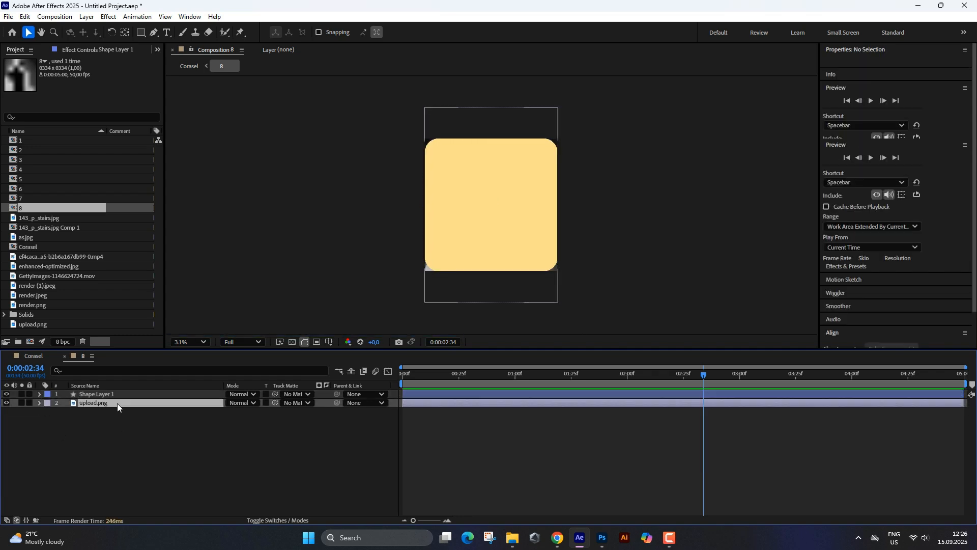
pyautogui.moveTo(275, 403); pyautogui.dragTo(120, 396)
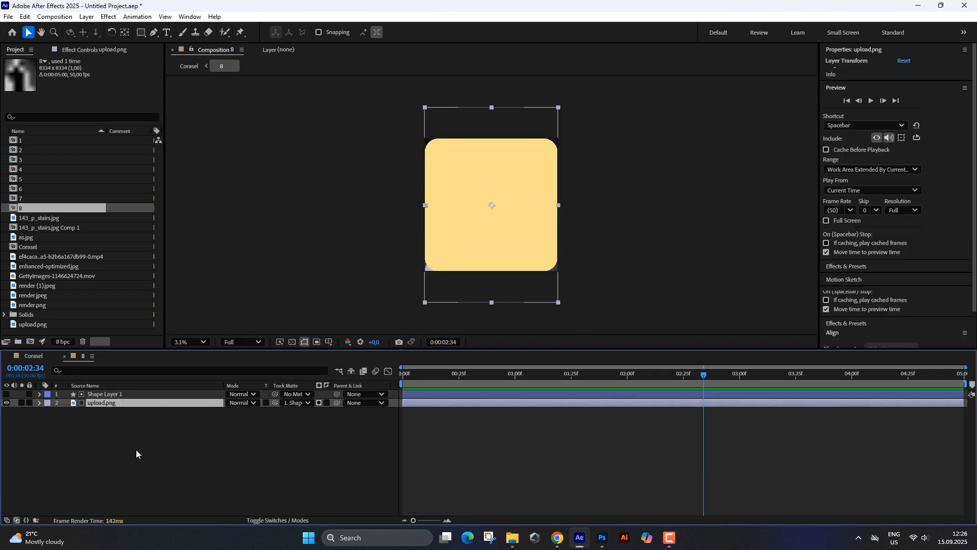
pyautogui.click(136, 450)
# Copy Shape Layer 1 from composition 8, paste it into placeholder 7 as its image's track matte, and return to Corasel.
pyautogui.click(112, 393)
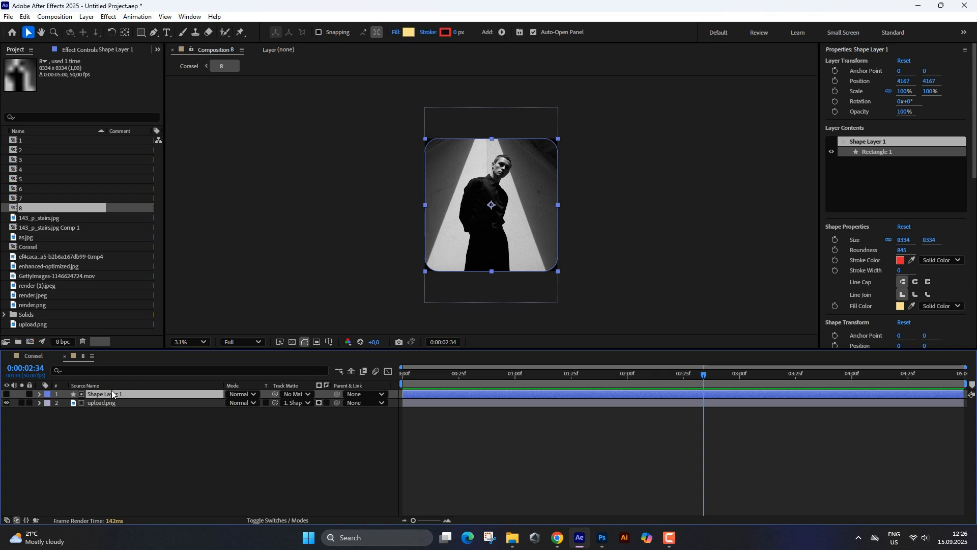
pyautogui.click(64, 357)
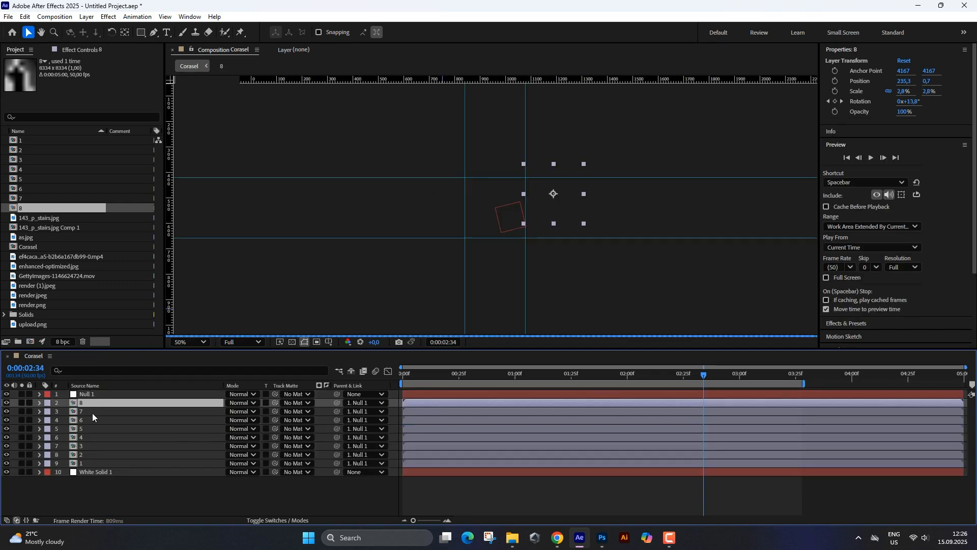
pyautogui.doubleClick(93, 414)
pyautogui.click(123, 411)
pyautogui.press('Delete')
pyautogui.click(64, 356)
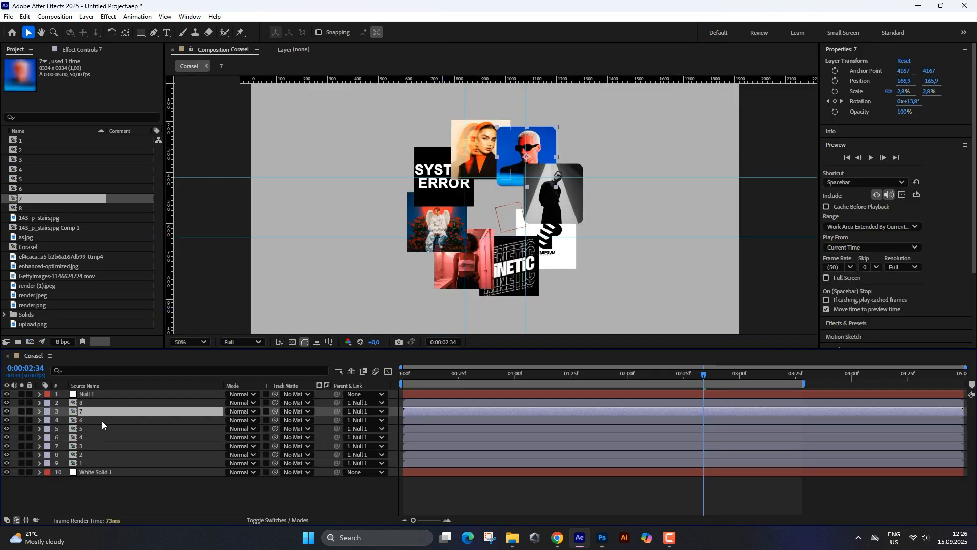
# Paste the rounded shape layer into placeholder 6, set it as the image's track matte, and return to Corasel.
pyautogui.doubleClick(100, 420)
pyautogui.hotkey('ctrl', 'v')
pyautogui.moveTo(275, 402); pyautogui.dragTo(112, 394)
pyautogui.click(64, 356)
# Paste the rounded shape layer into placeholder 5, set it as the track matte for GettyImages-1146624724.mov, and return to Corasel.
pyautogui.doubleClick(76, 429)
pyautogui.press('Delete')
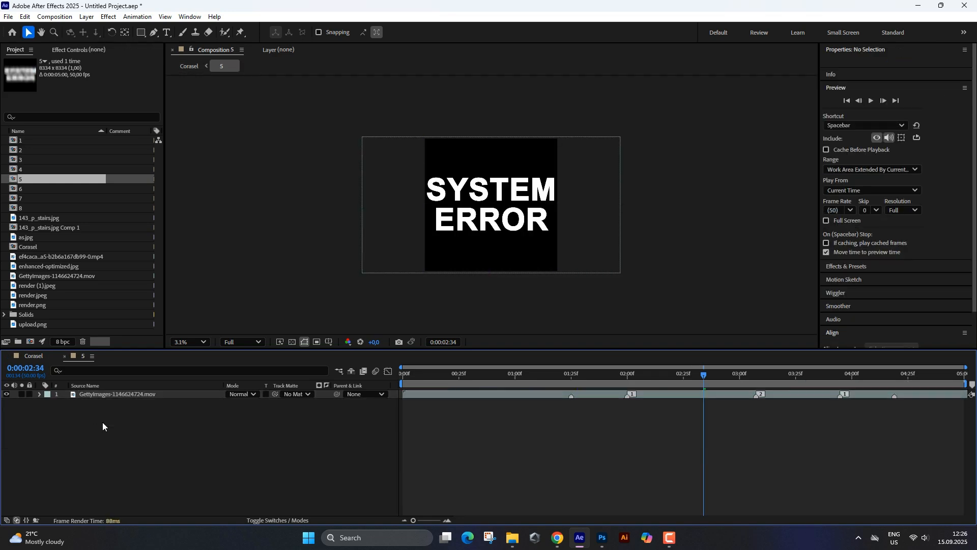
pyautogui.hotkey('ctrl', 'v')
pyautogui.moveTo(275, 403); pyautogui.dragTo(127, 397)
pyautogui.click(64, 357)
# Paste the rounded shape layer into placeholder 4, set it as the track matte for enhanced-optimized.jpg, and return to Corasel.
pyautogui.doubleClick(97, 437)
pyautogui.click(117, 403)
pyautogui.press('Delete')
pyautogui.hotkey('ctrl', 'v')
pyautogui.moveTo(275, 403); pyautogui.dragTo(146, 395)
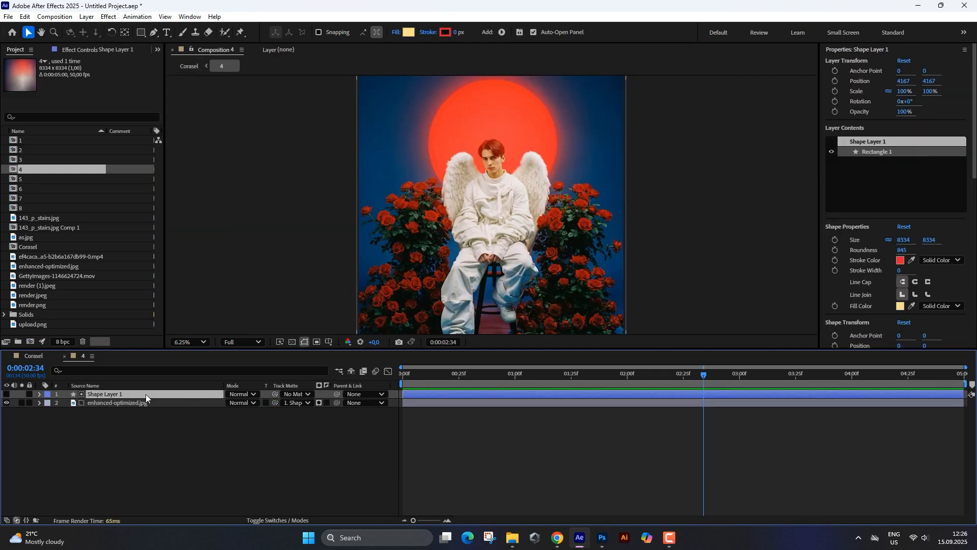
pyautogui.click(64, 356)
# Paste the rounded shape layer into placeholder 3, set it as the media layer's track matte, and return to Corasel.
pyautogui.doubleClick(105, 447)
pyautogui.hotkey('ctrl', 'v')
pyautogui.moveTo(275, 403); pyautogui.dragTo(109, 394)
pyautogui.click(64, 357)
# Paste the rounded shape layer into placeholder 2, set it as the track matte for as.jpg, and return to Corasel.
pyautogui.doubleClick(114, 455)
pyautogui.hotkey('ctrl', 'v')
pyautogui.moveTo(274, 403); pyautogui.dragTo(112, 394)
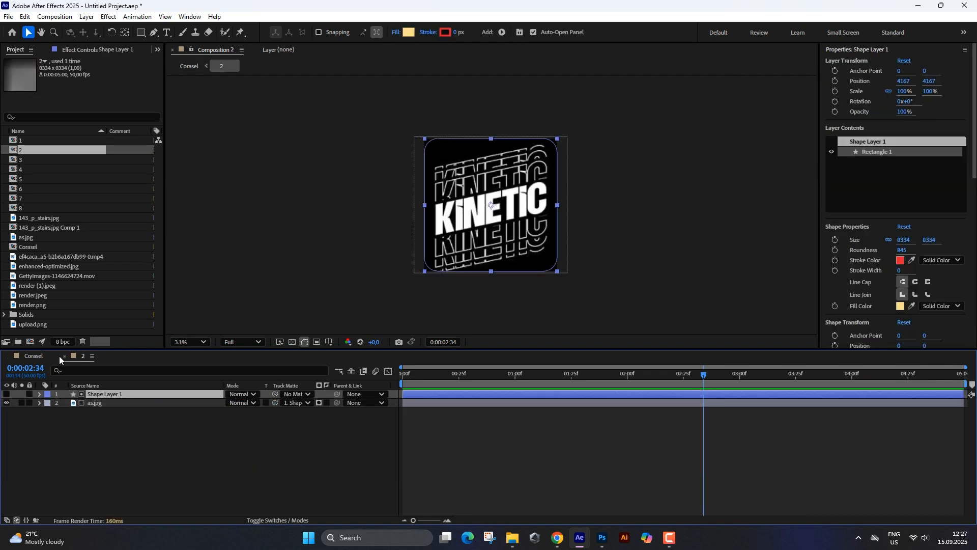
pyautogui.click(64, 356)
# Paste the rounded shape layer into placeholder 1 as its content's track matte, return to Corasel, and deselect all layers.
pyautogui.doubleClick(143, 465)
pyautogui.hotkey('ctrl', 'v')
pyautogui.moveTo(275, 403); pyautogui.dragTo(112, 394)
pyautogui.scroll(-3, 269, 301)
pyautogui.click(64, 356)
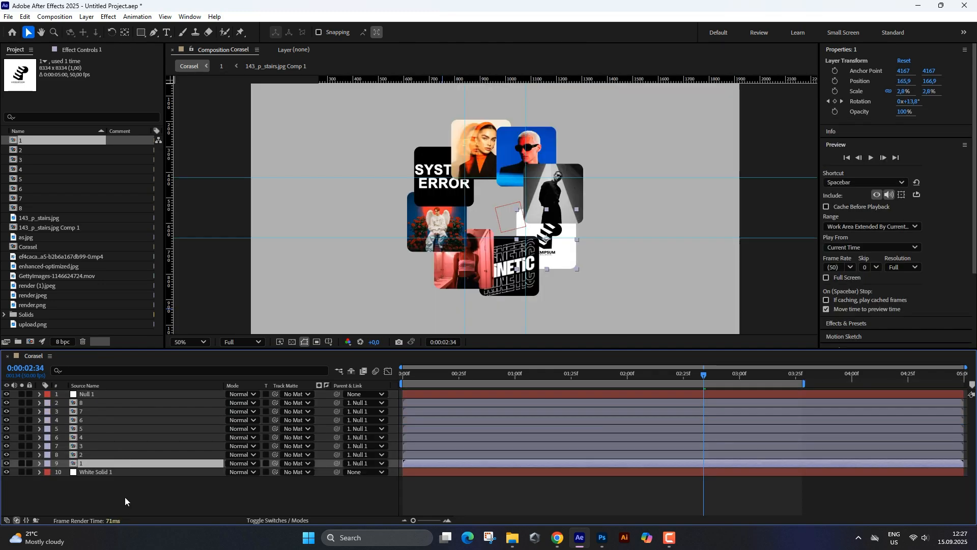
pyautogui.click(124, 497)
pyautogui.click(419, 279)
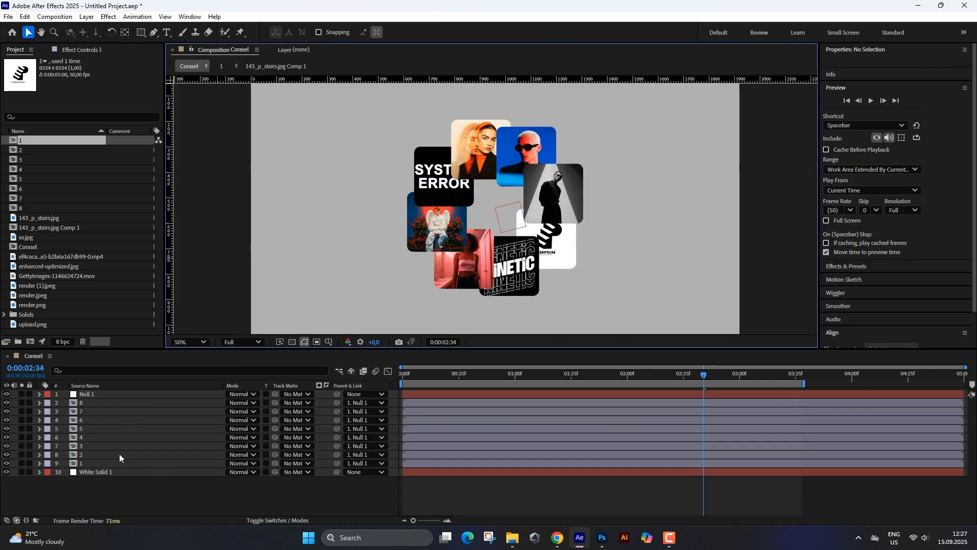
# Change the Fill effect color of the White Solid 1 background to F4F4F4.
pyautogui.click(114, 472)
pyautogui.click(81, 51)
pyautogui.click(95, 96)
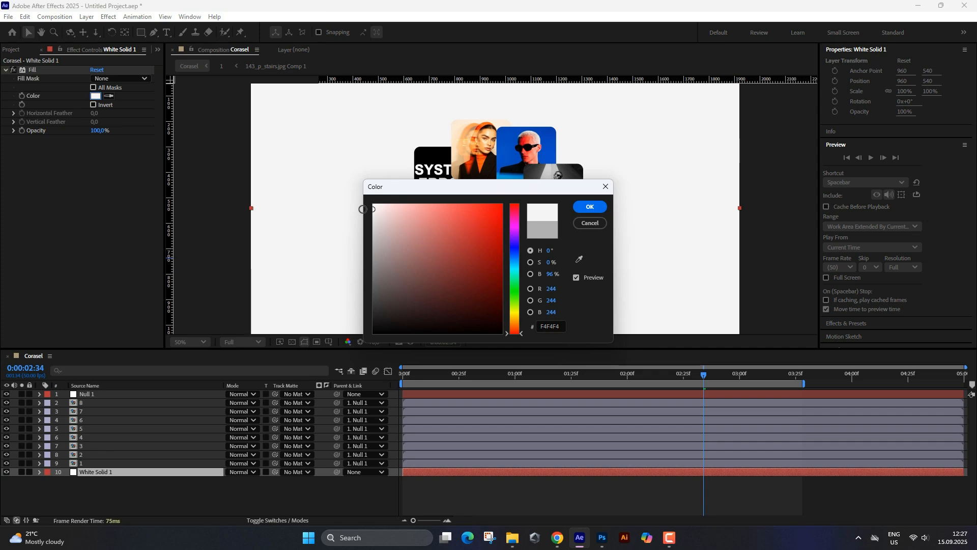
pyautogui.click(590, 206)
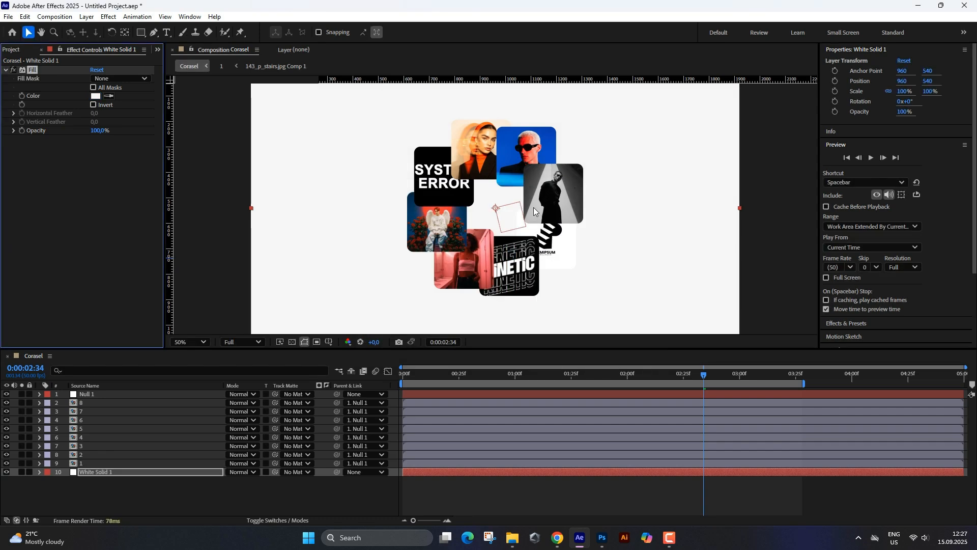
pyautogui.scroll(-1, 531, 227)
pyautogui.scroll(1, 466, 242)
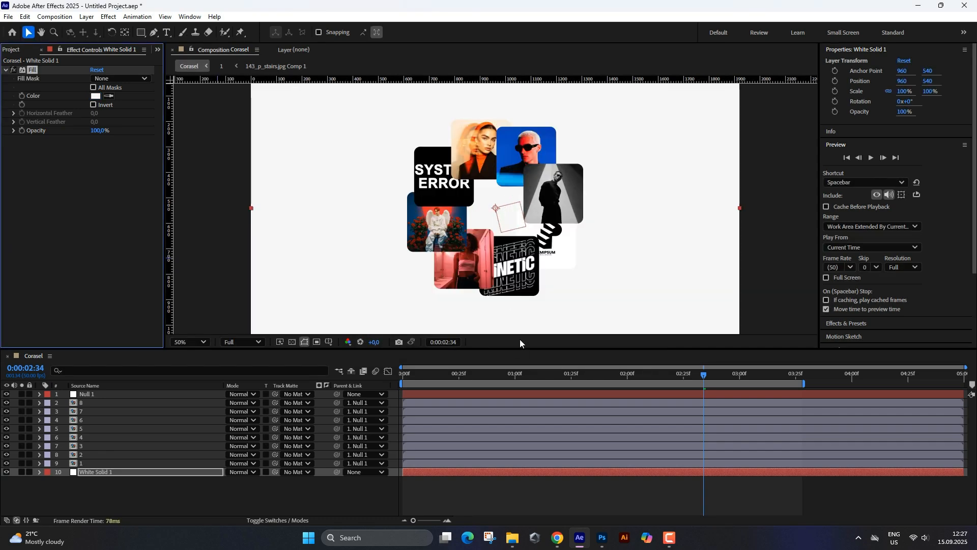
# Set the preview resolution to Third and preview the rounded carousel from the start.
pyautogui.moveTo(500, 378); pyautogui.dragTo(353, 384)
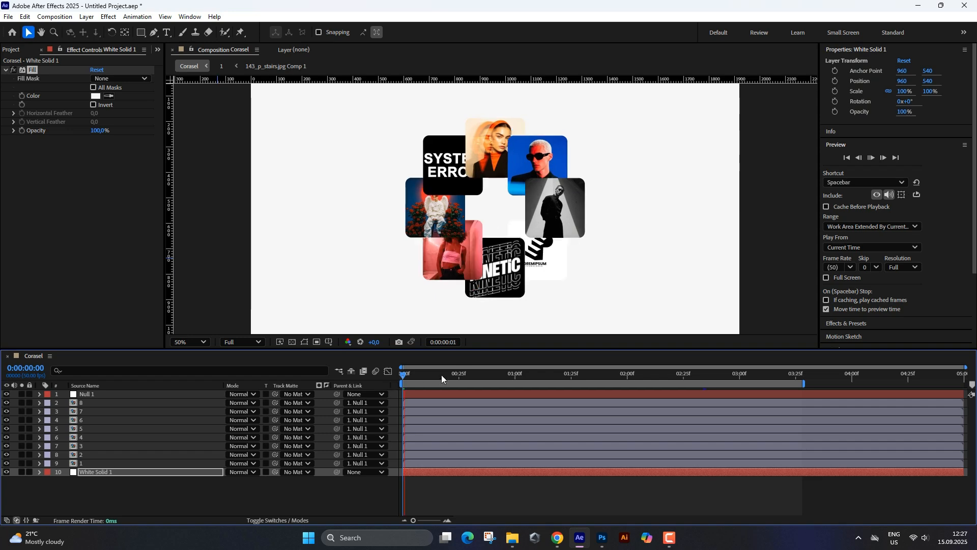
pyautogui.click(906, 267)
pyautogui.click(906, 325)
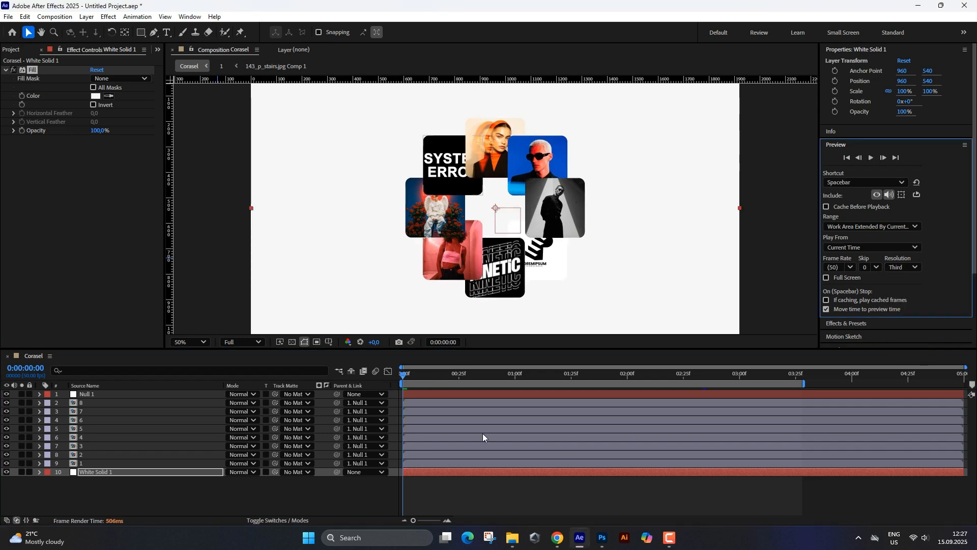
pyautogui.press('space')
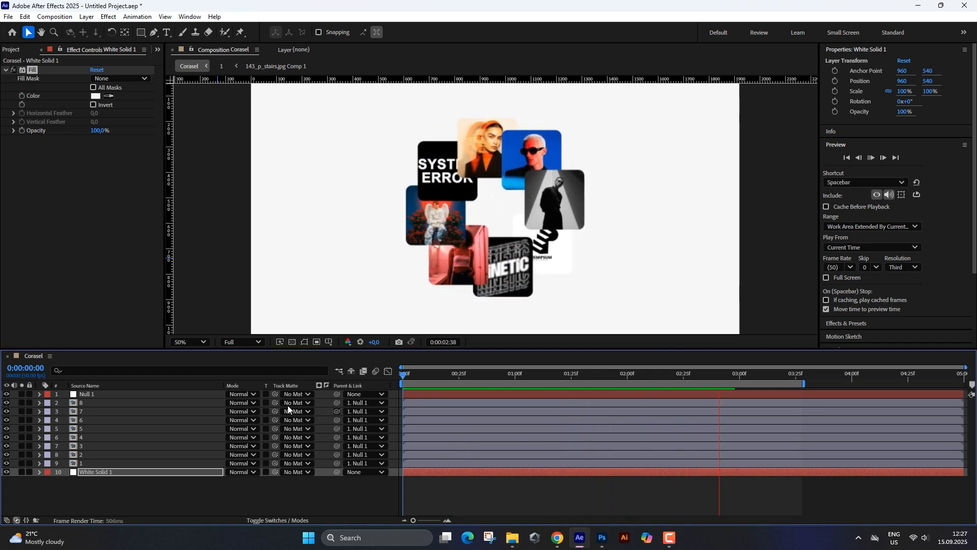
# Scale Null 1 to 130% to enlarge the whole carousel, then collapse its properties and deselect it.
pyautogui.click(116, 393)
pyautogui.press('s')
pyautogui.moveTo(266, 403); pyautogui.dragTo(282, 403)
pyautogui.scroll(-1, 435, 226)
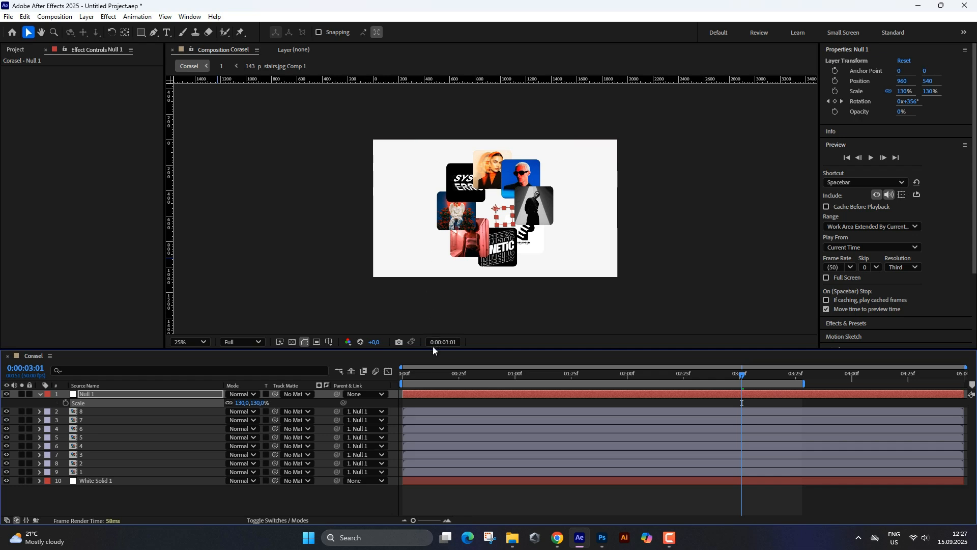
pyautogui.click(42, 394)
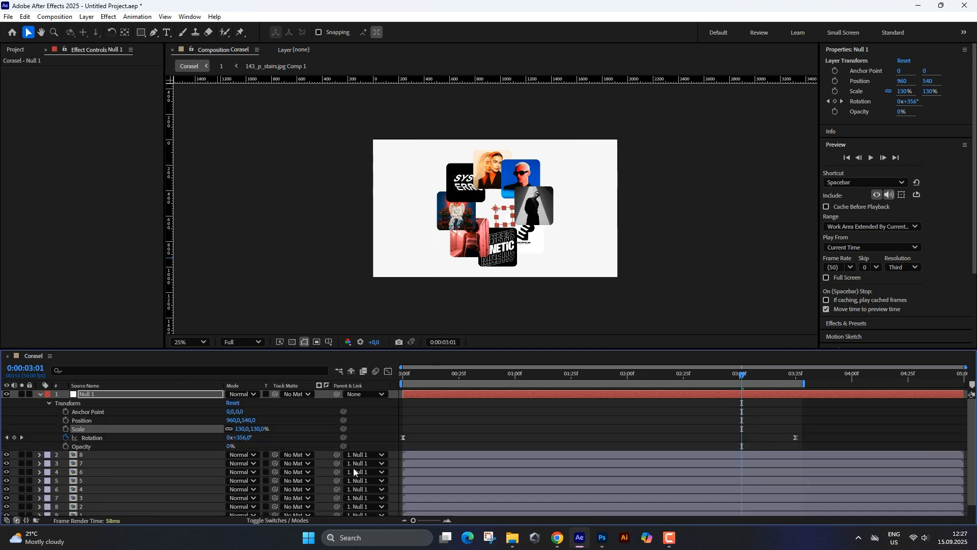
pyautogui.click(42, 395)
pyautogui.click(514, 482)
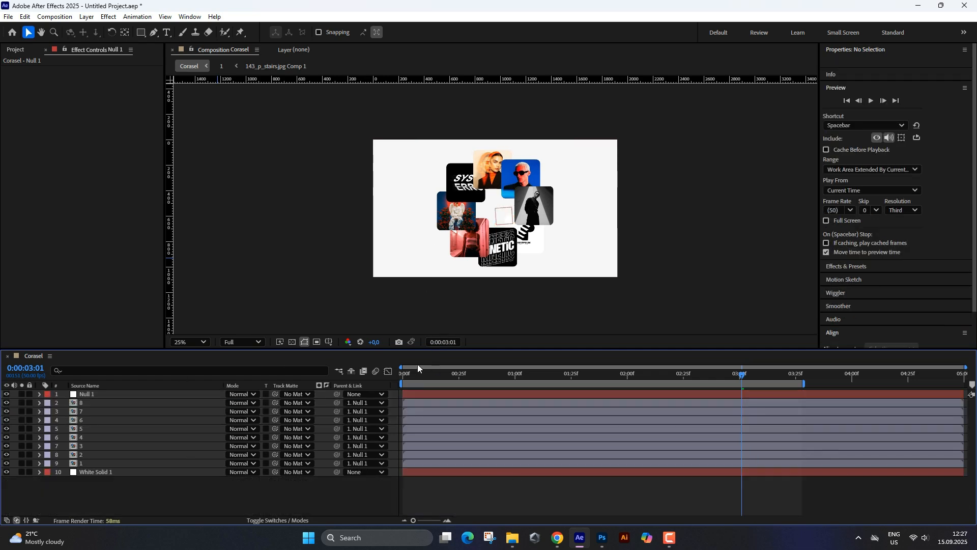